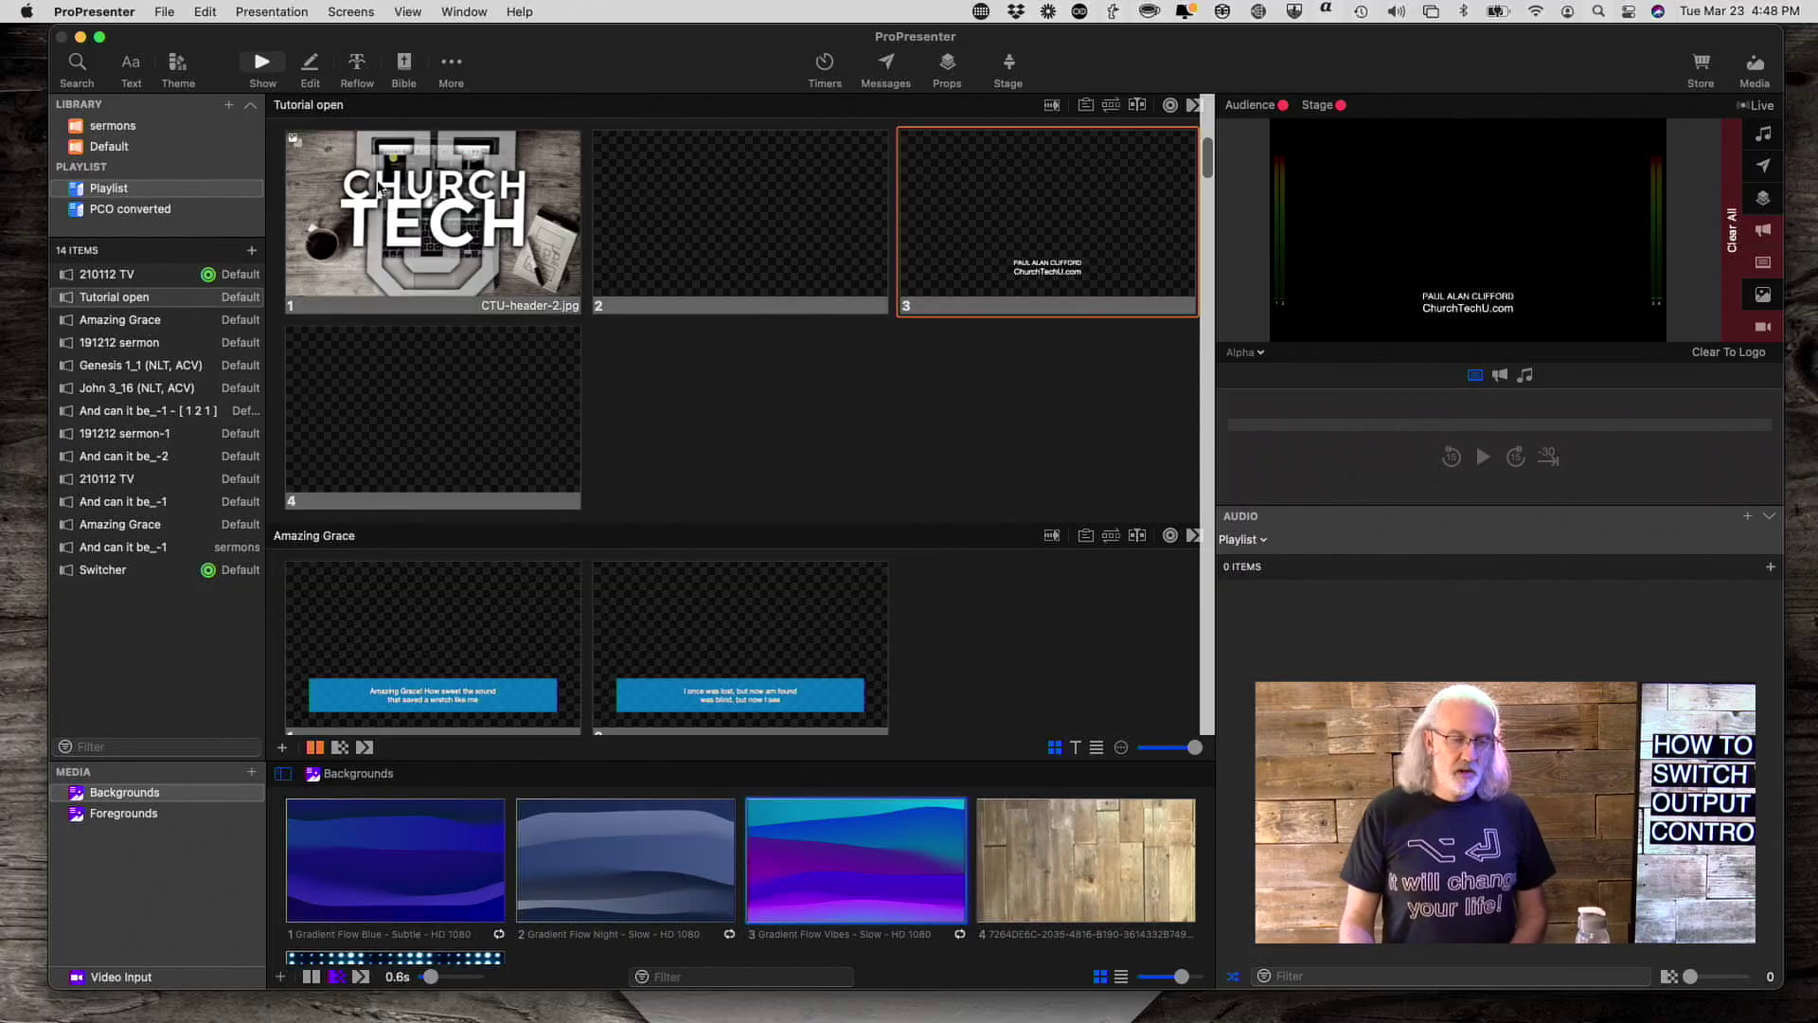
Put Amazing Grace slides 1 and 2 live, previewed on Main out, then show slides as text
scroll(436, 433, "down", 4)
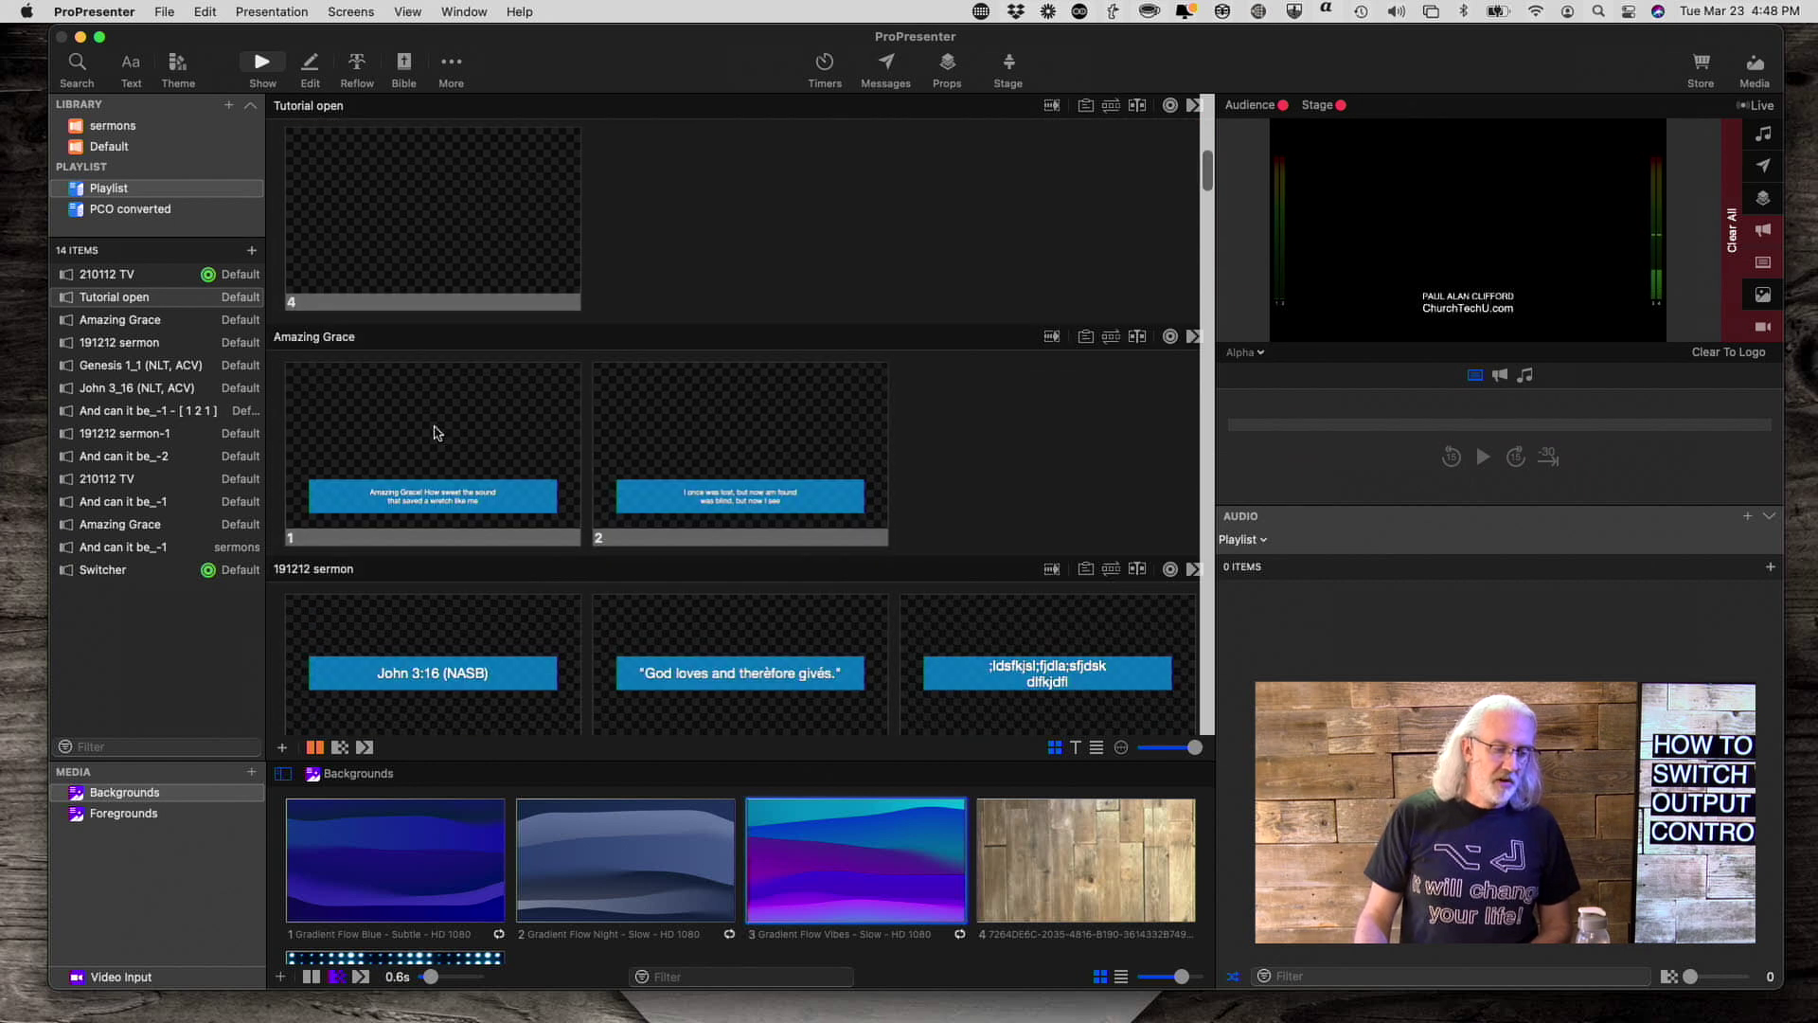
left_click(433, 410)
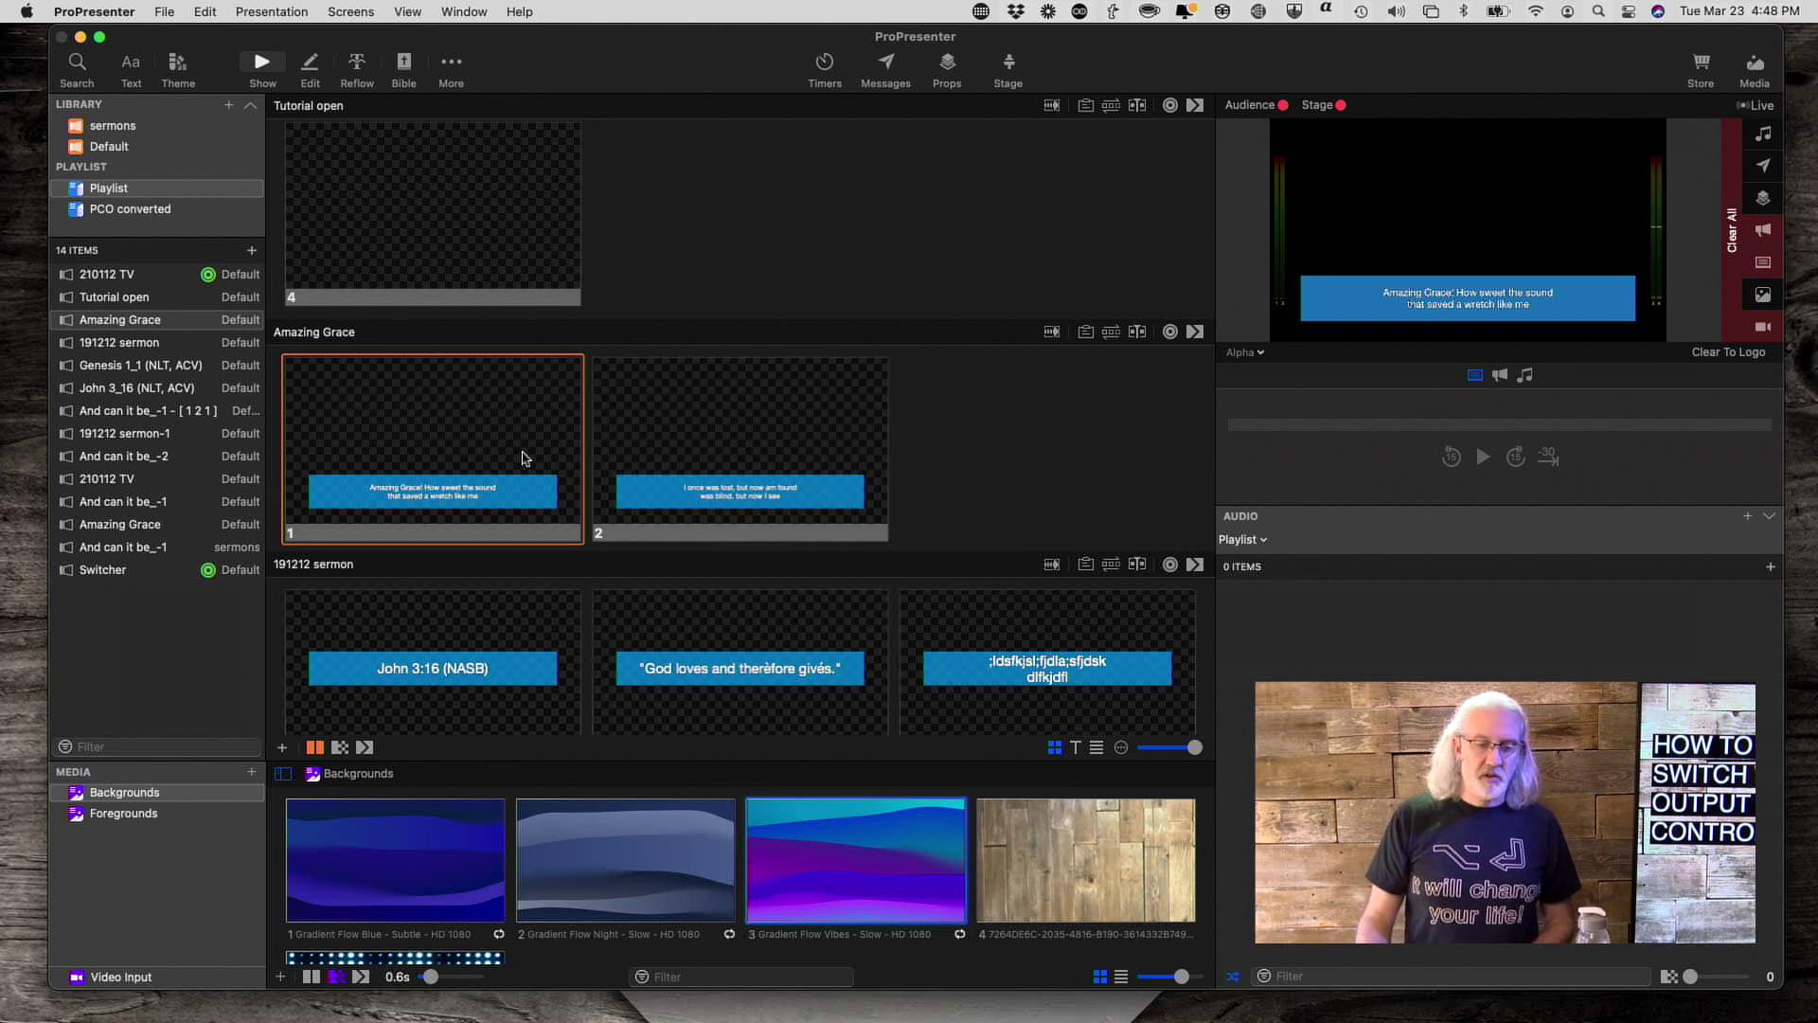
left_click(1250, 353)
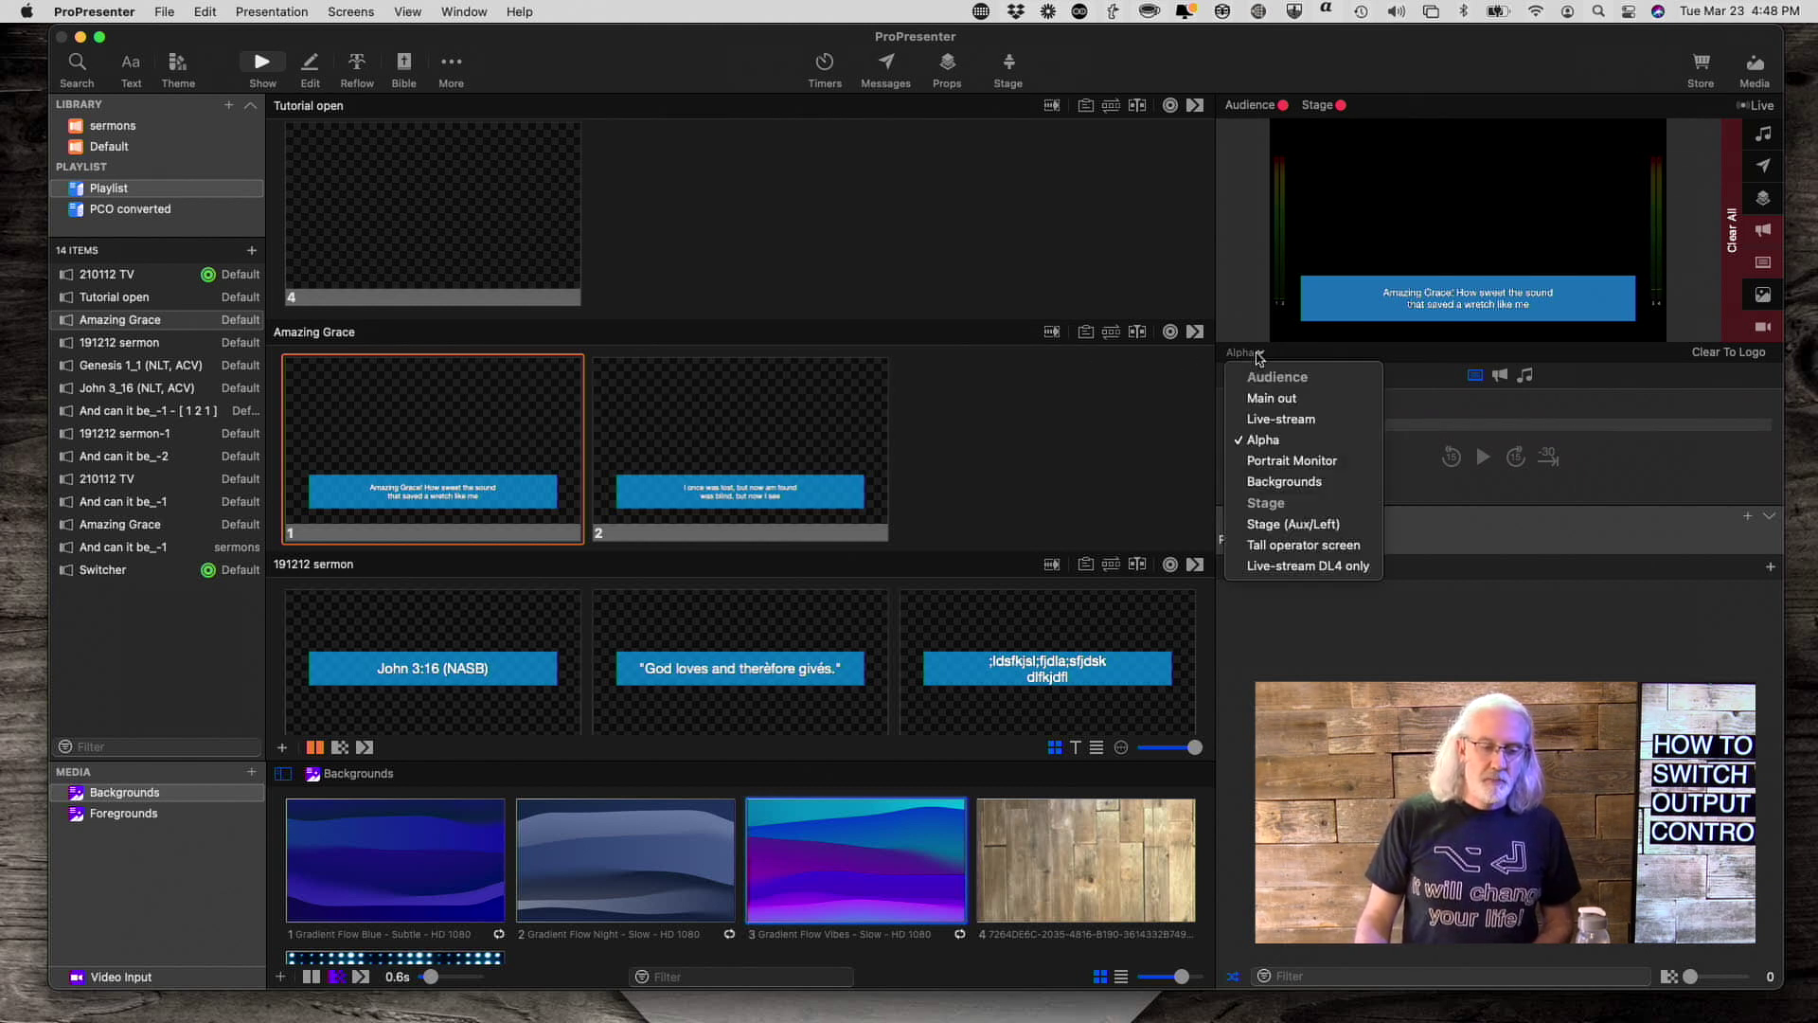
left_click(1261, 398)
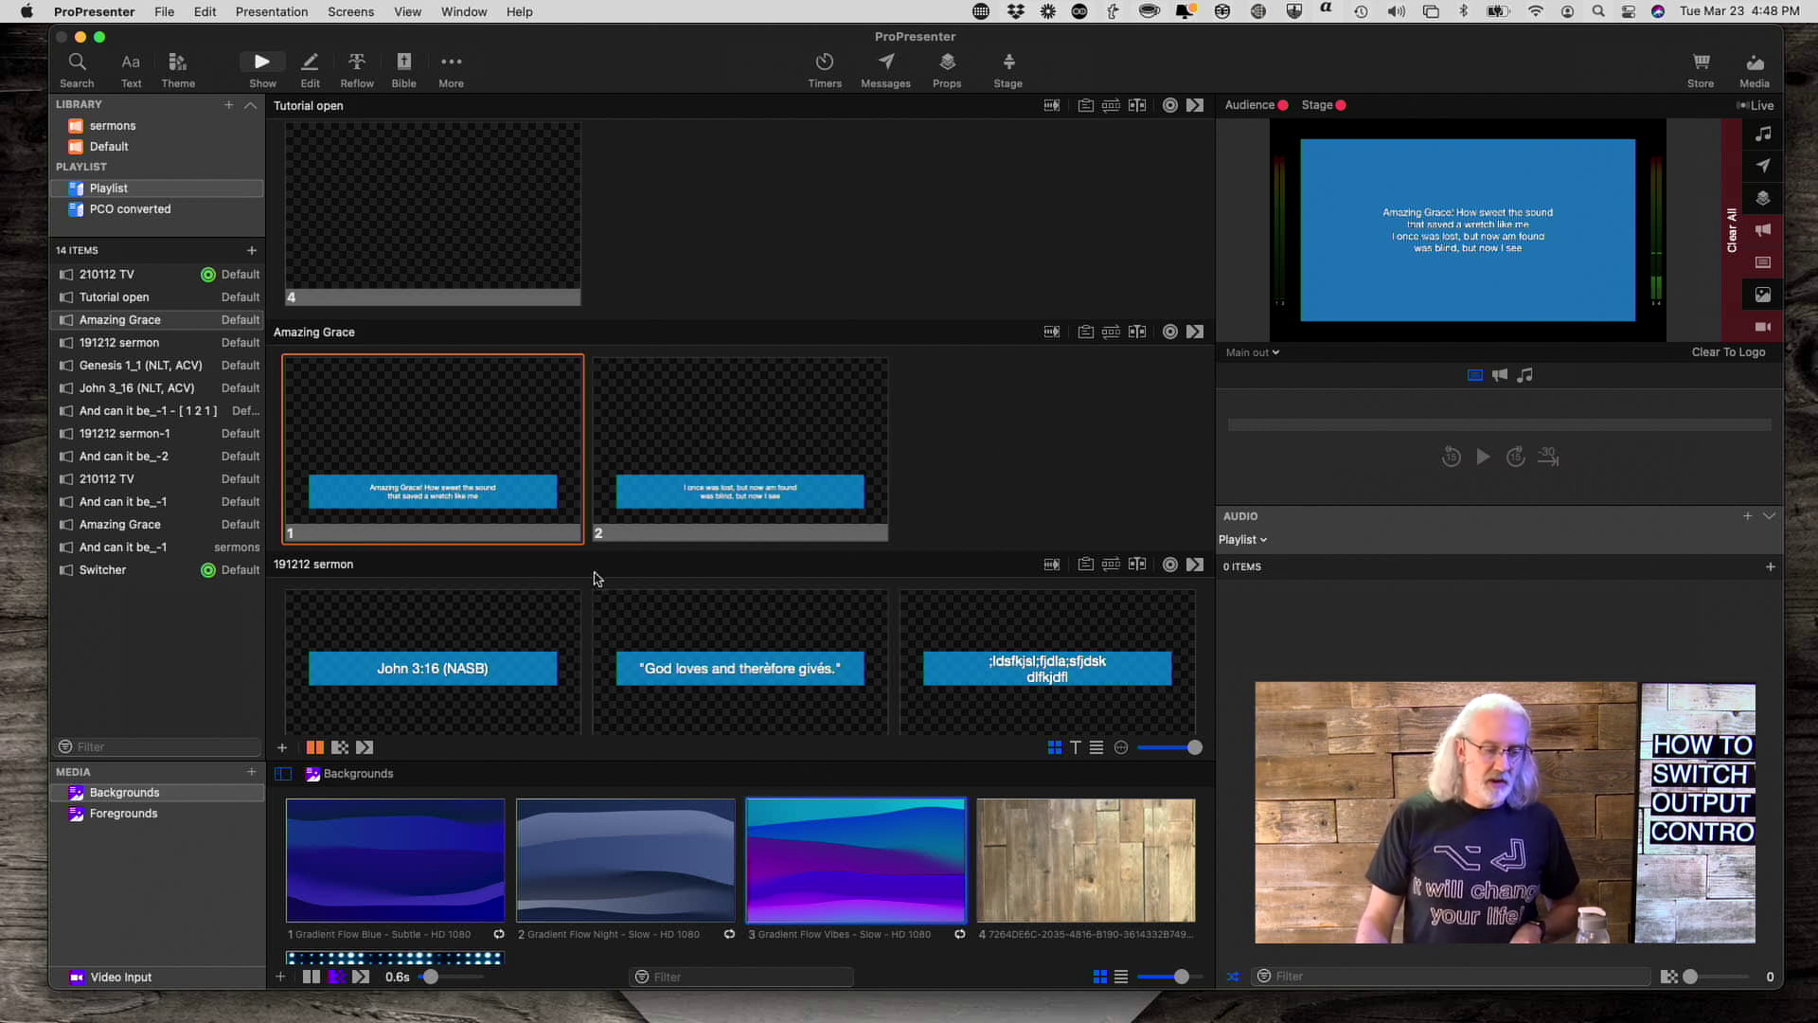
left_click(667, 496)
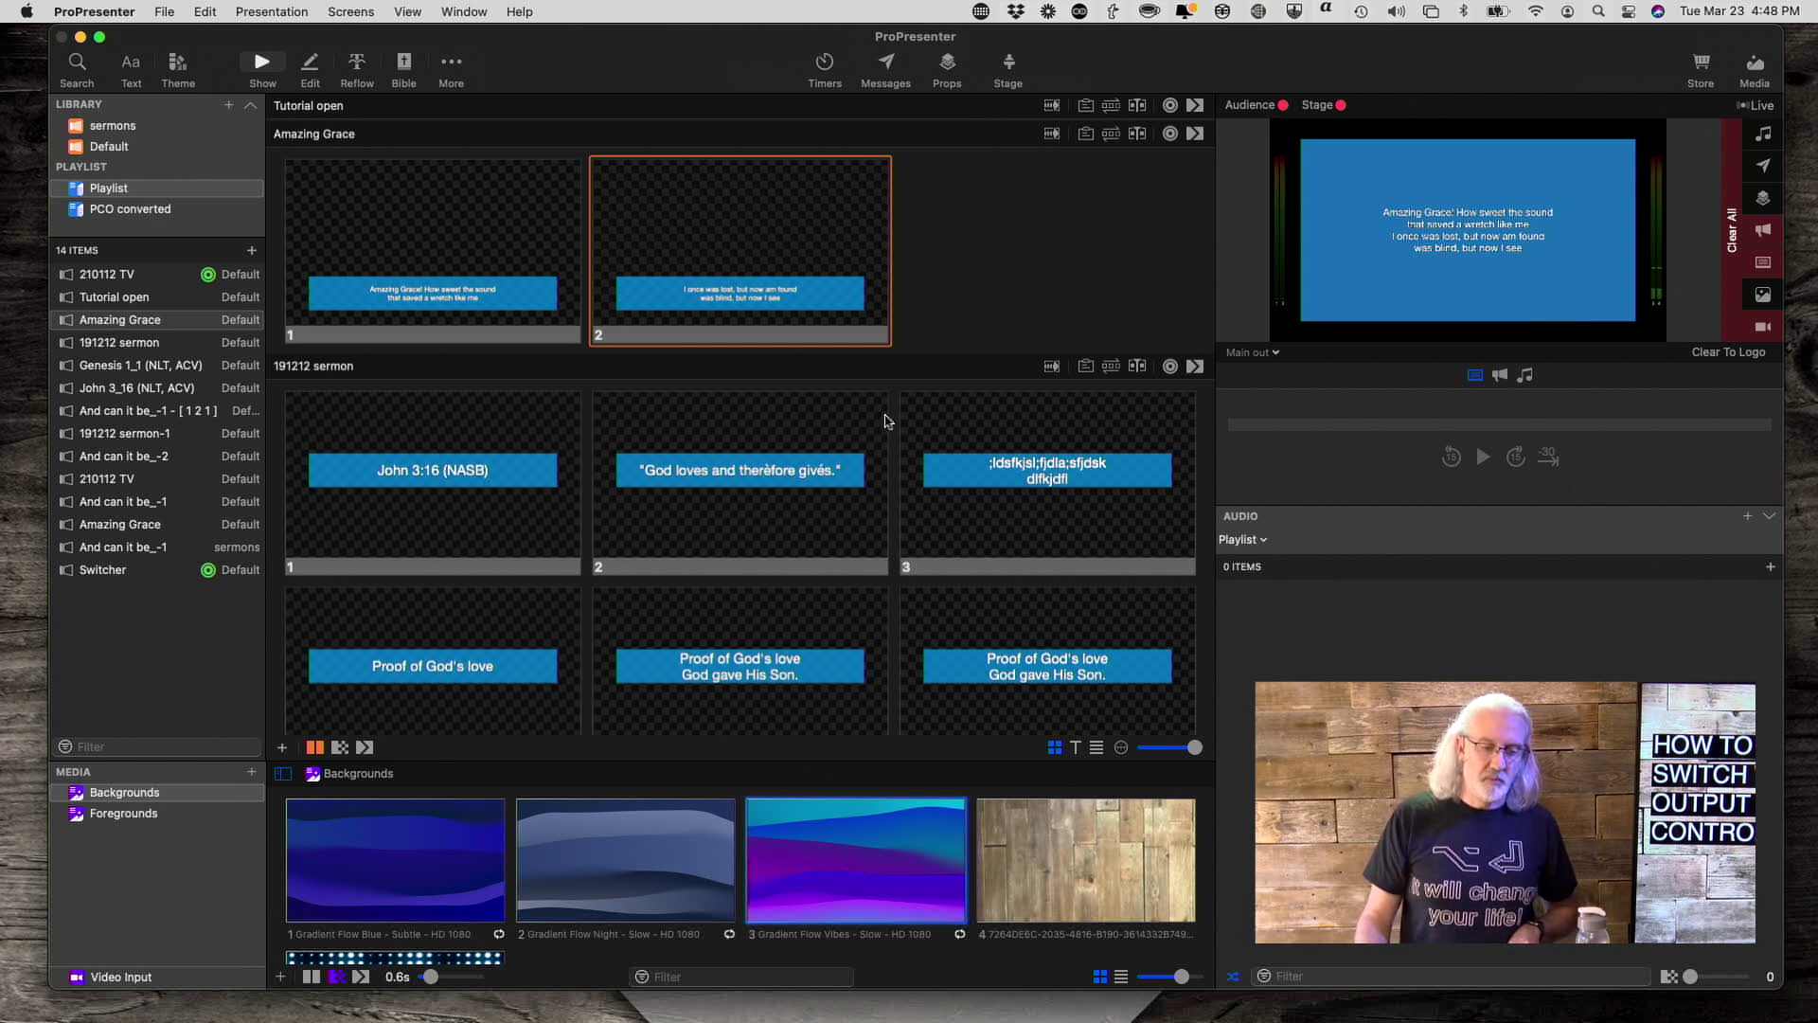
left_click(1076, 748)
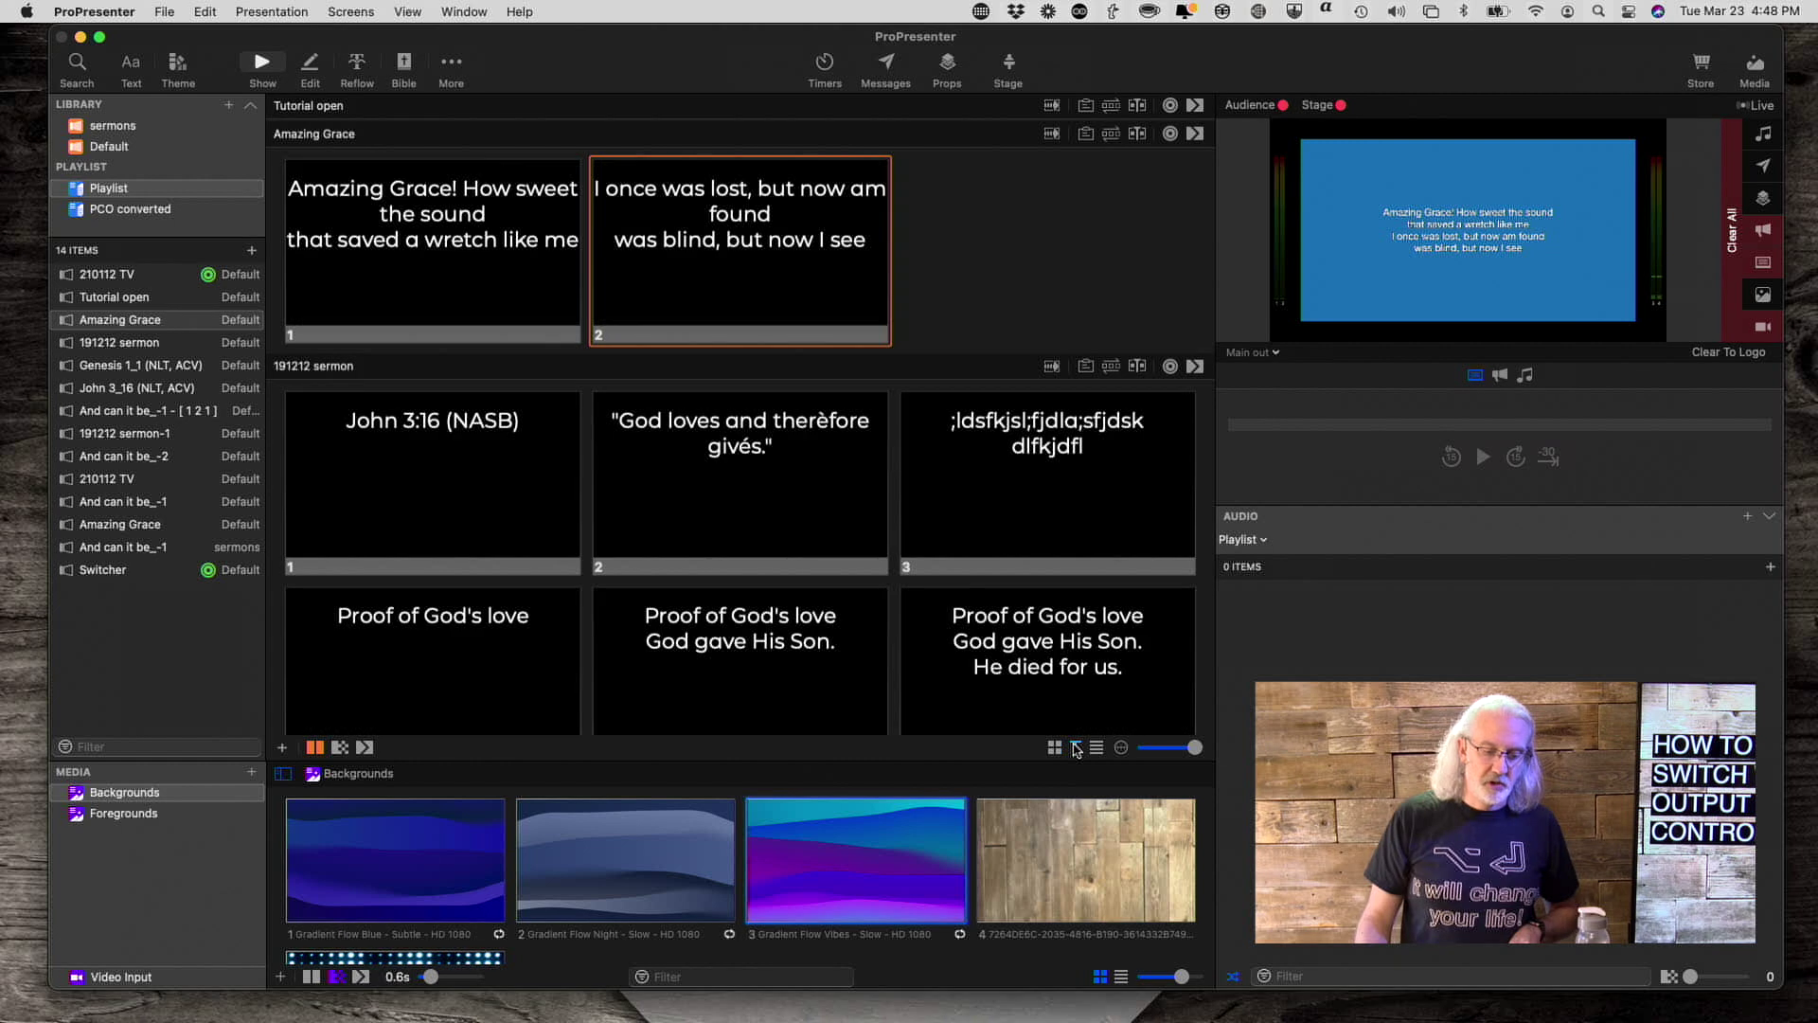
Switch the output preview to Alpha, then return the slide list to thumbnail view
left_click(1276, 353)
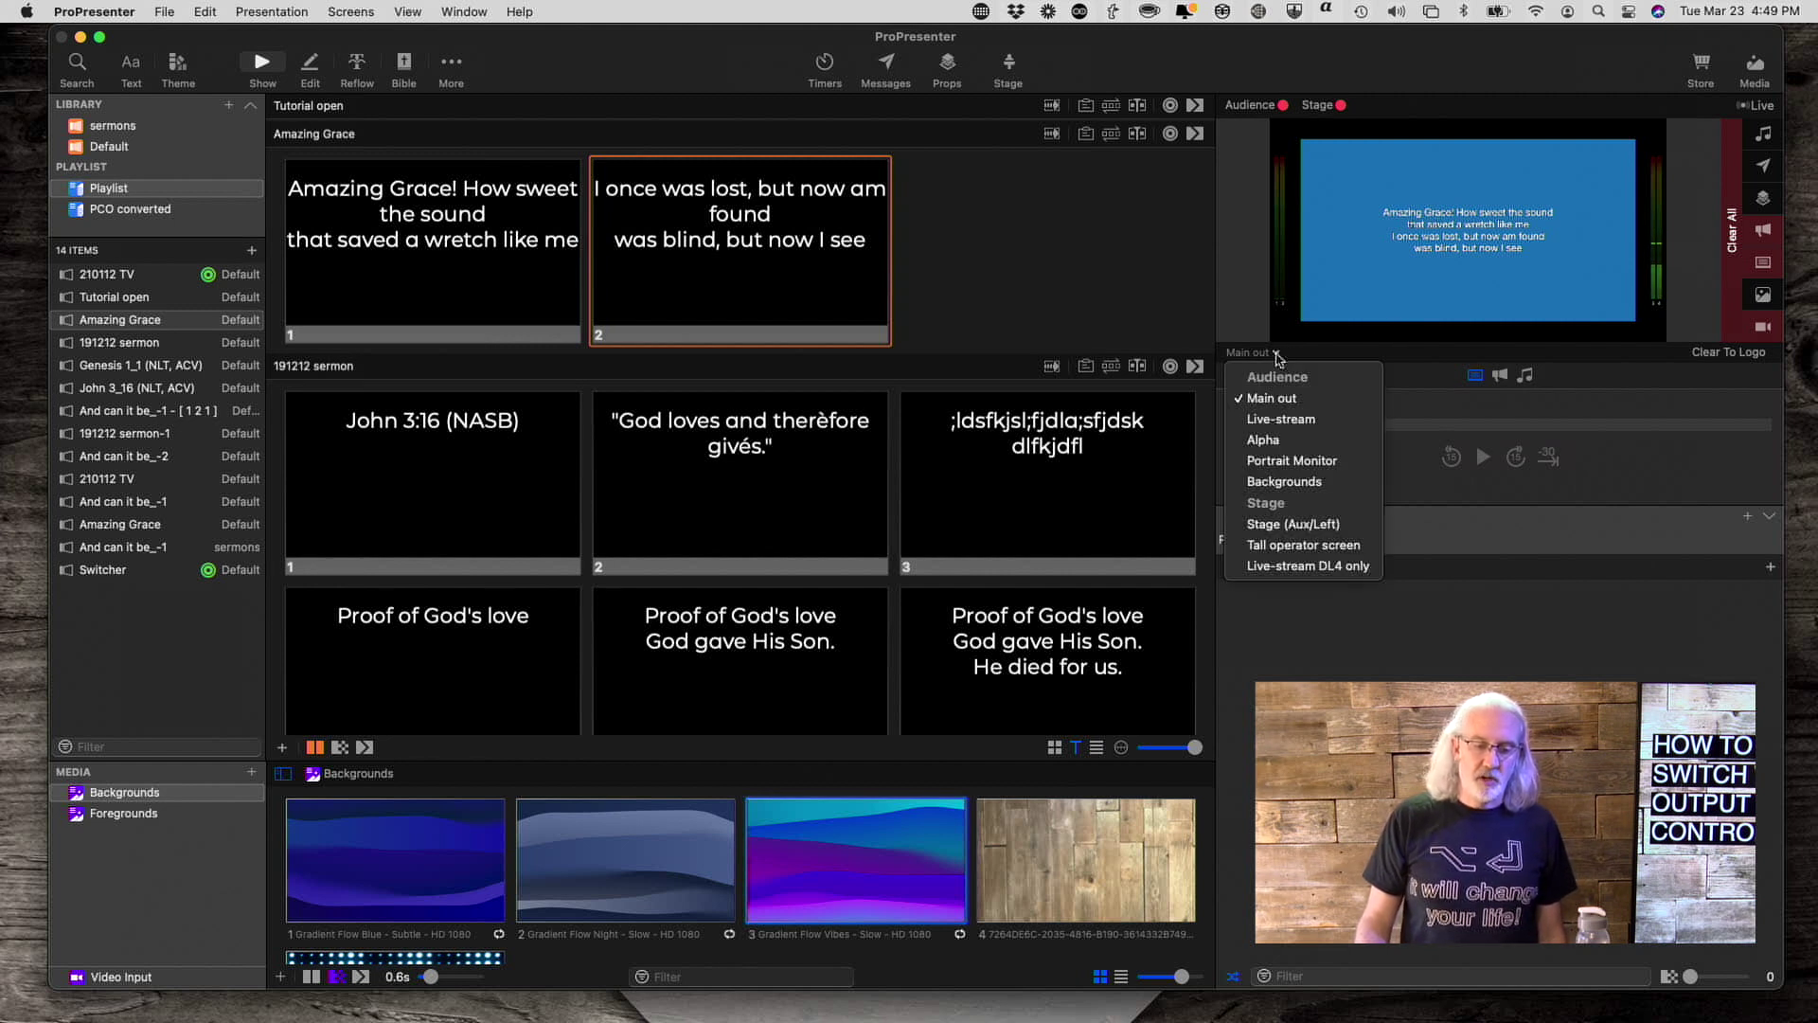
left_click(1265, 441)
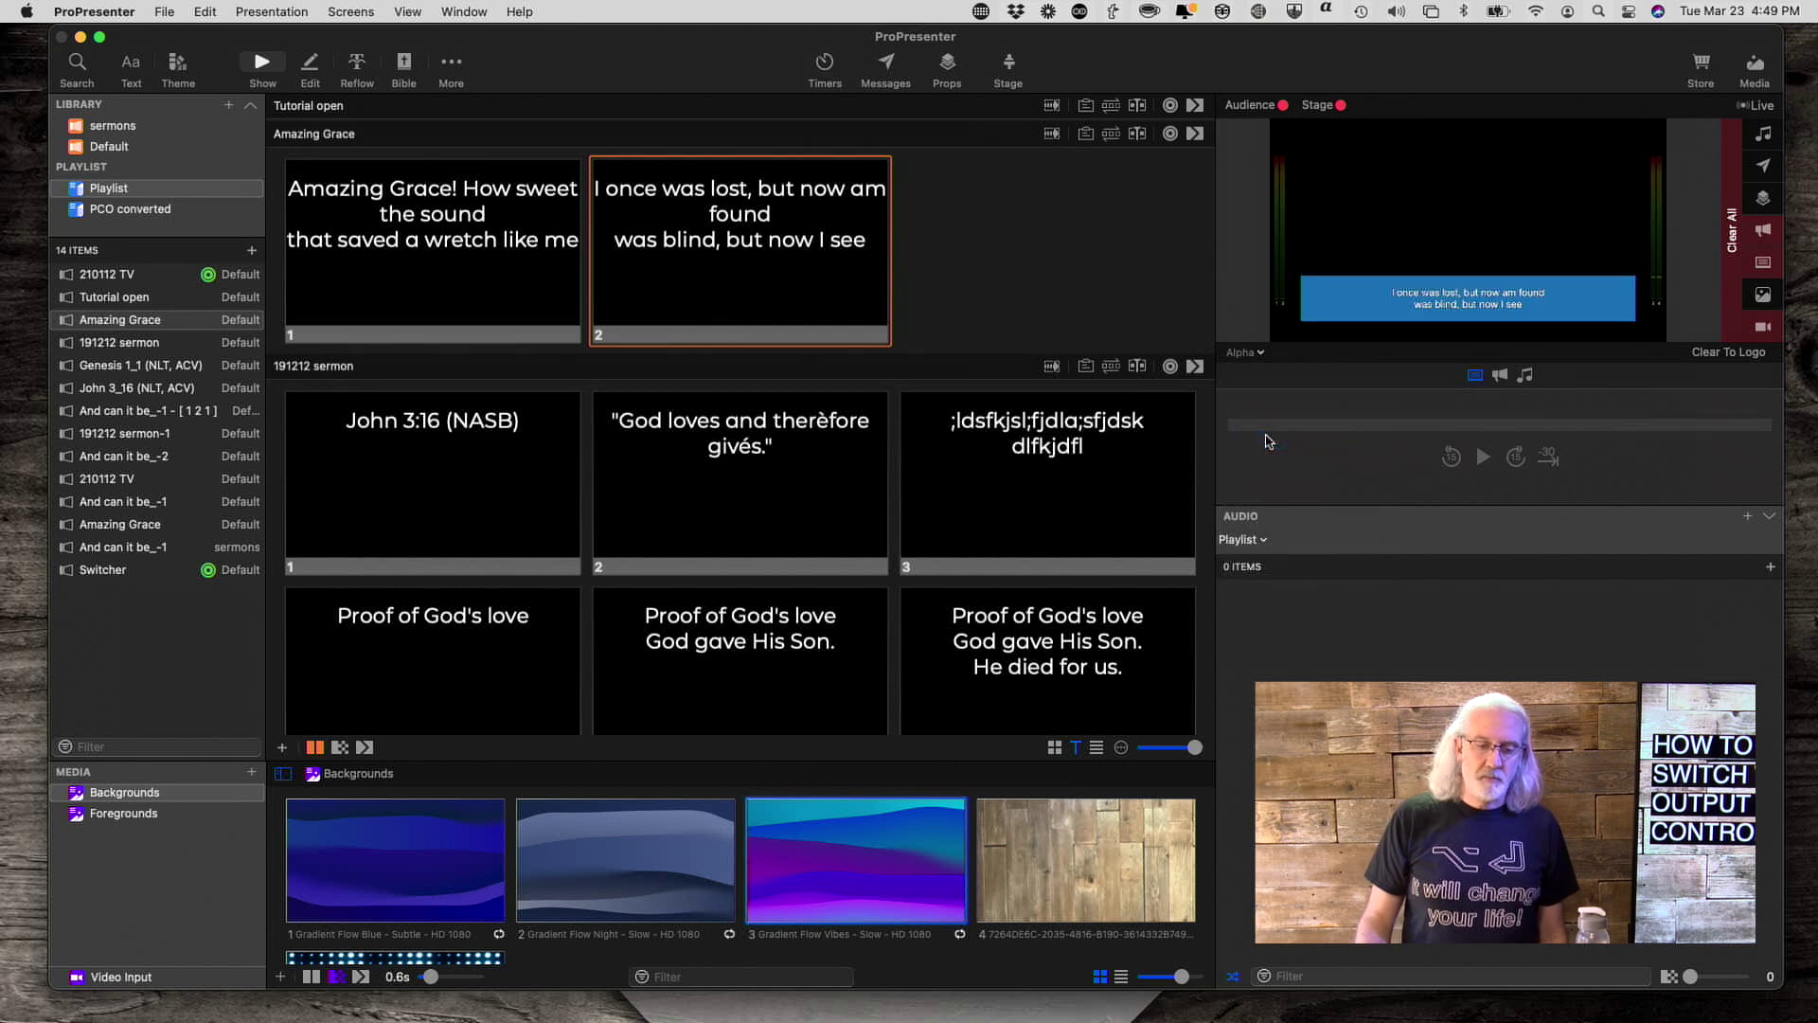
left_click(1055, 749)
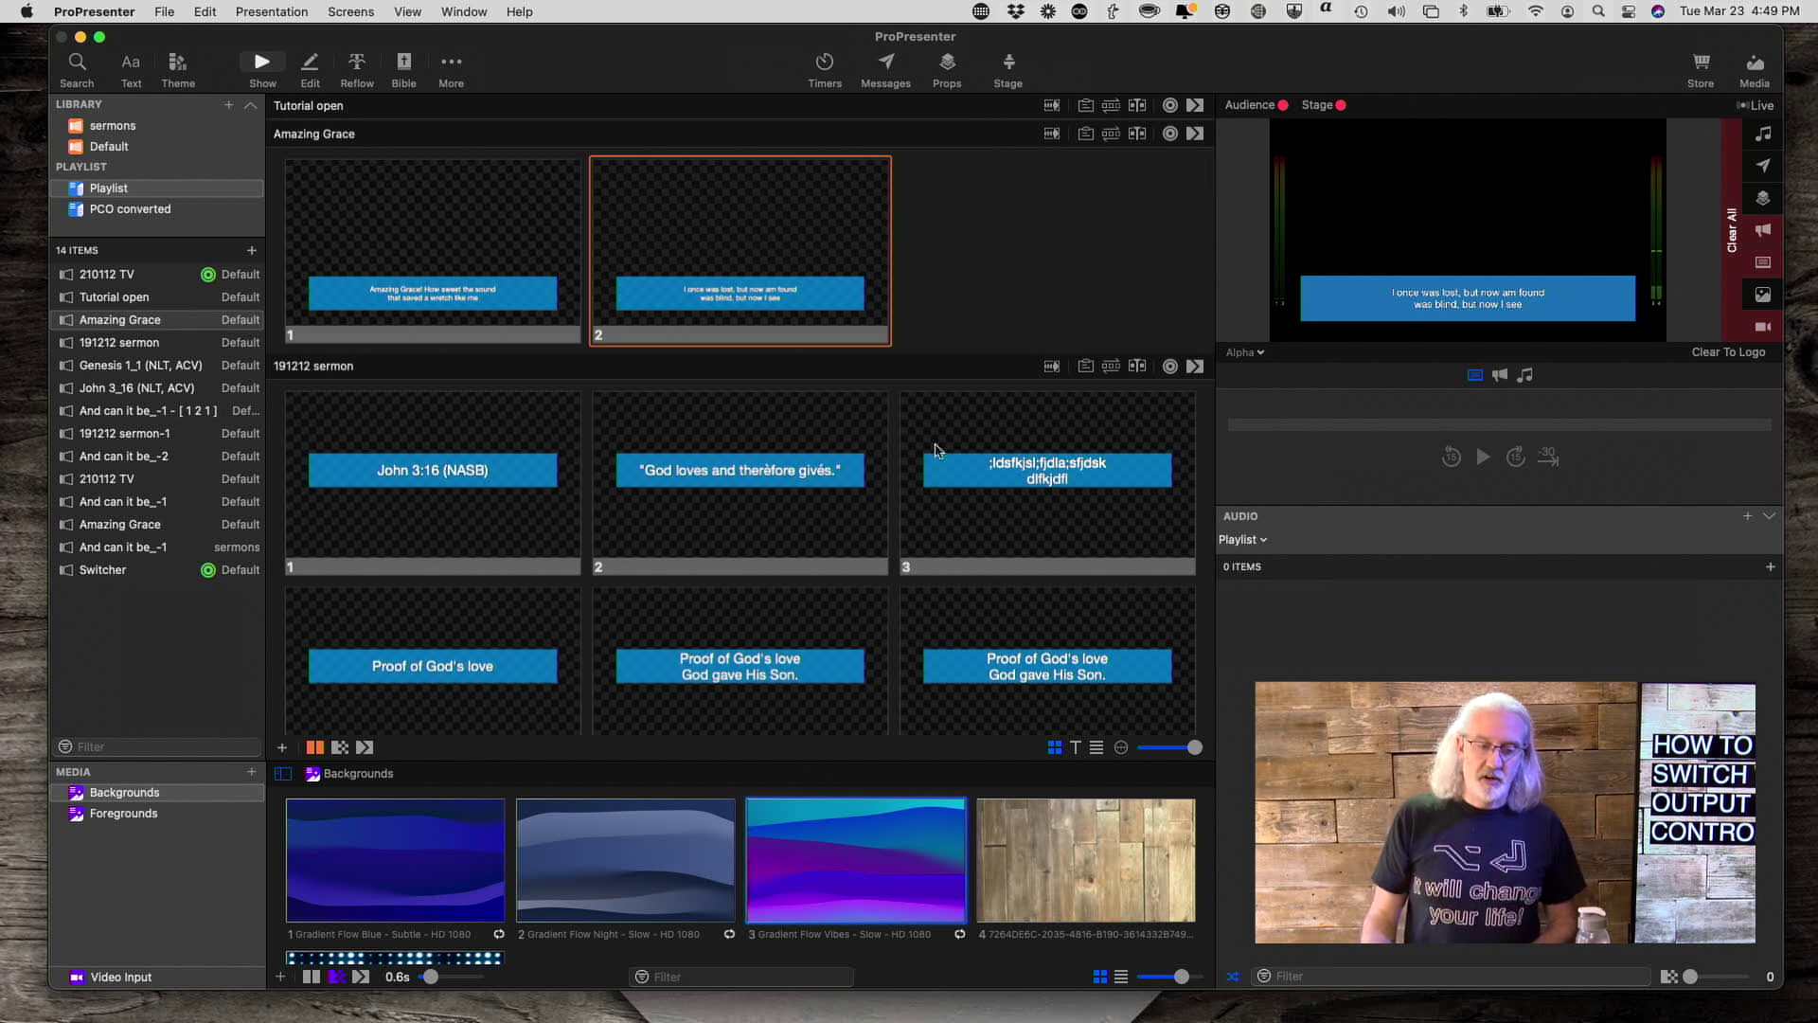
Preview Main out and put the John 3:16 (NASB) sermon slide live
left_click(1260, 354)
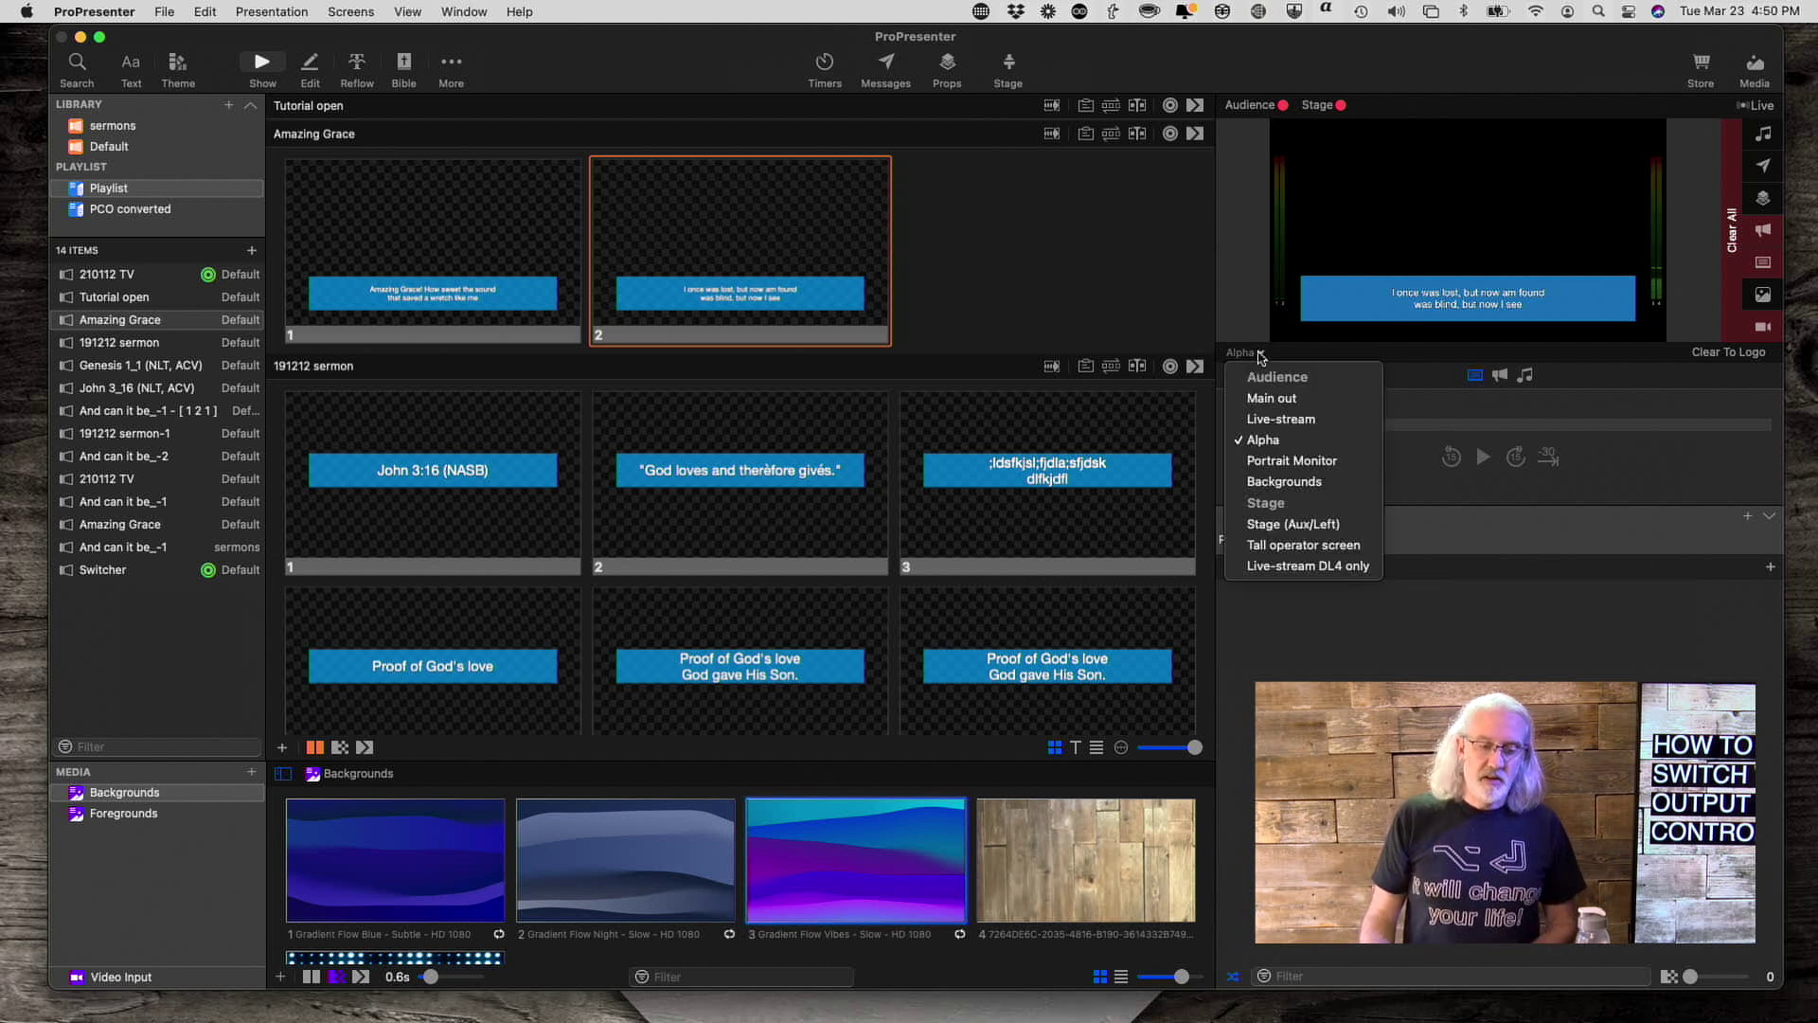
left_click(1265, 399)
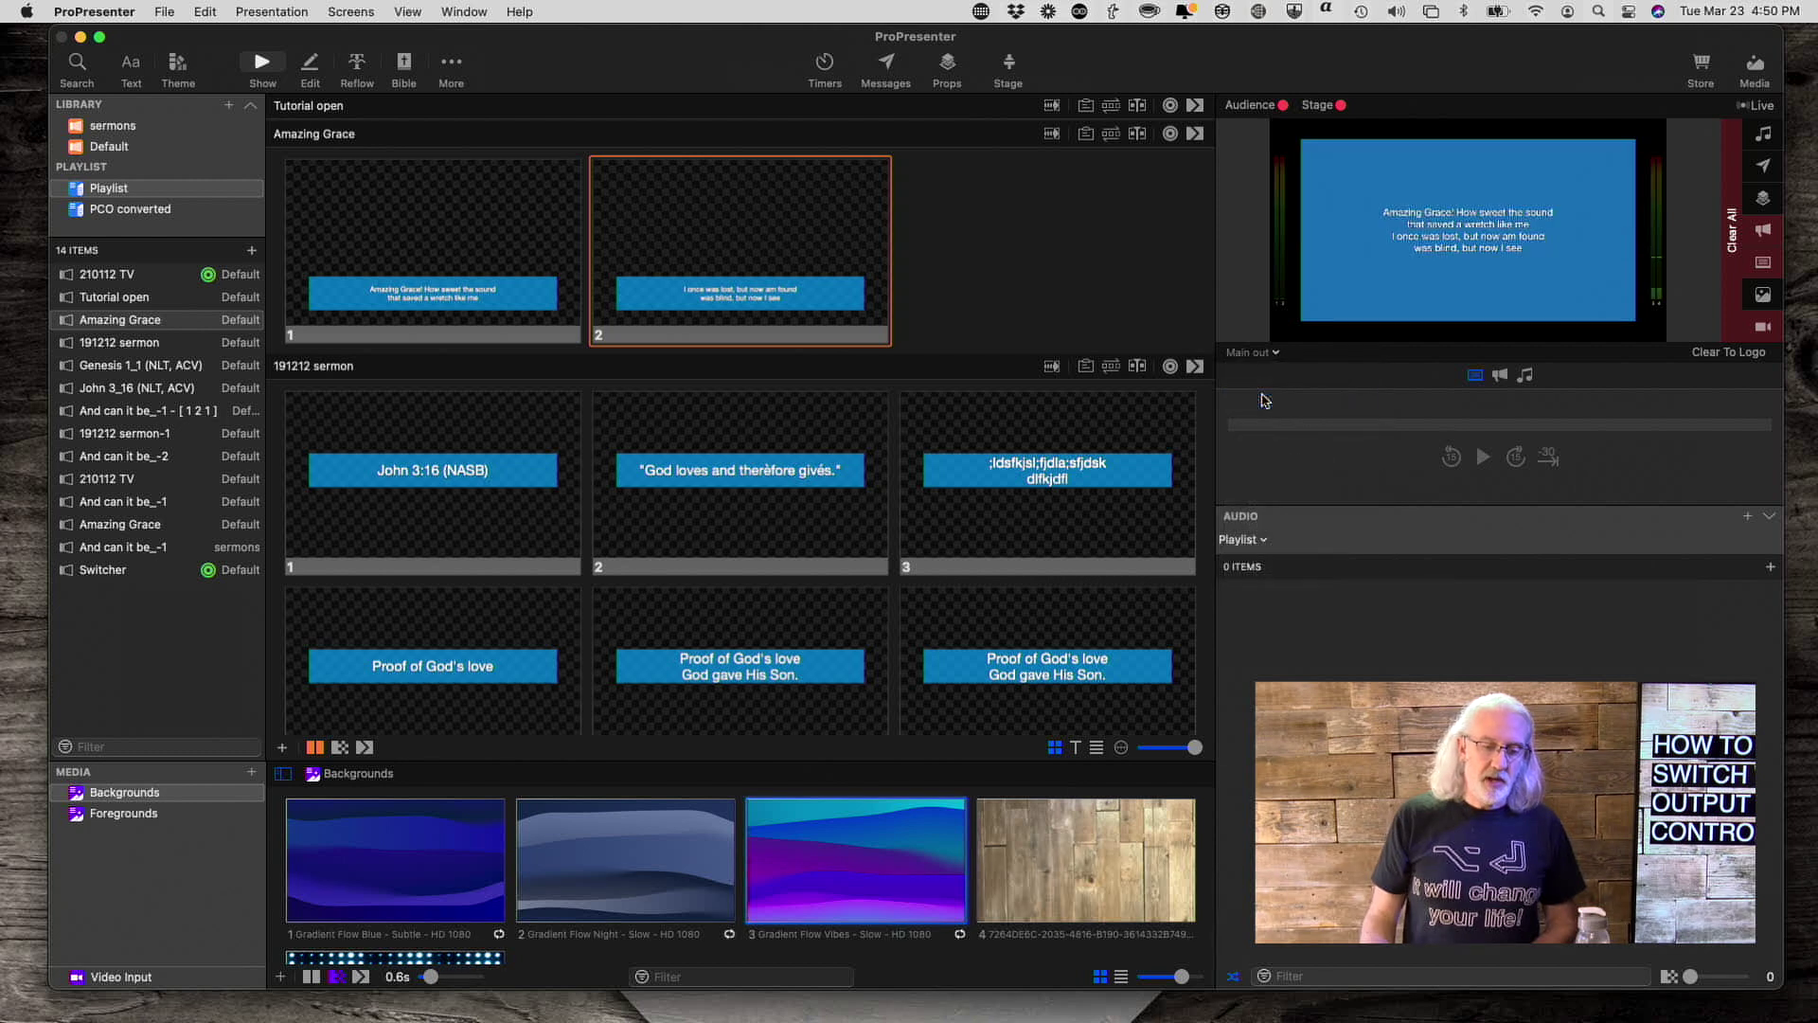
left_click(417, 451)
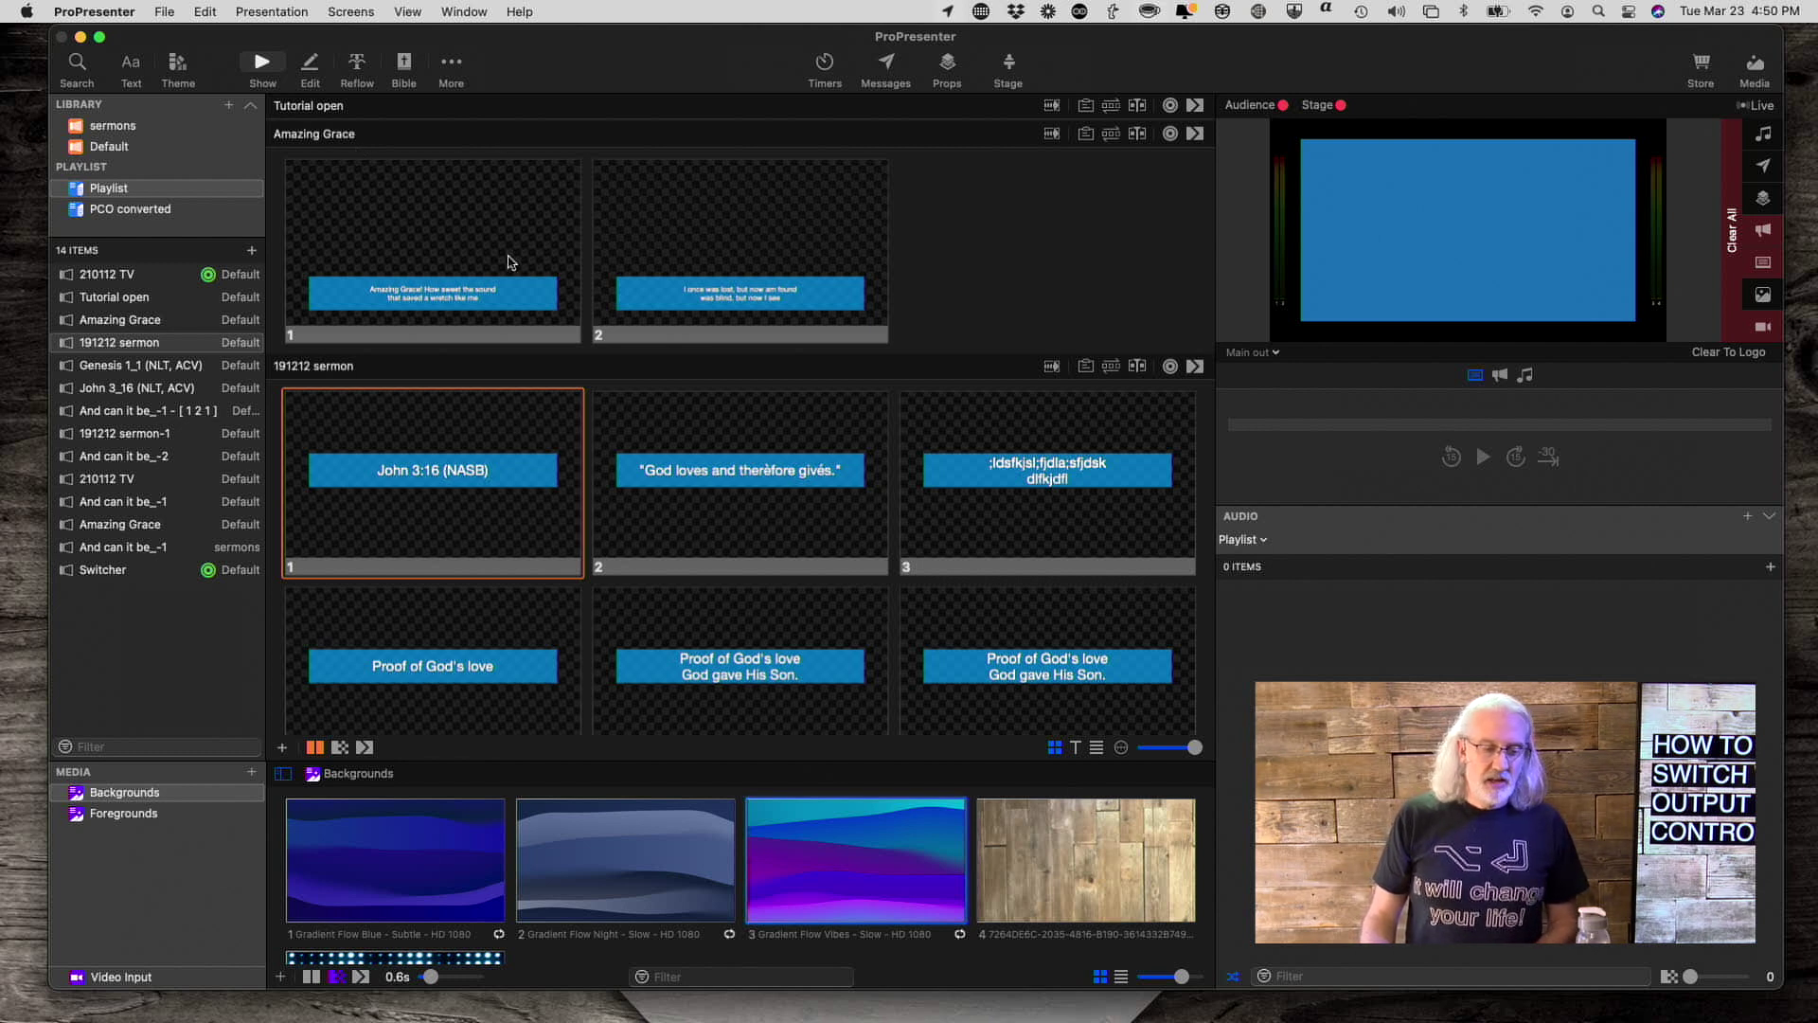
Check the live John 3:16 slide on the Live-stream and then Alpha output previews
left_click(1278, 354)
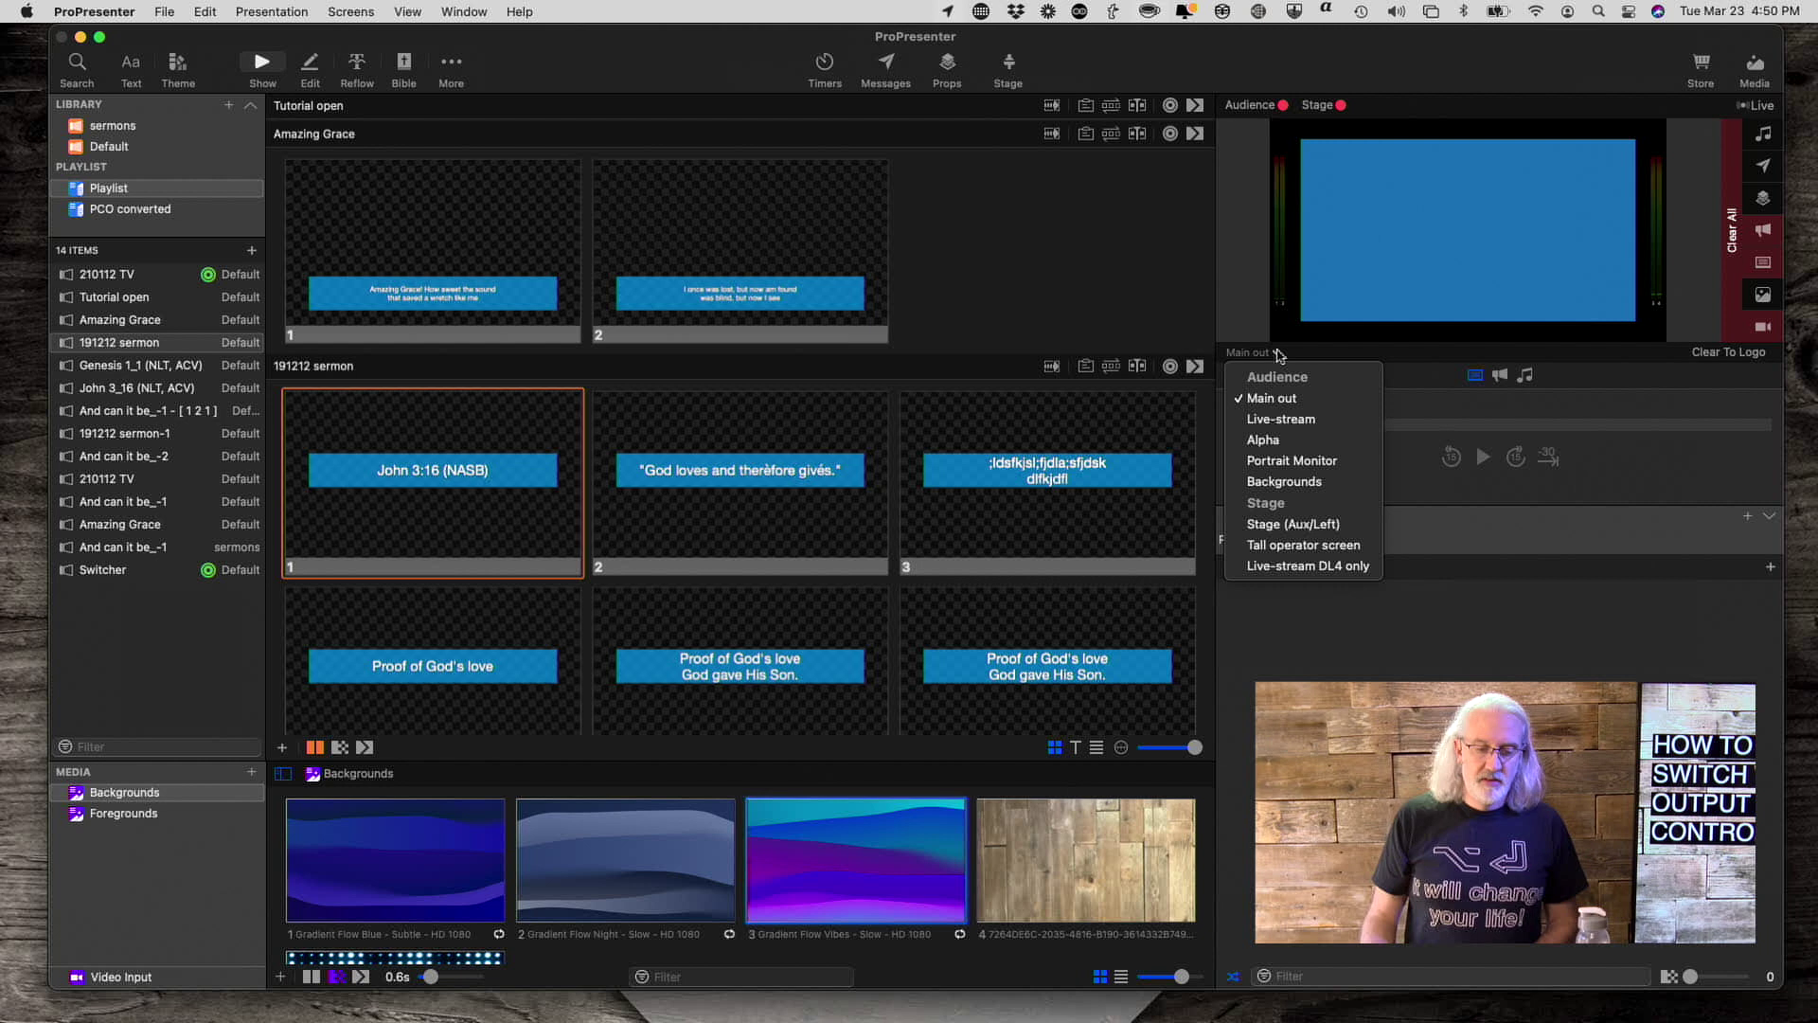
left_click(1278, 419)
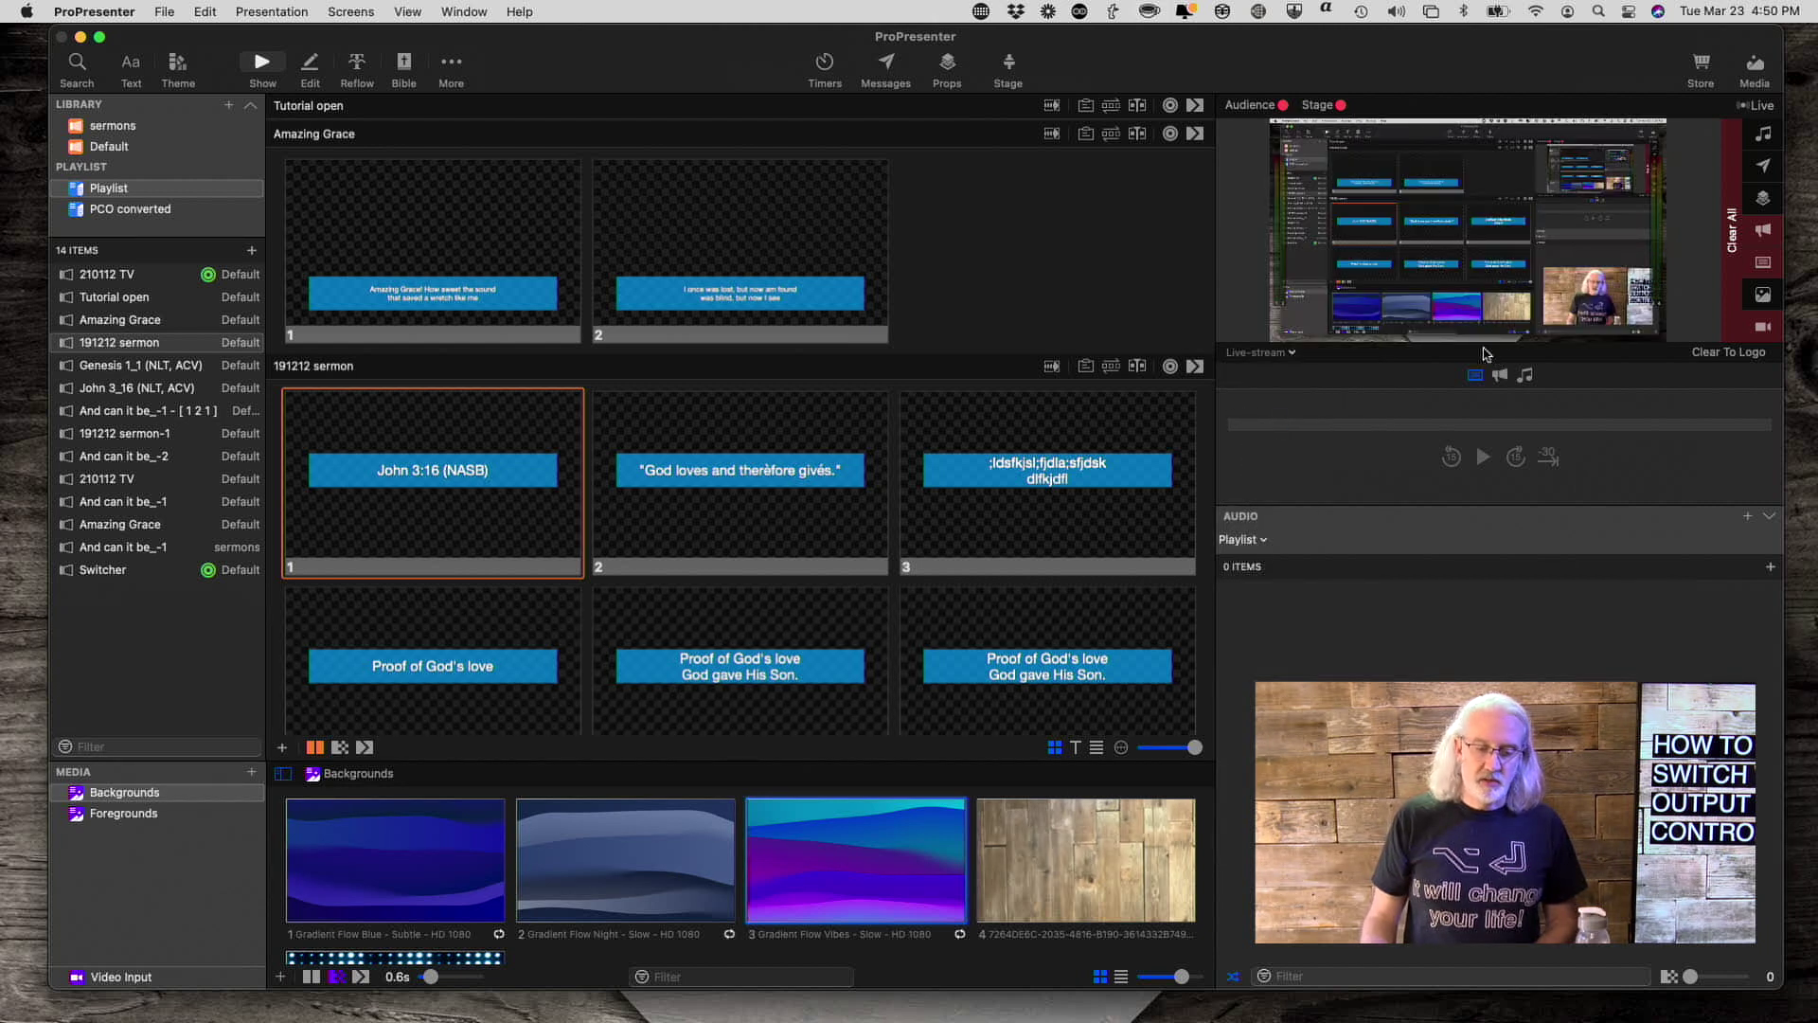
left_click(1288, 354)
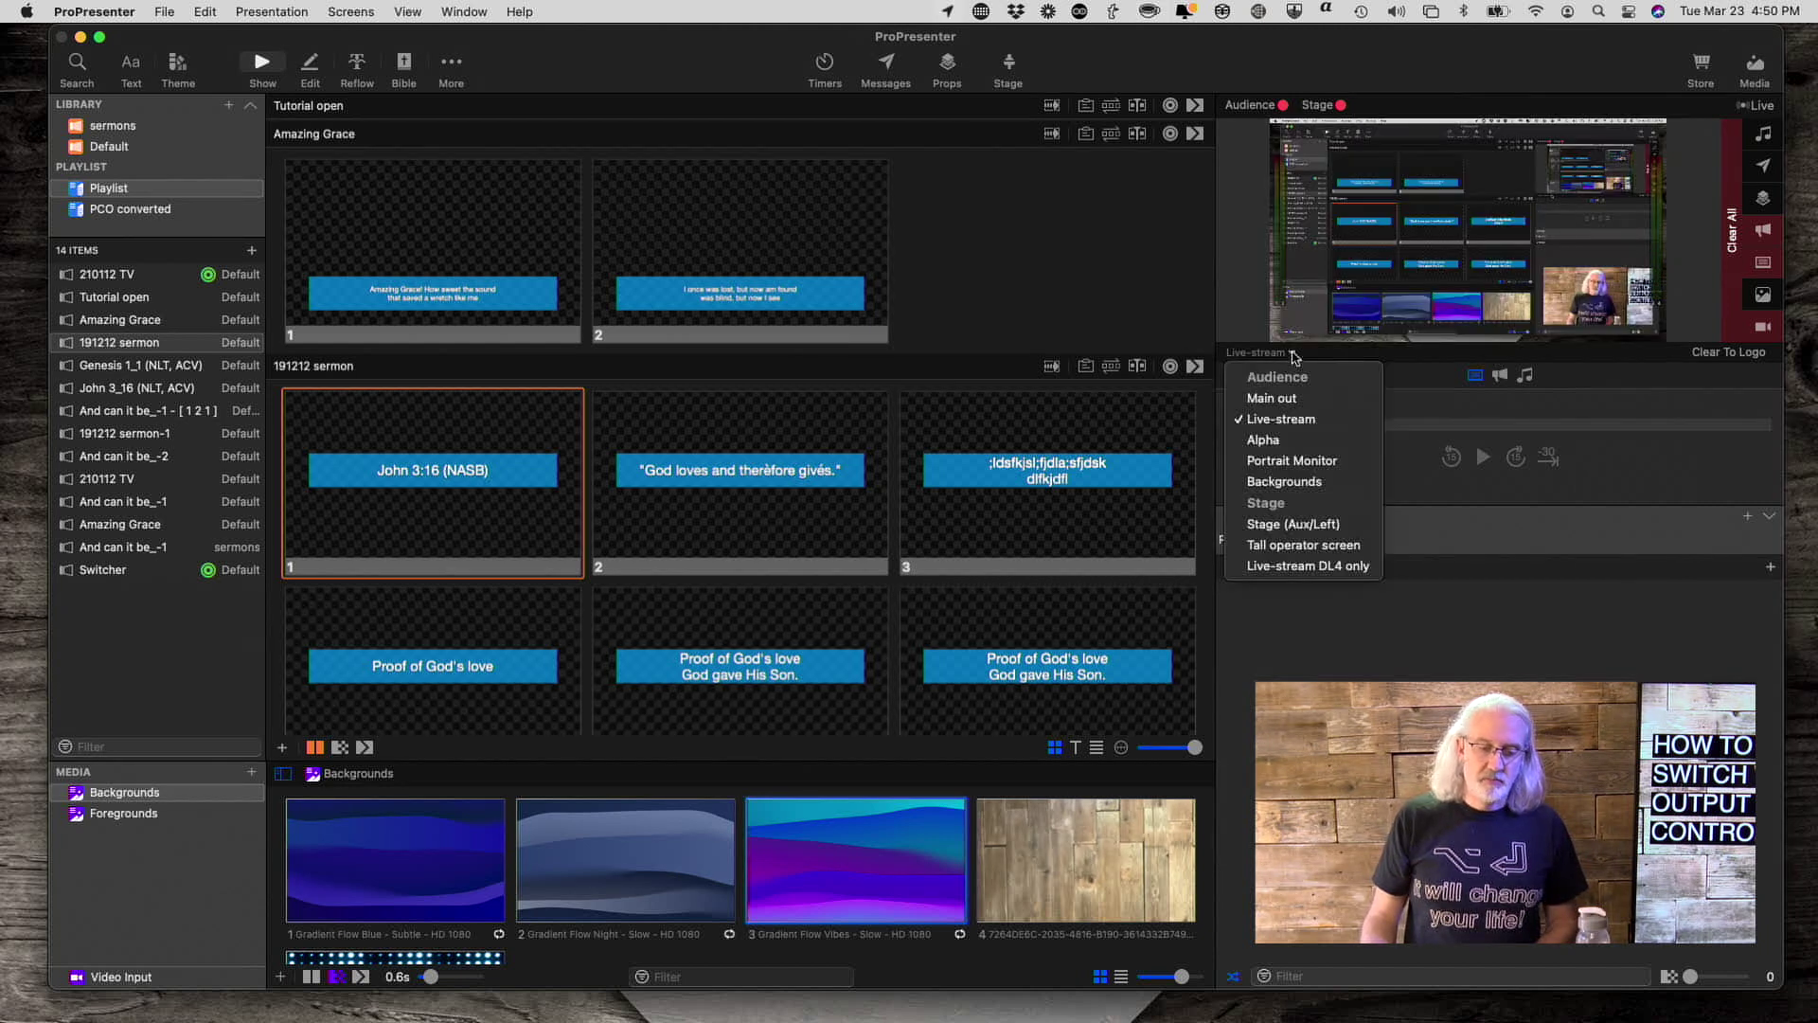
left_click(1281, 442)
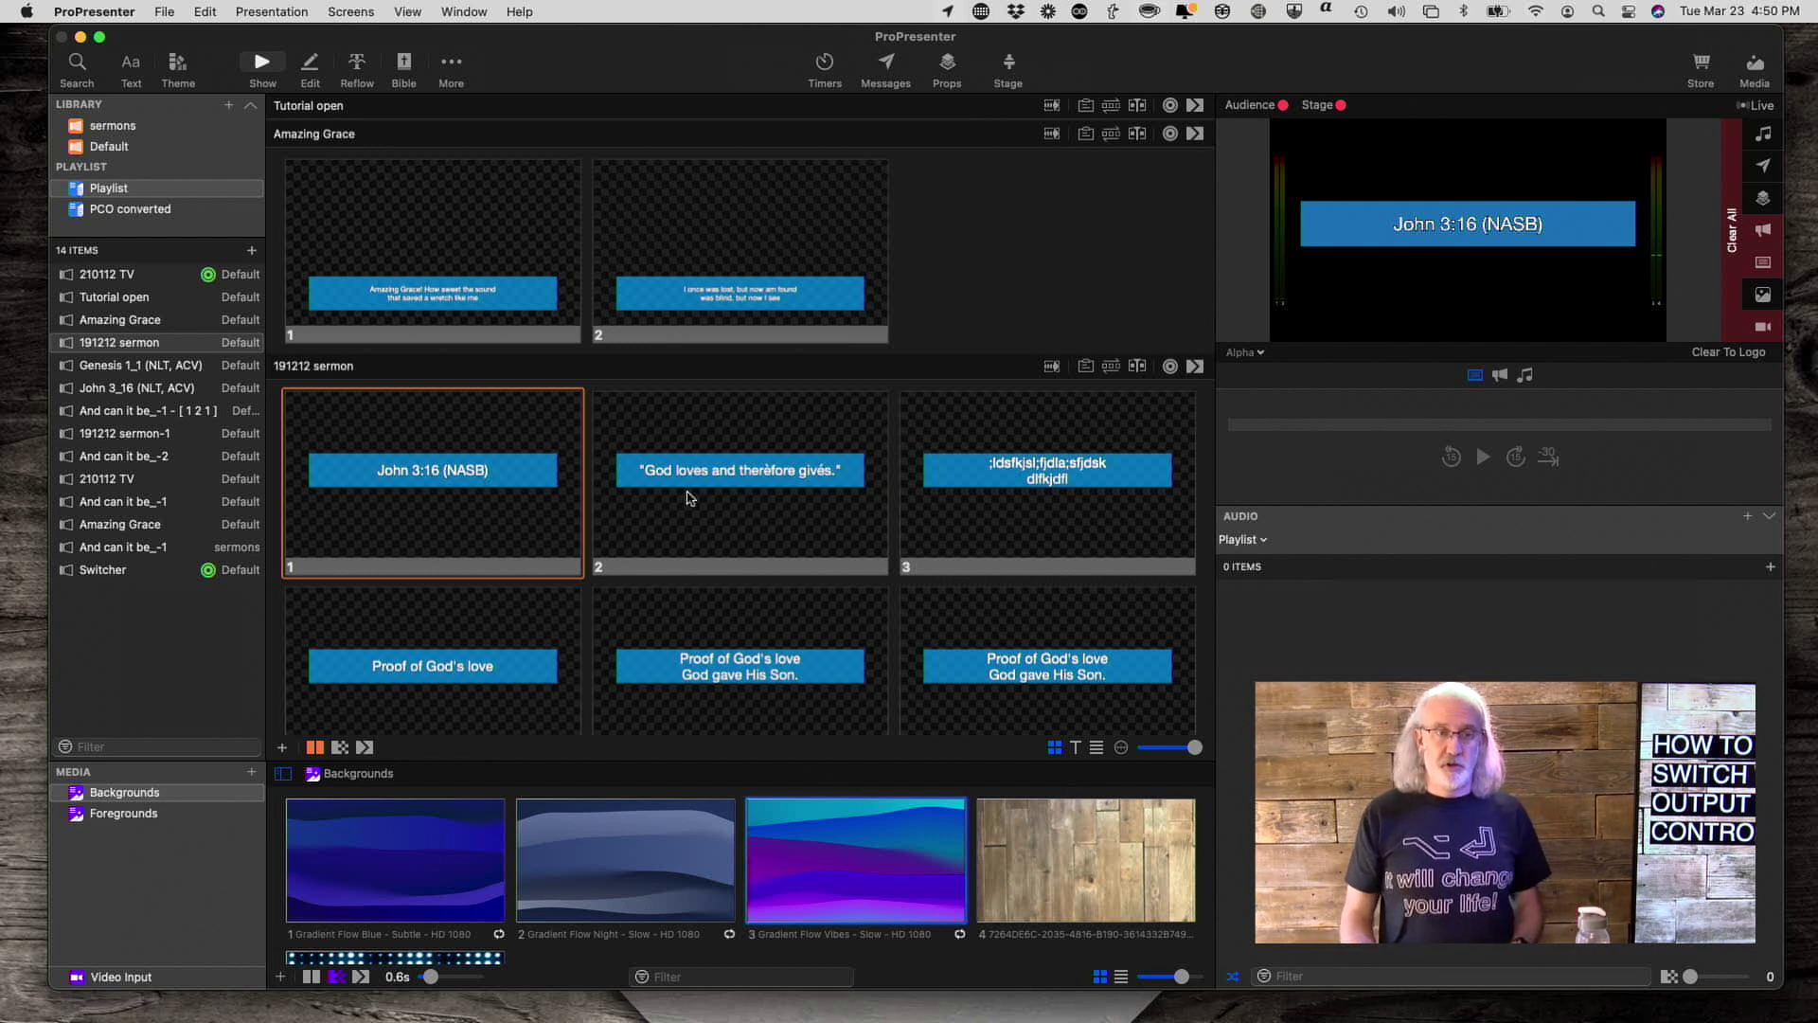
left_click(349, 13)
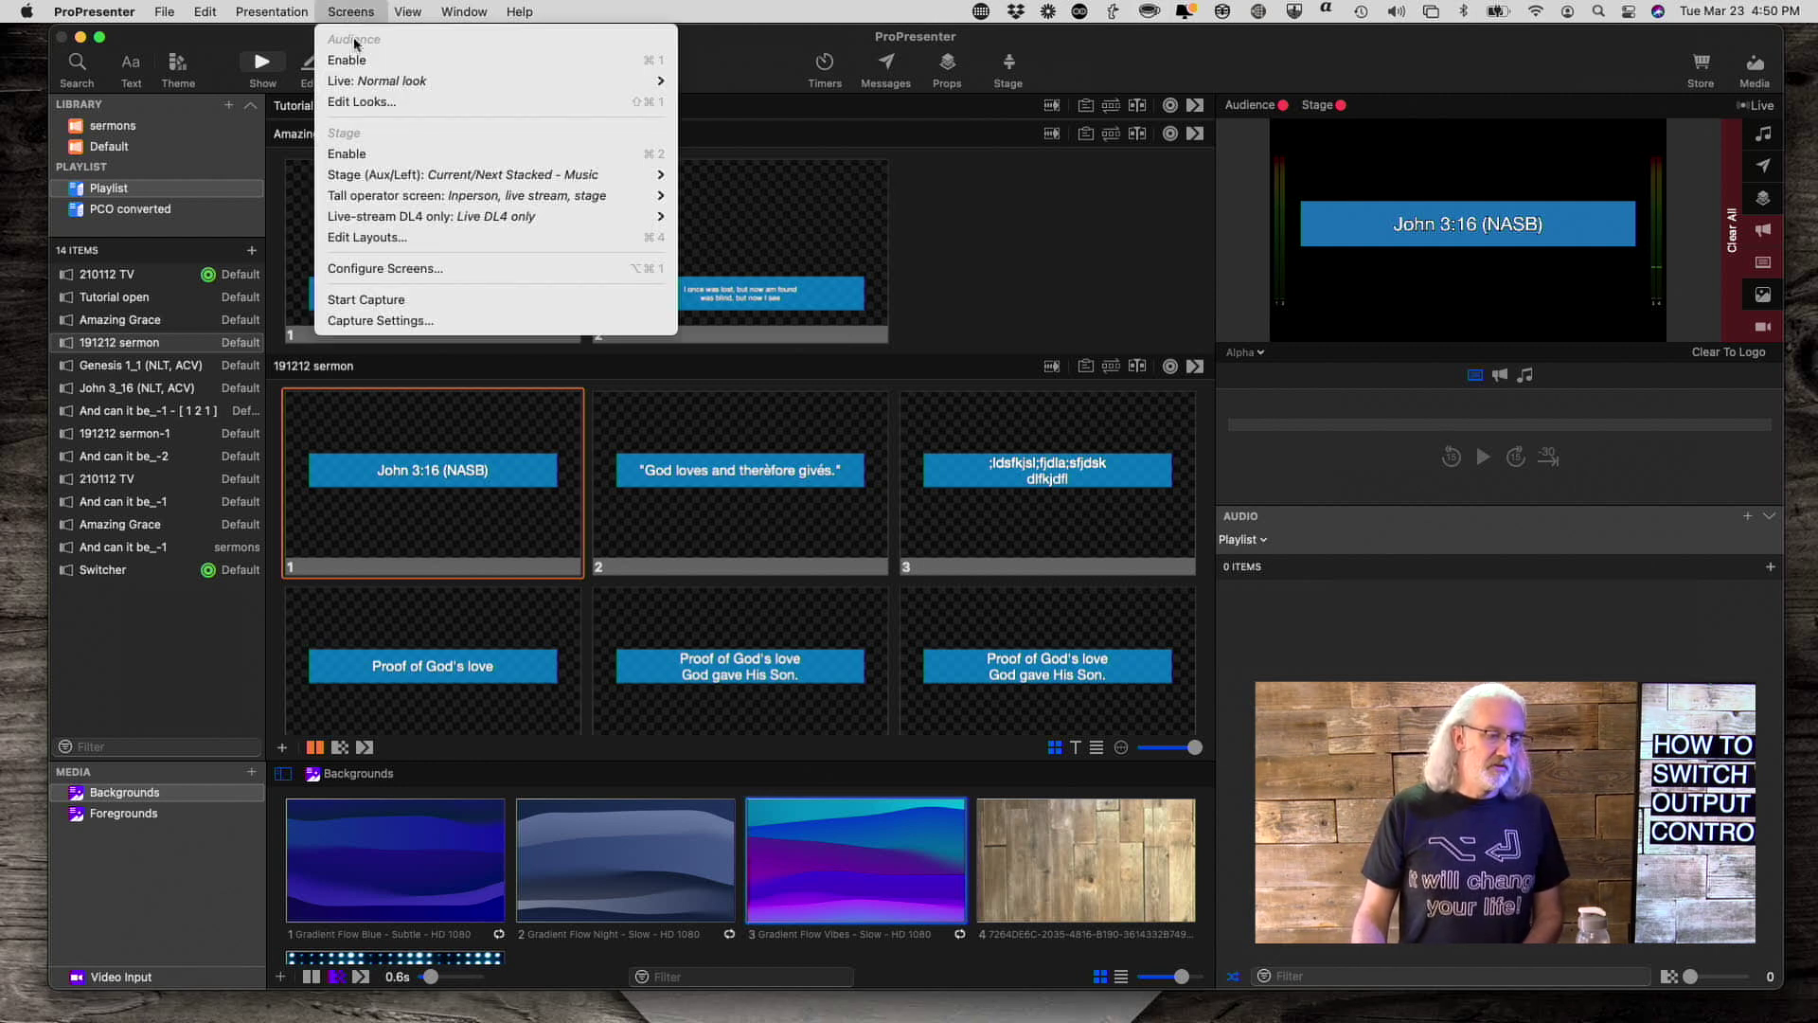
Add two new look presets in the Looks editor
left_click(365, 104)
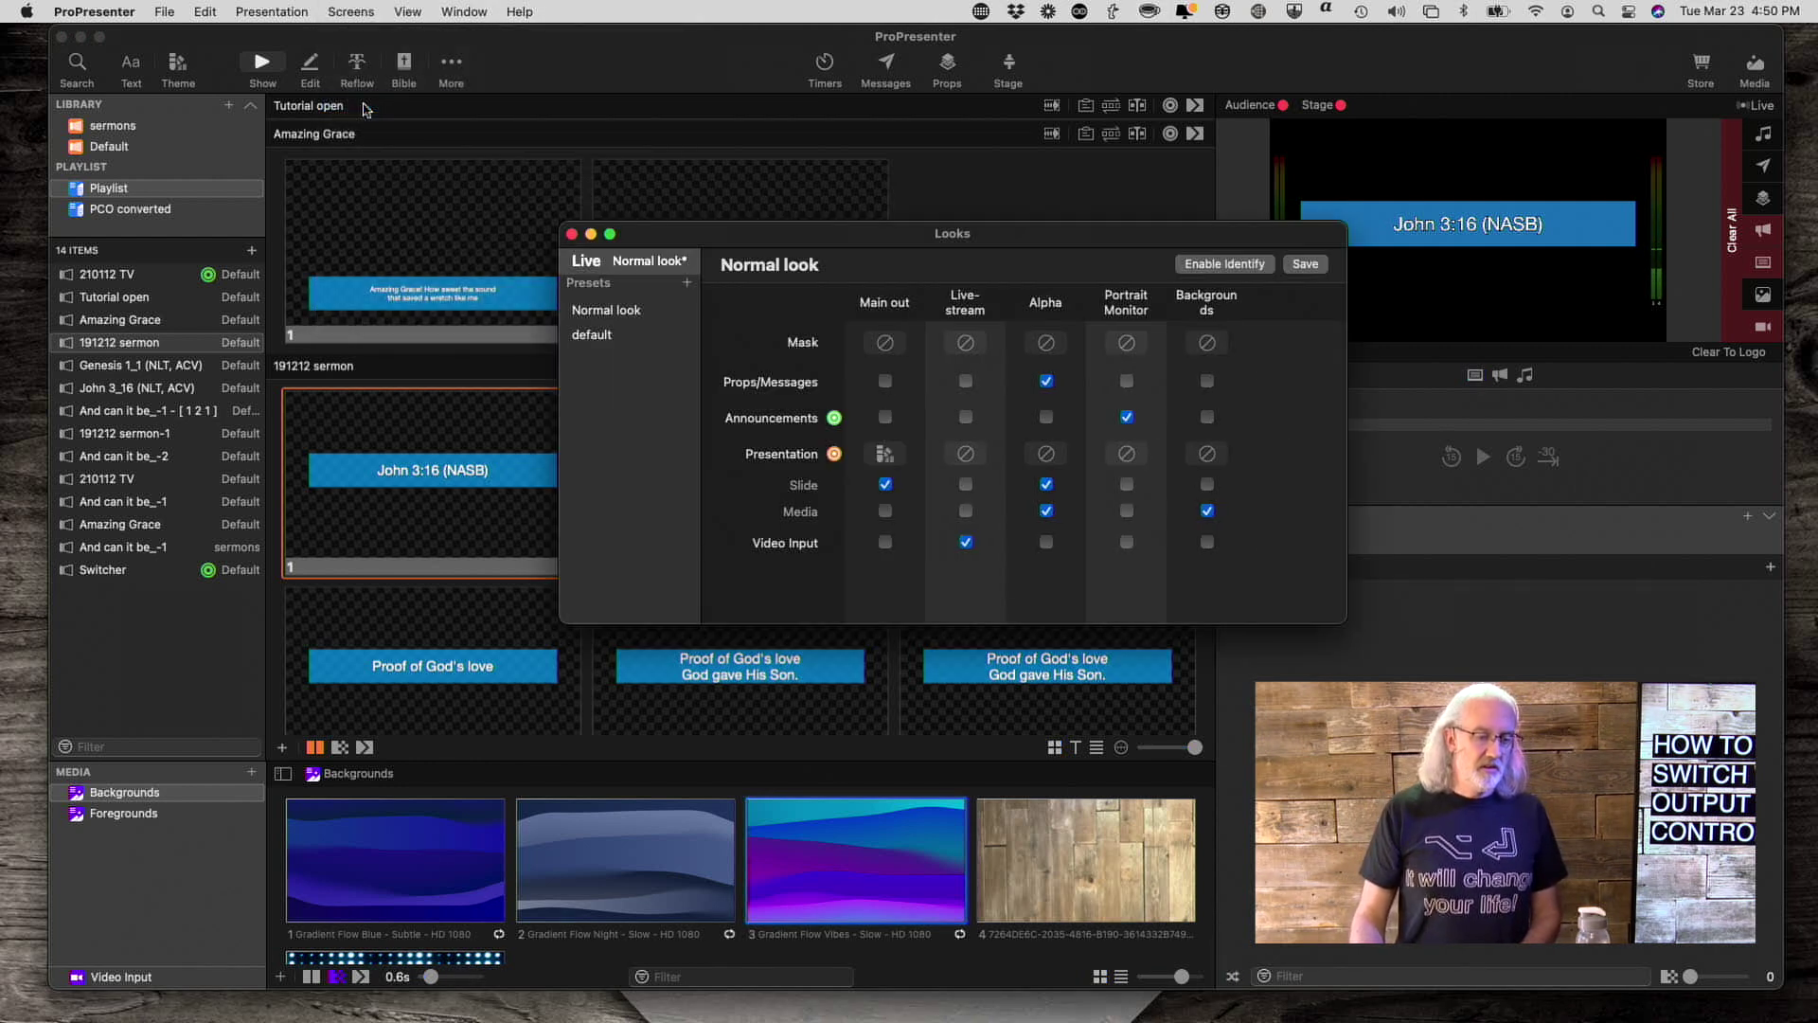
left_click(687, 284)
left_click(687, 284)
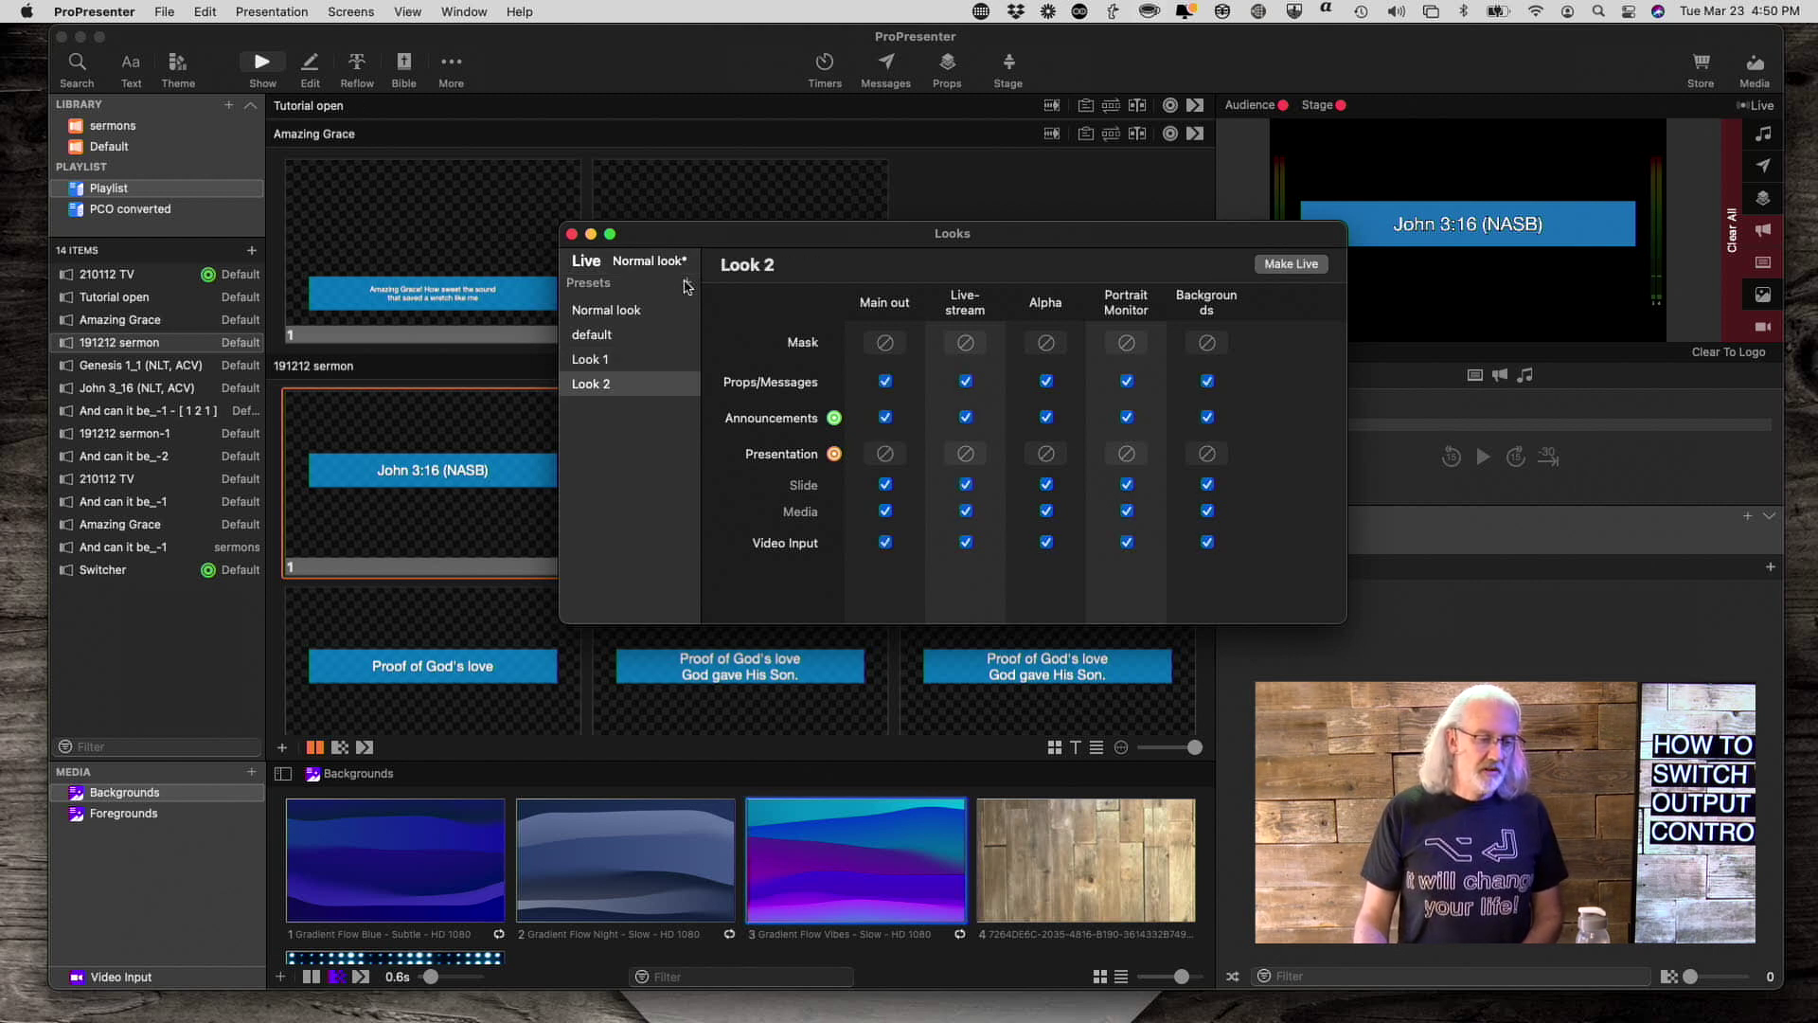
Rename Look 1 to 'Worship'
left_click(602, 362)
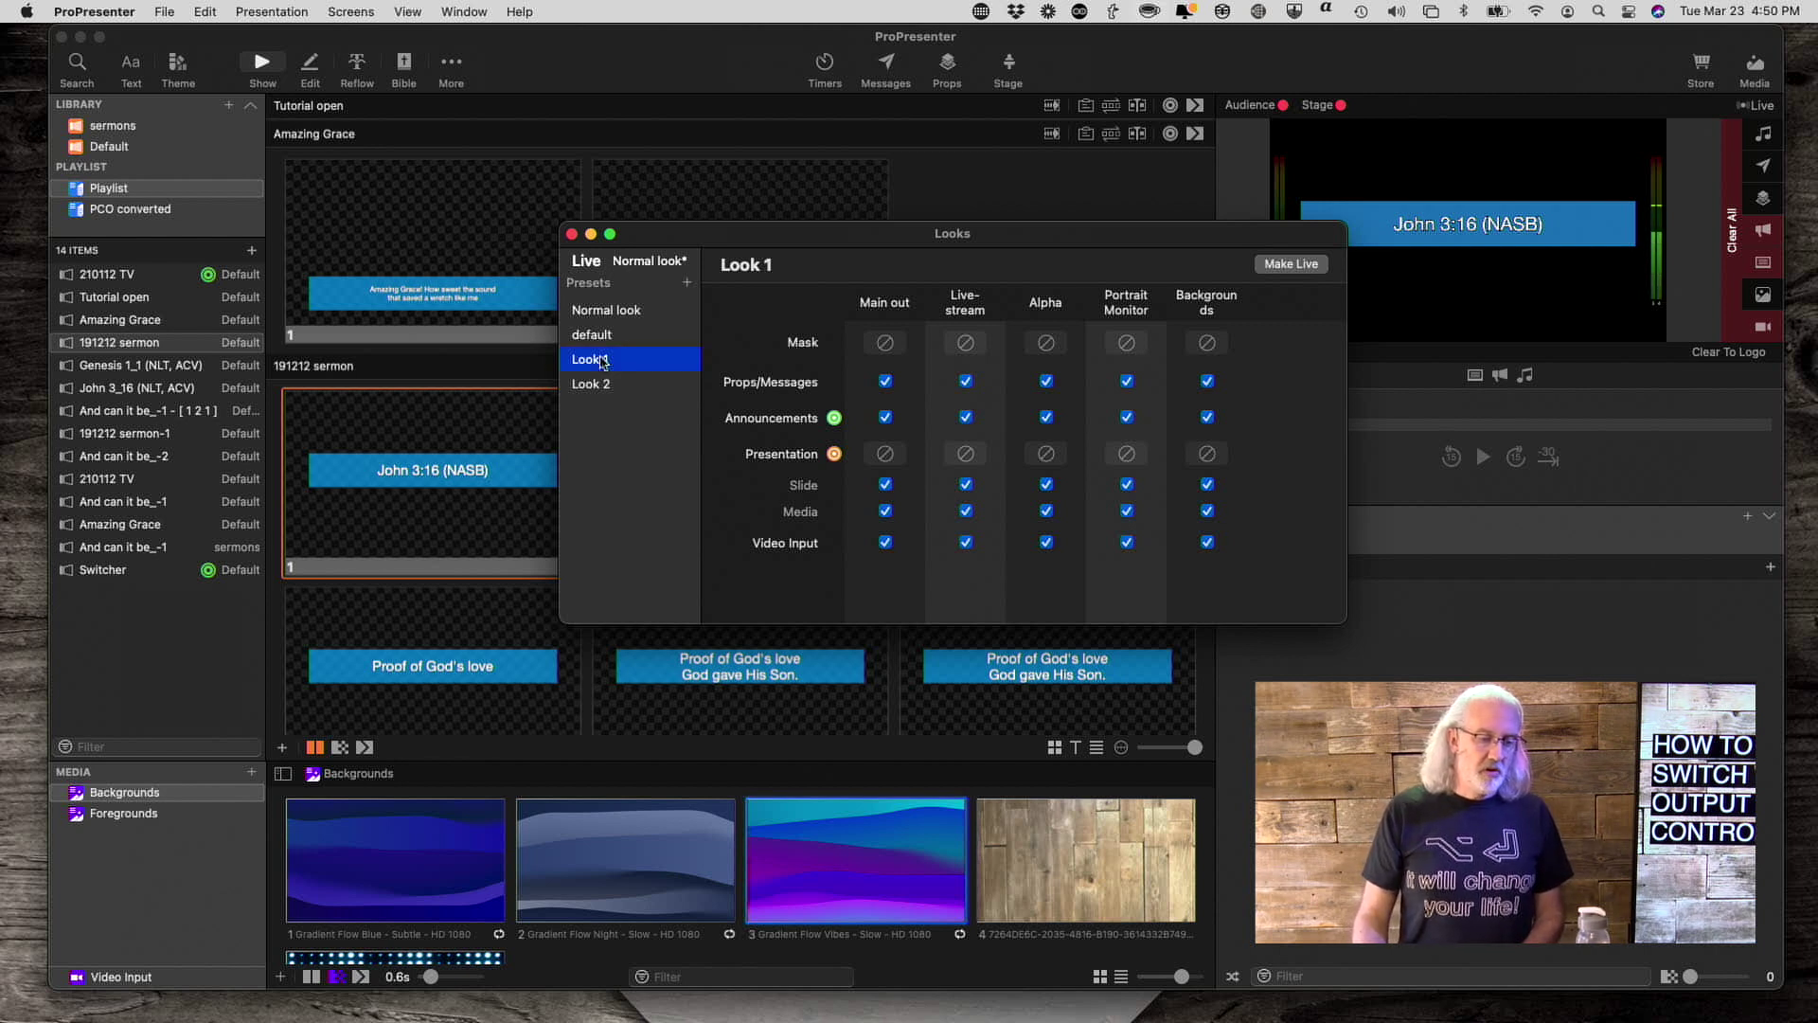
double_click(602, 362)
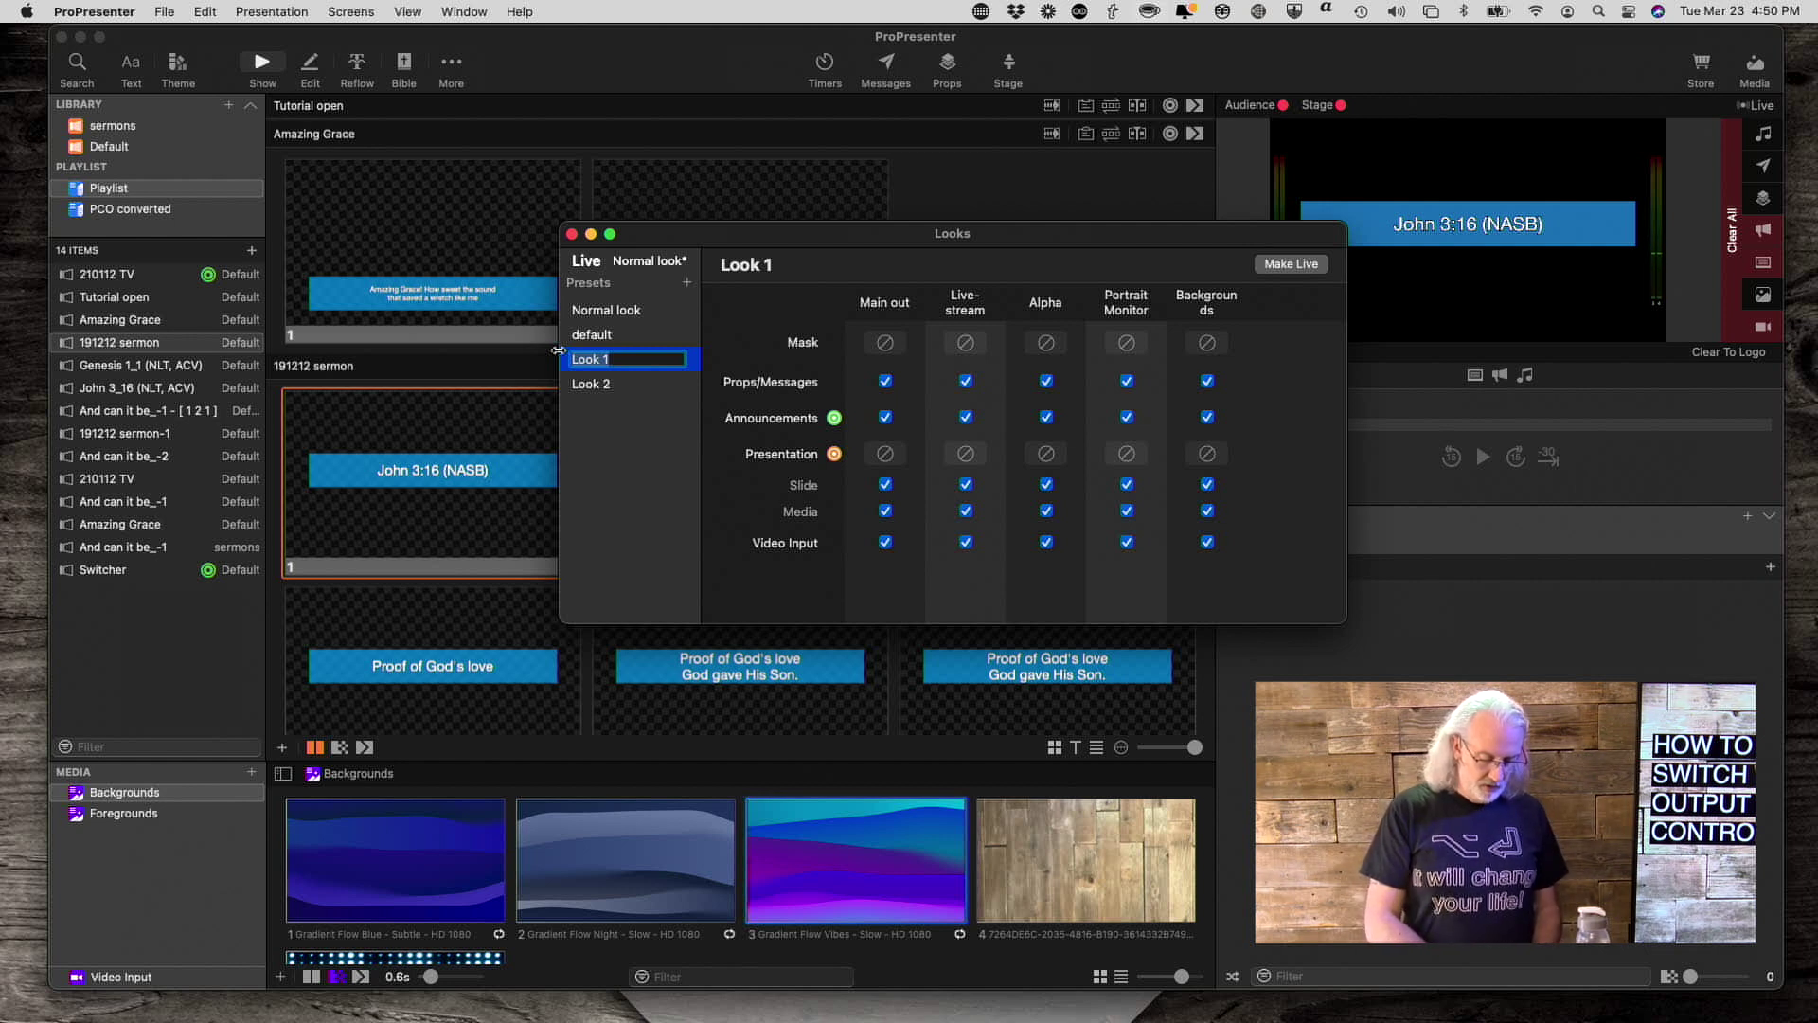
type("Worship")
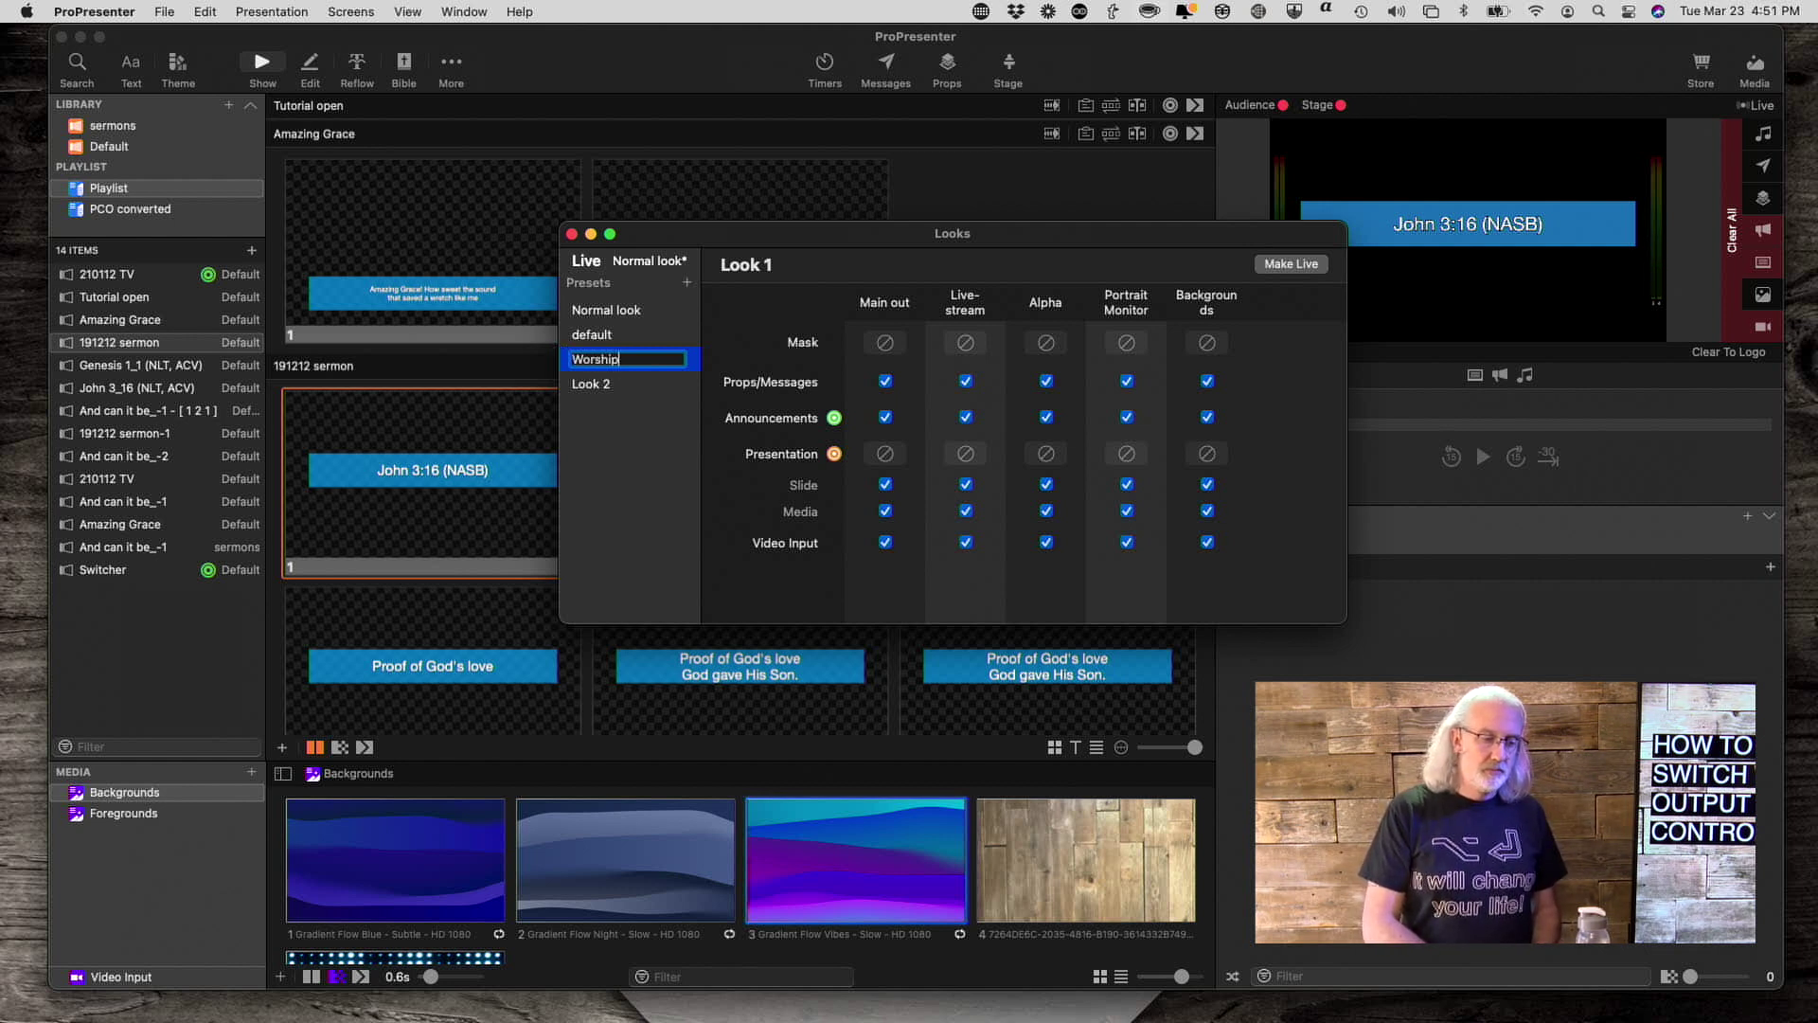
key("Return")
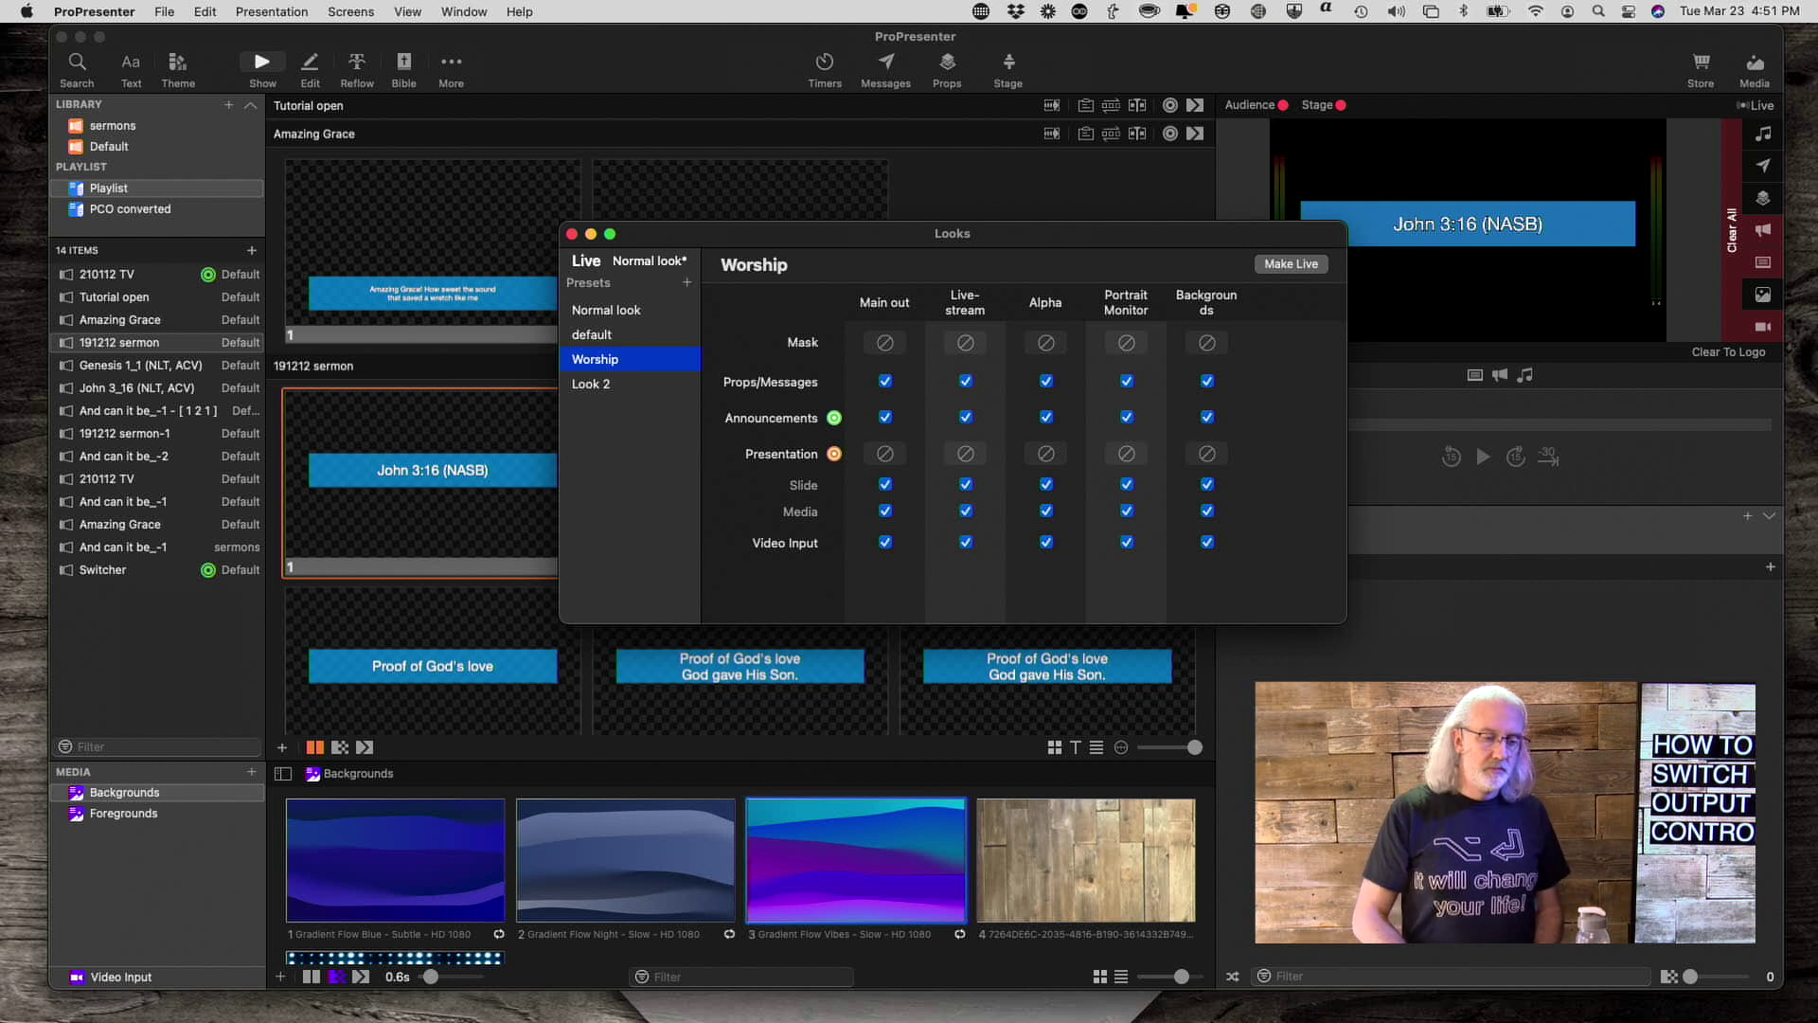
Rename Look 2 to 'Message'
left_click(602, 383)
left_click(604, 382)
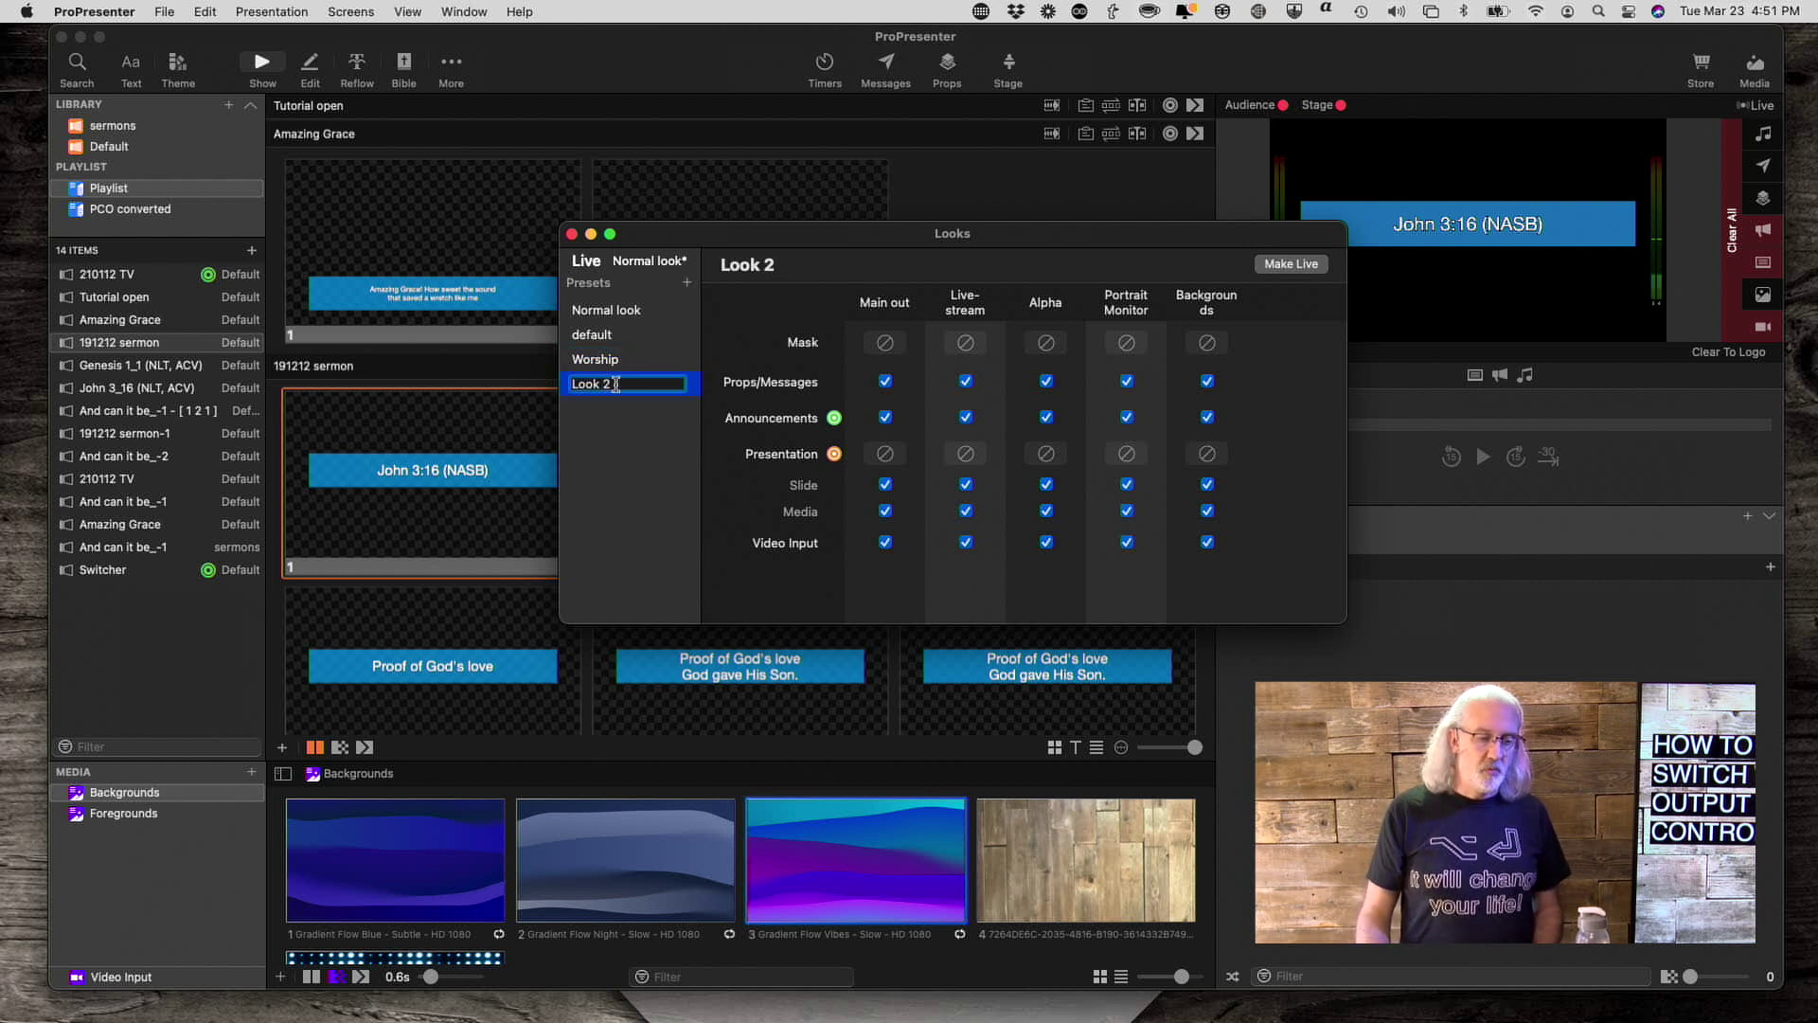
key("super+a")
type("M")
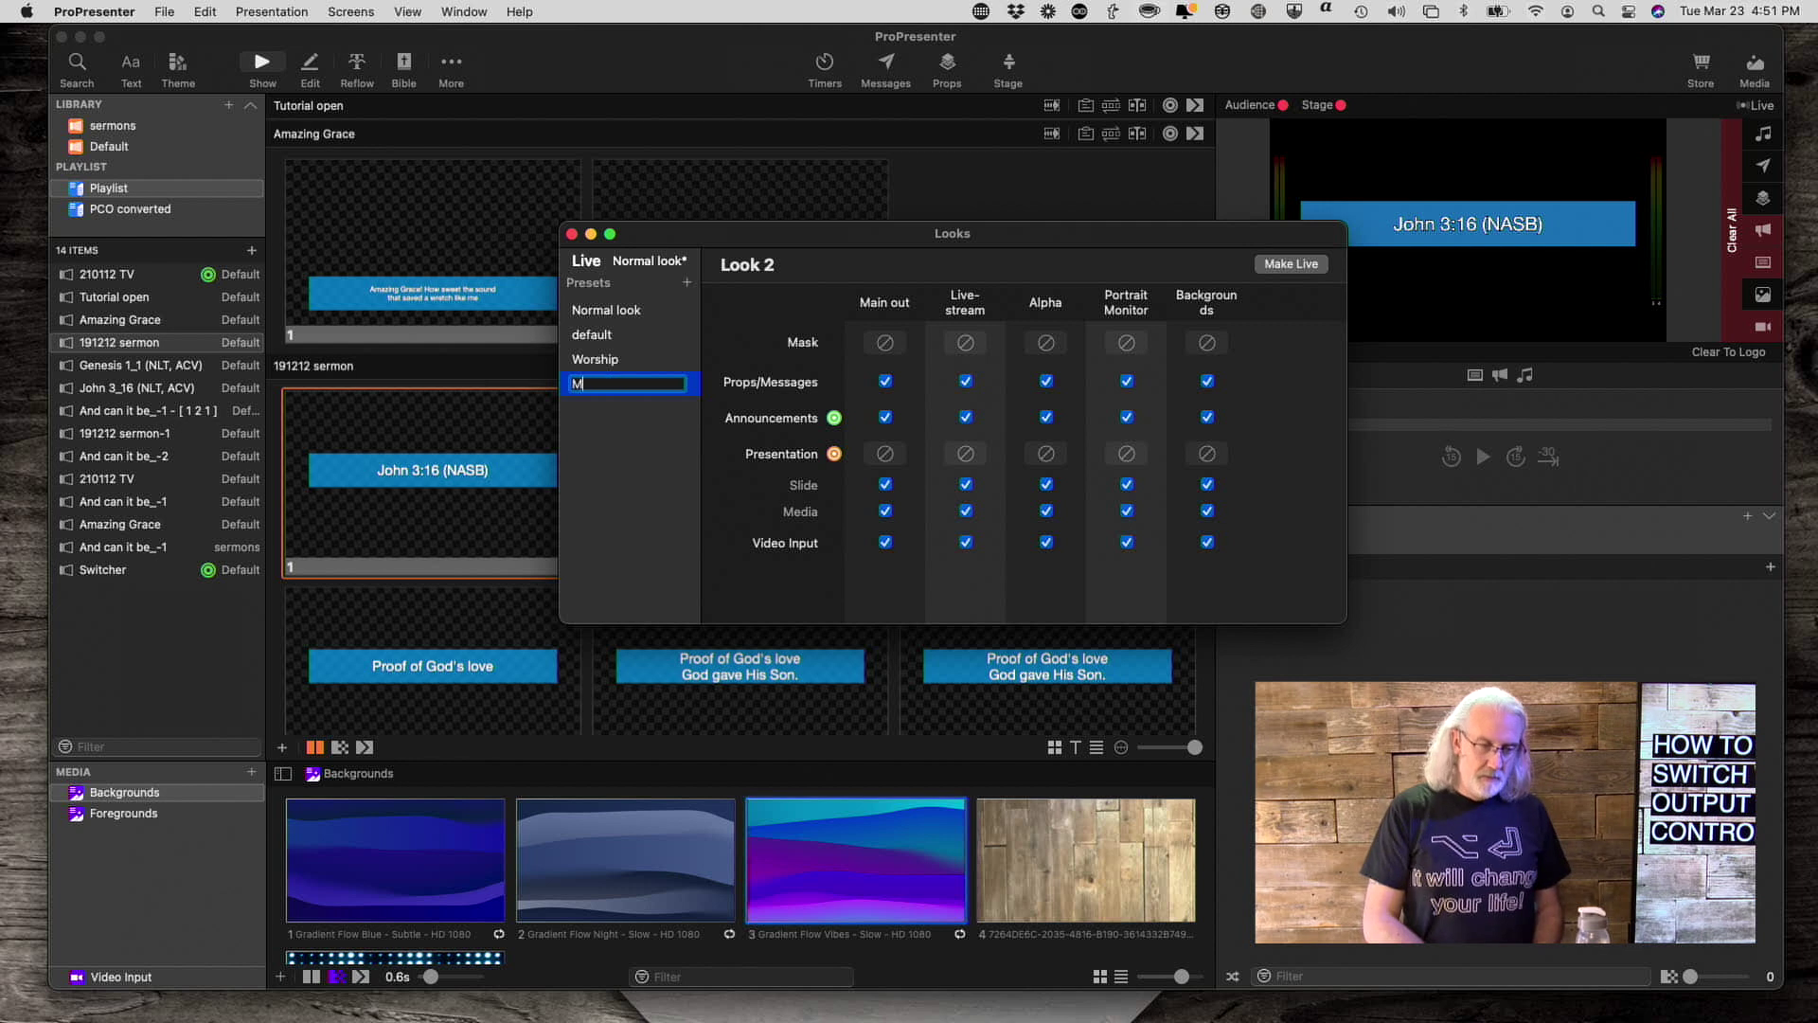
type("essage")
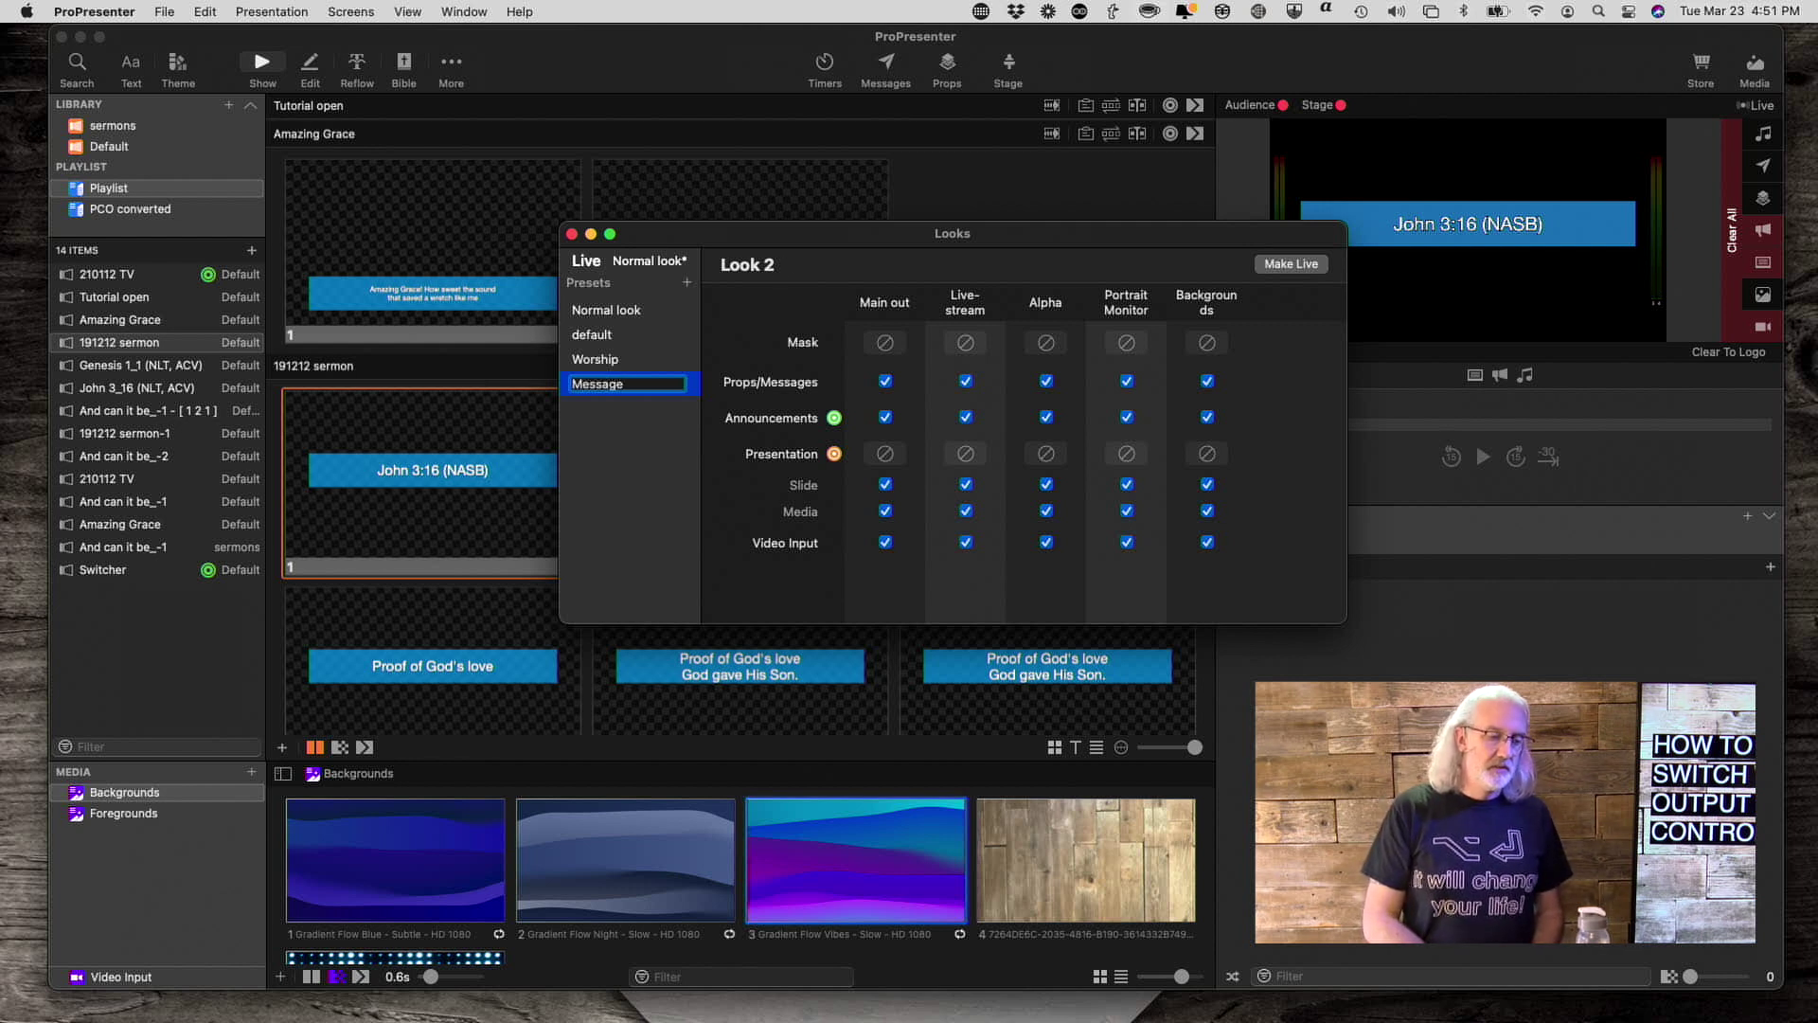
key("Return")
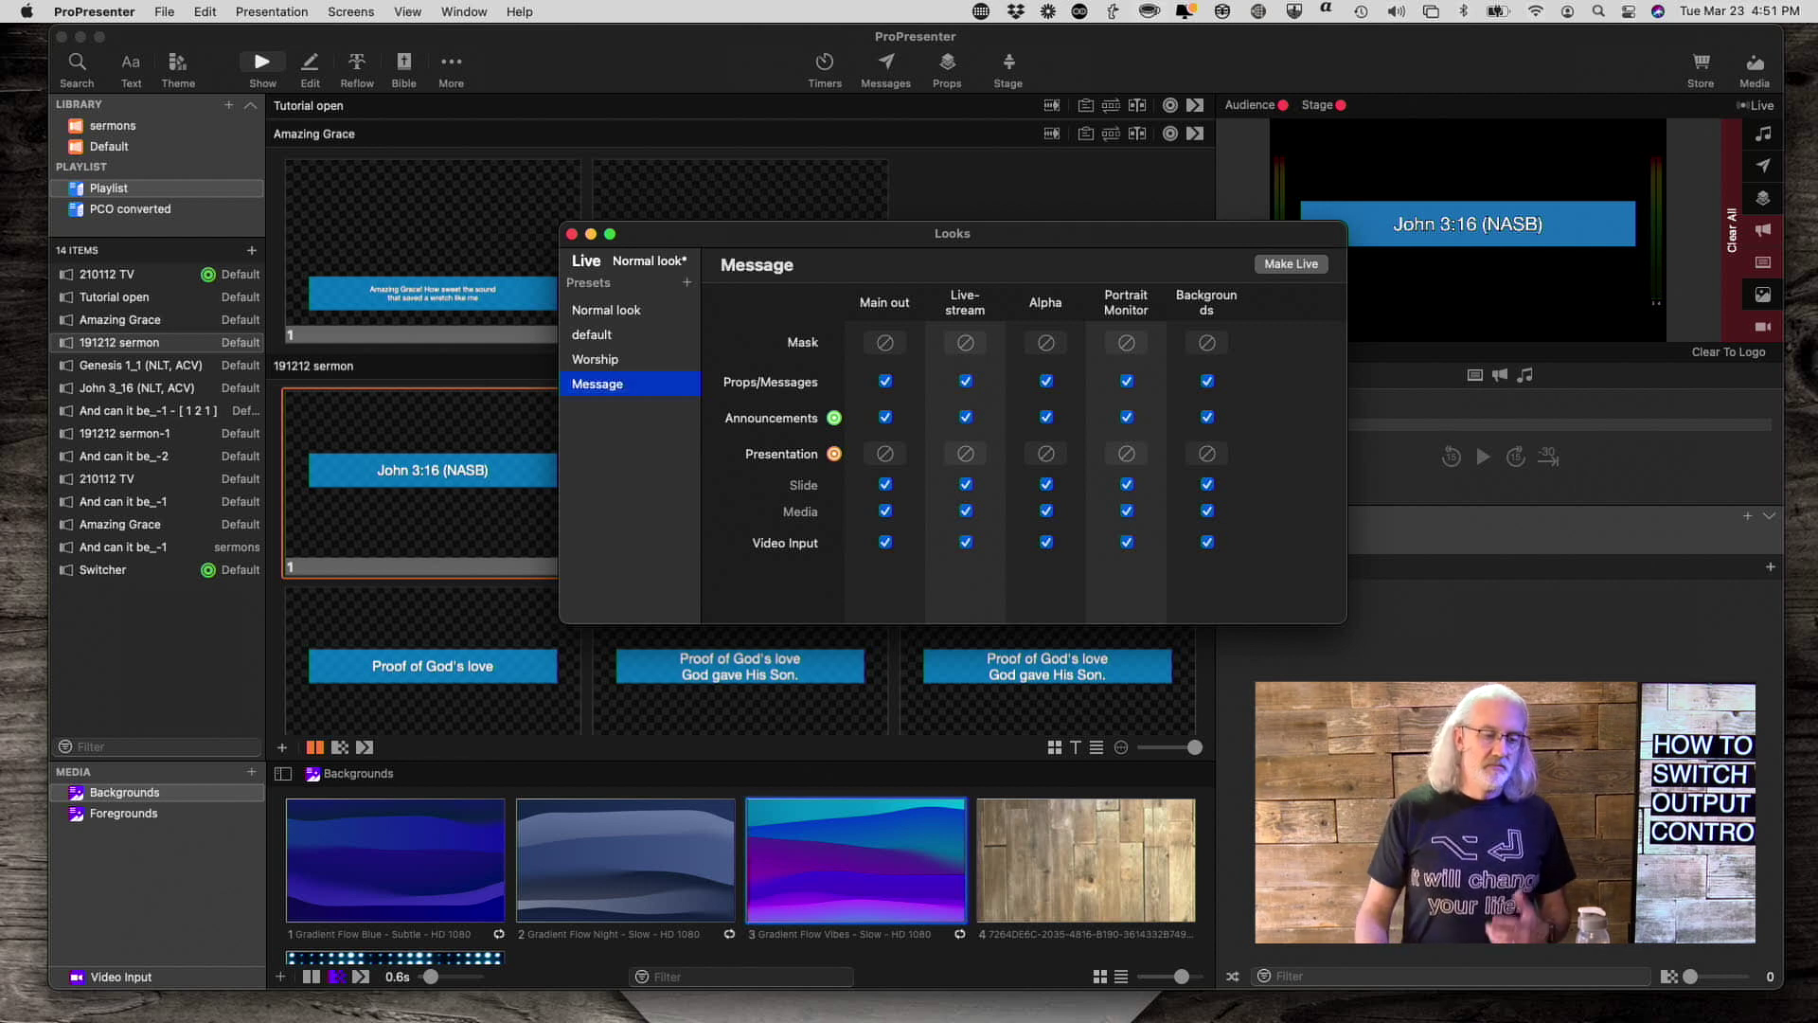
Toggle Main out announcements in Worship and turn them off in the Message look
left_click(602, 362)
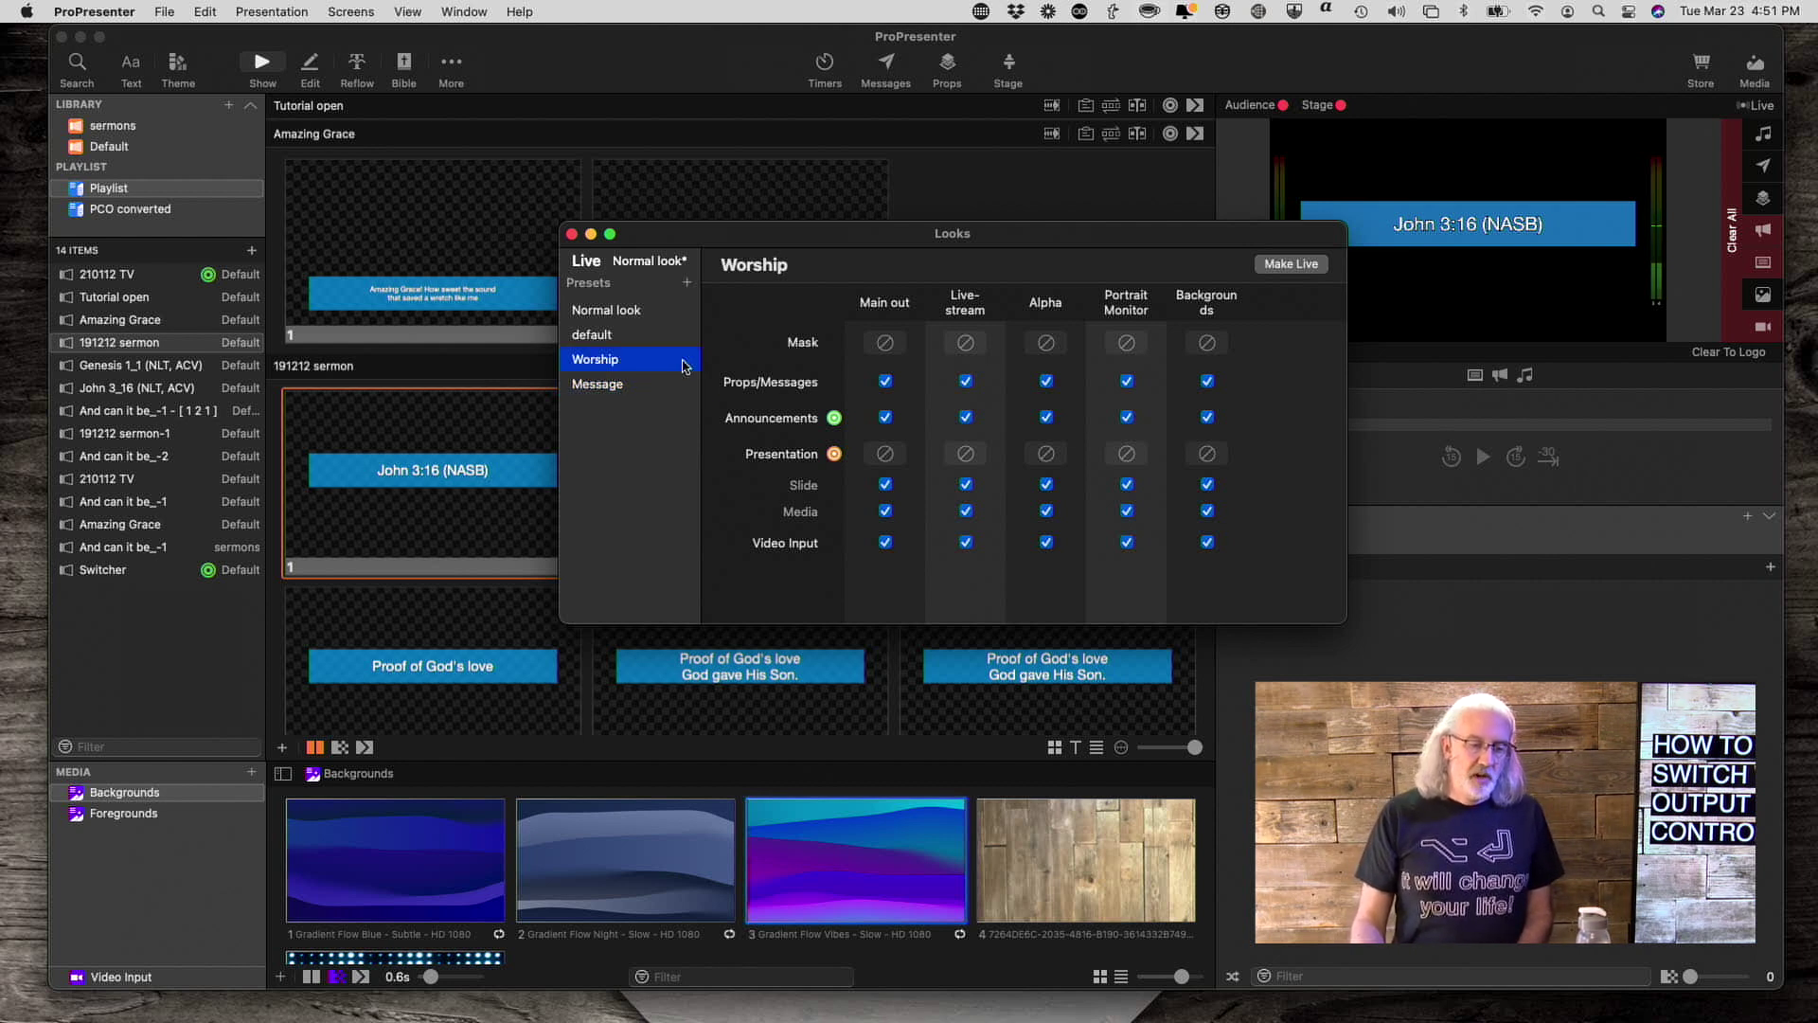
left_click(885, 418)
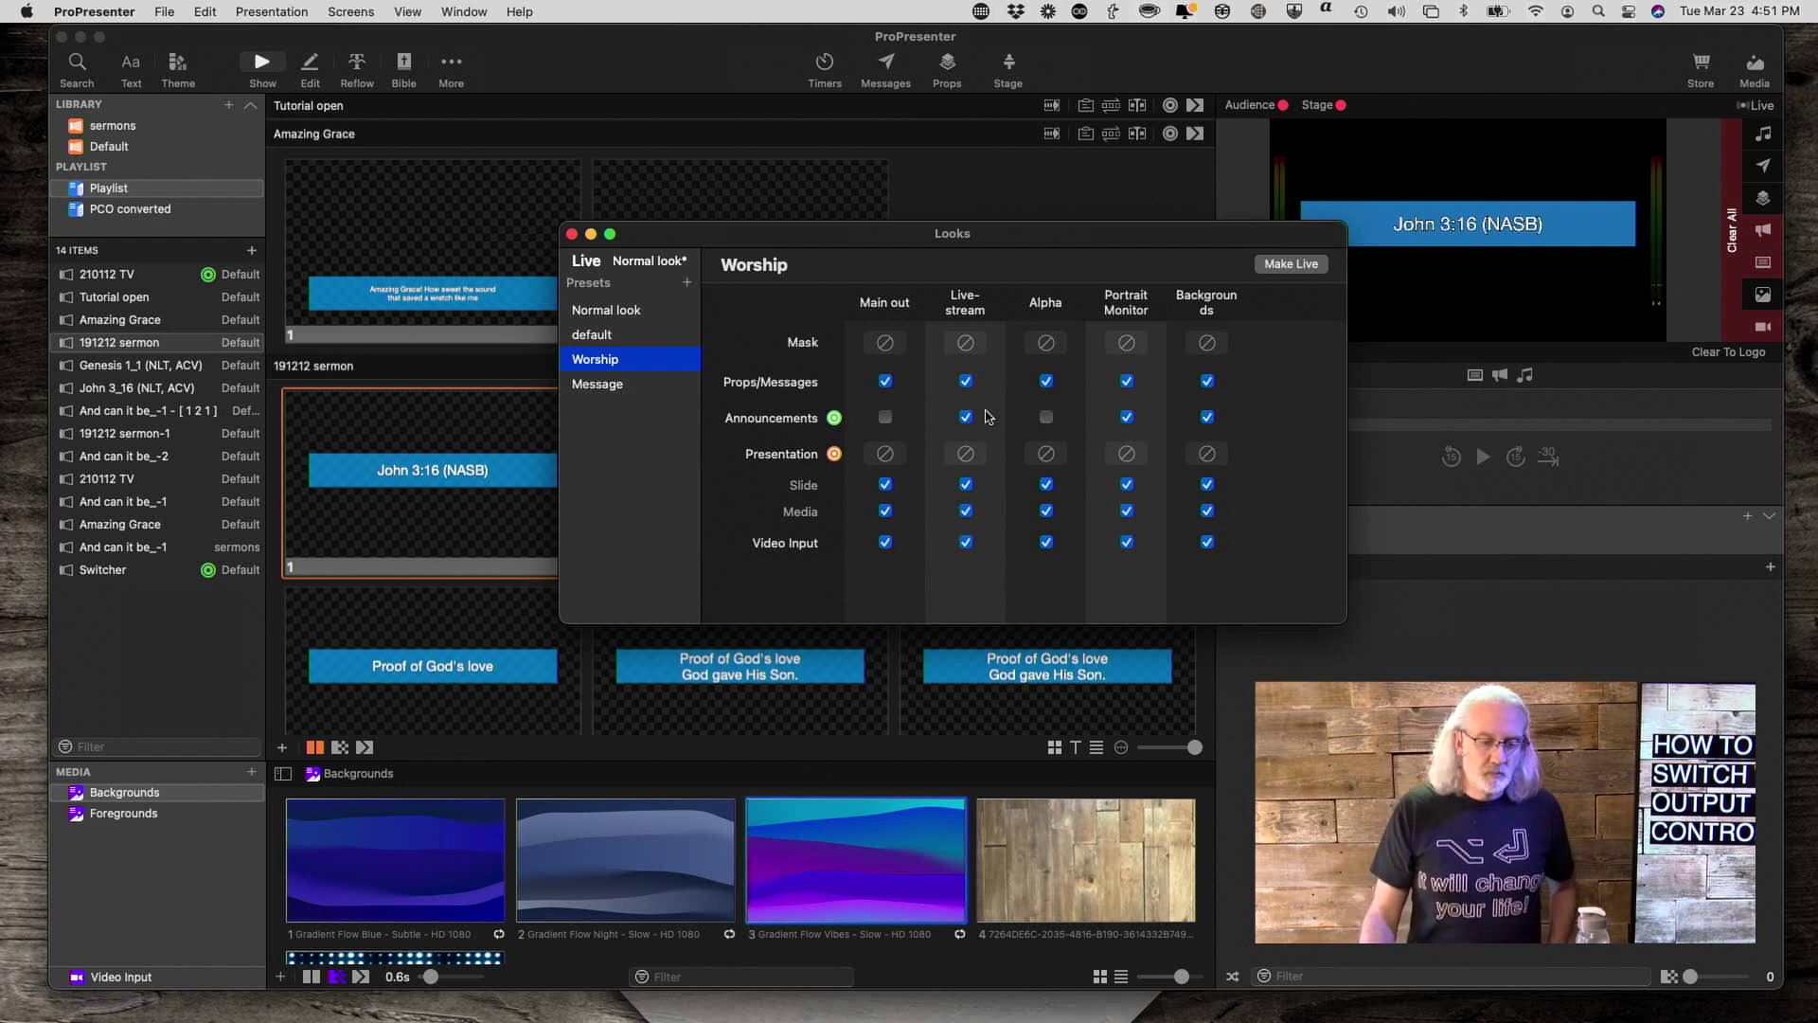
left_click(611, 385)
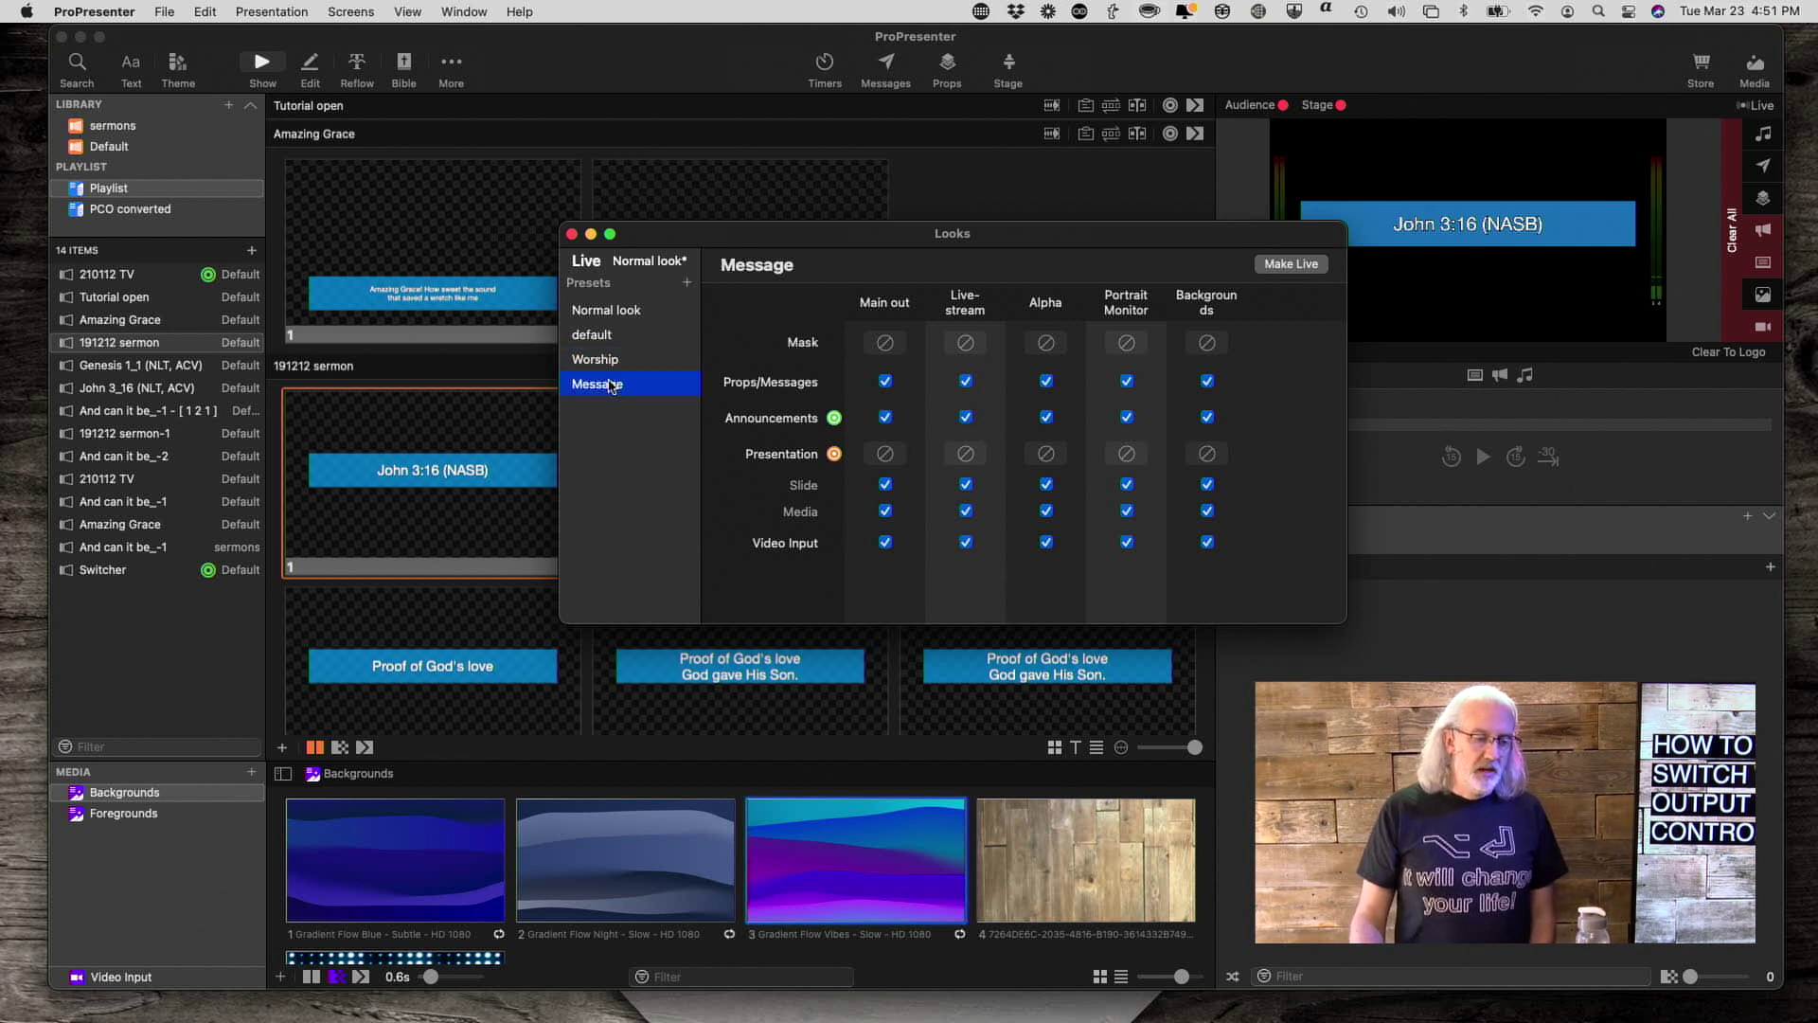
left_click(886, 418)
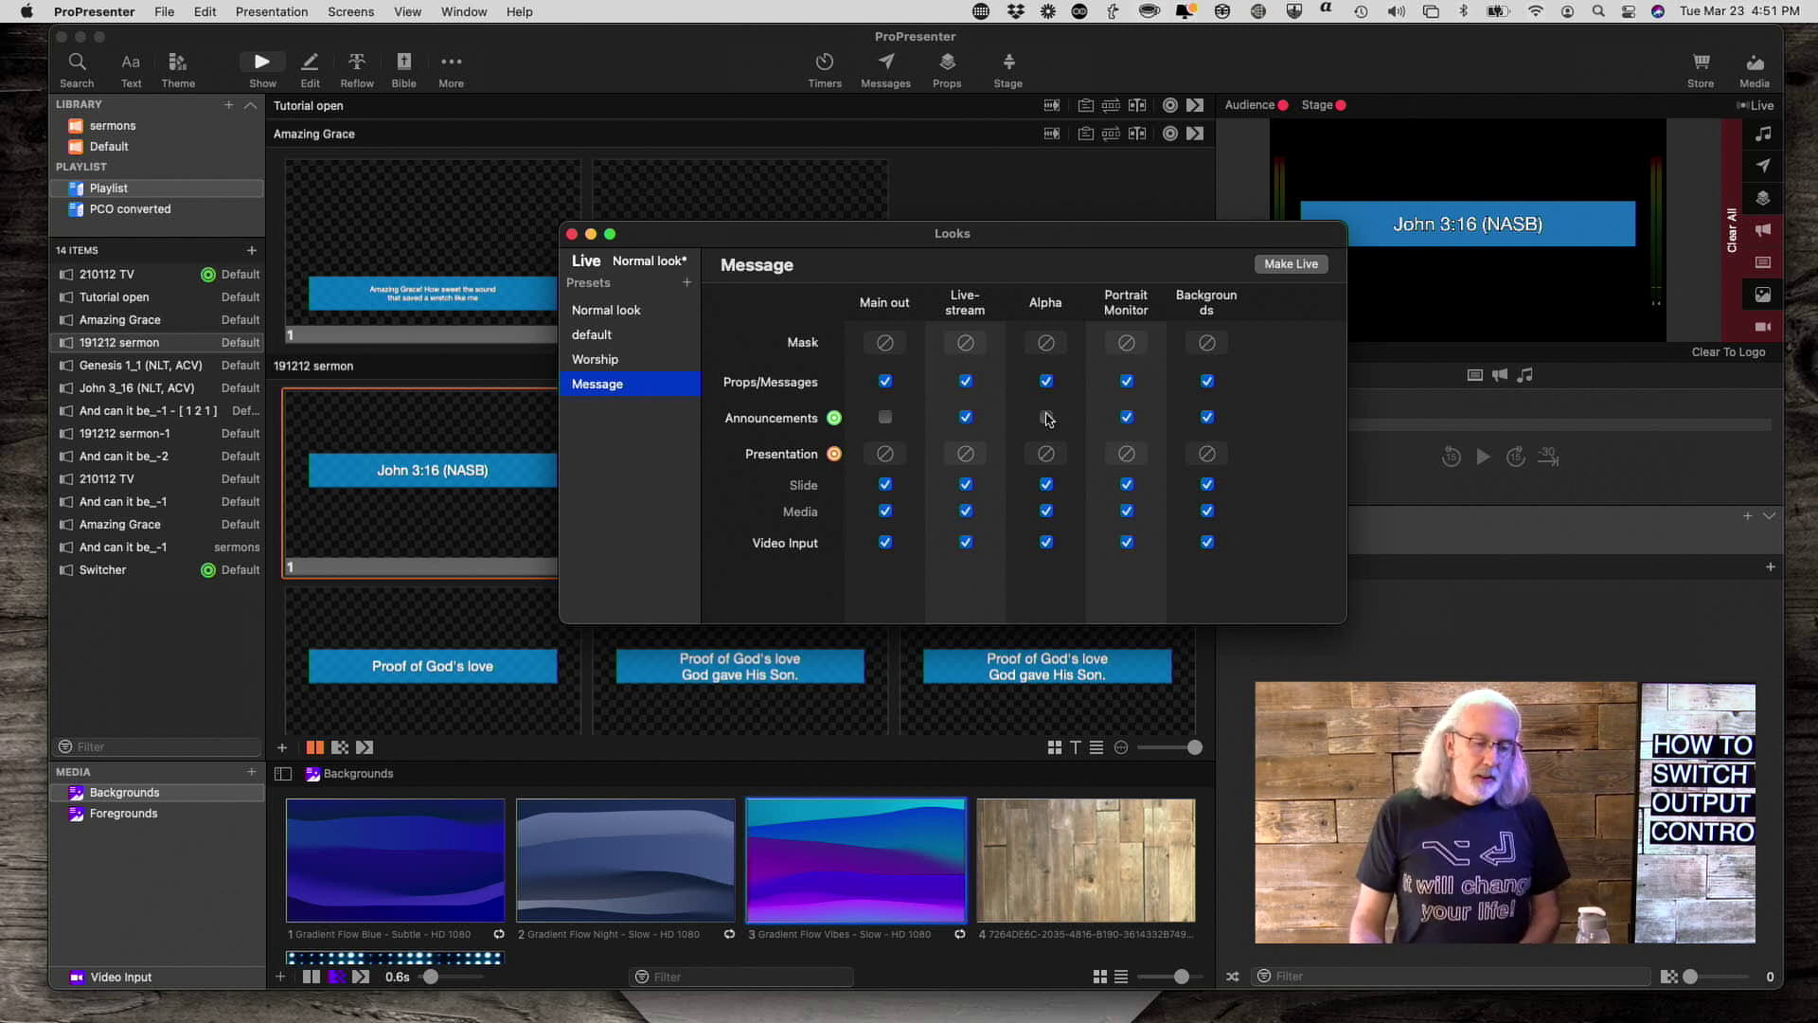
Set Worship's Main out presentation theme to Lower third new > 1 and close Looks
left_click(637, 361)
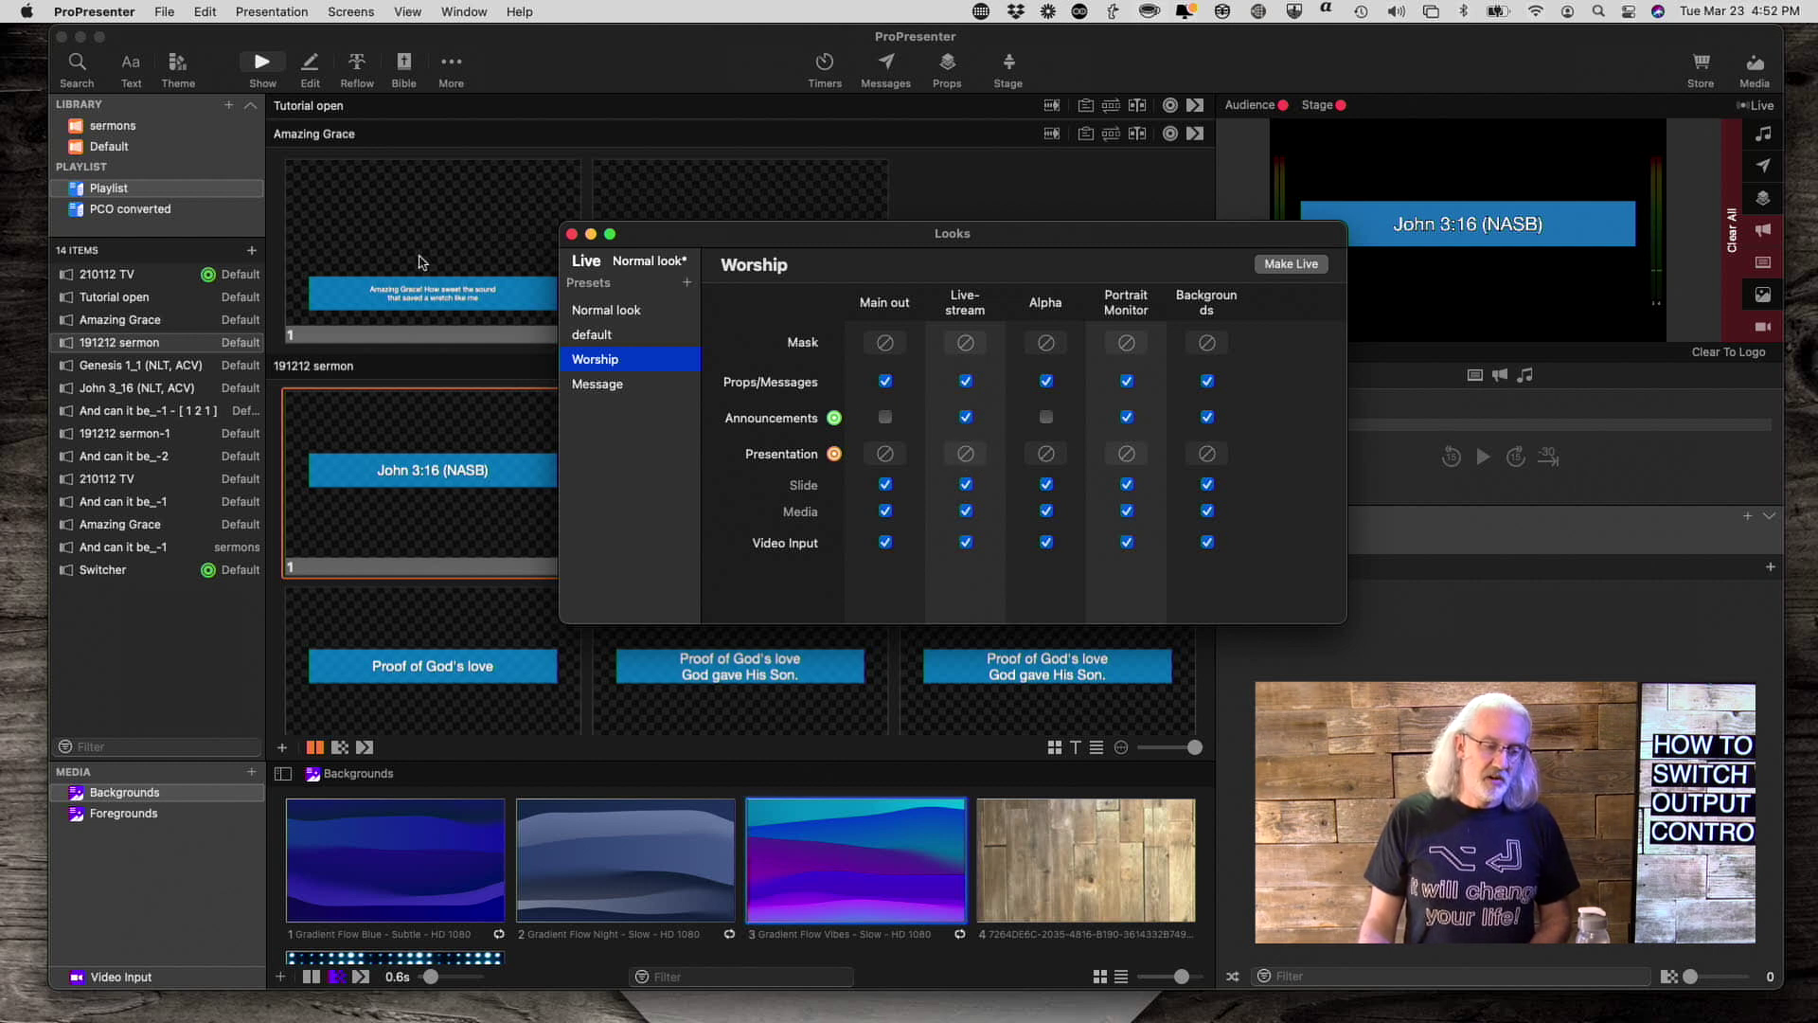
left_click(885, 456)
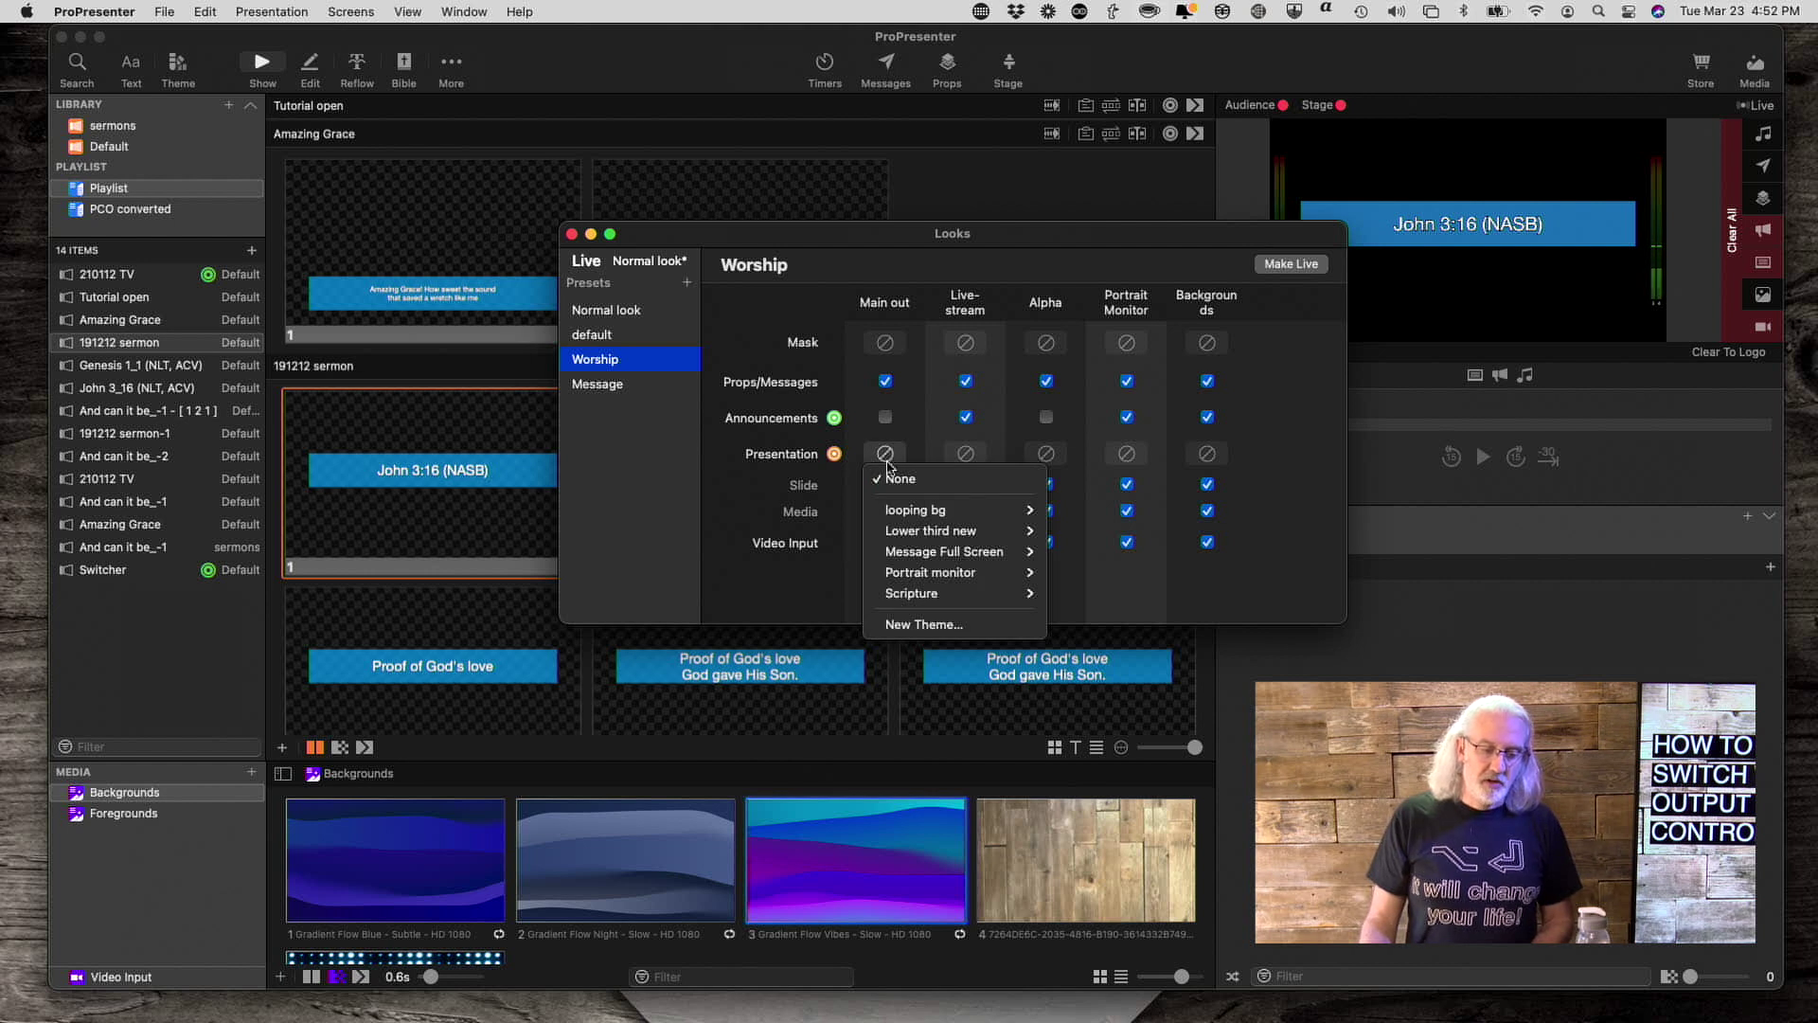
mouse_move(891, 511)
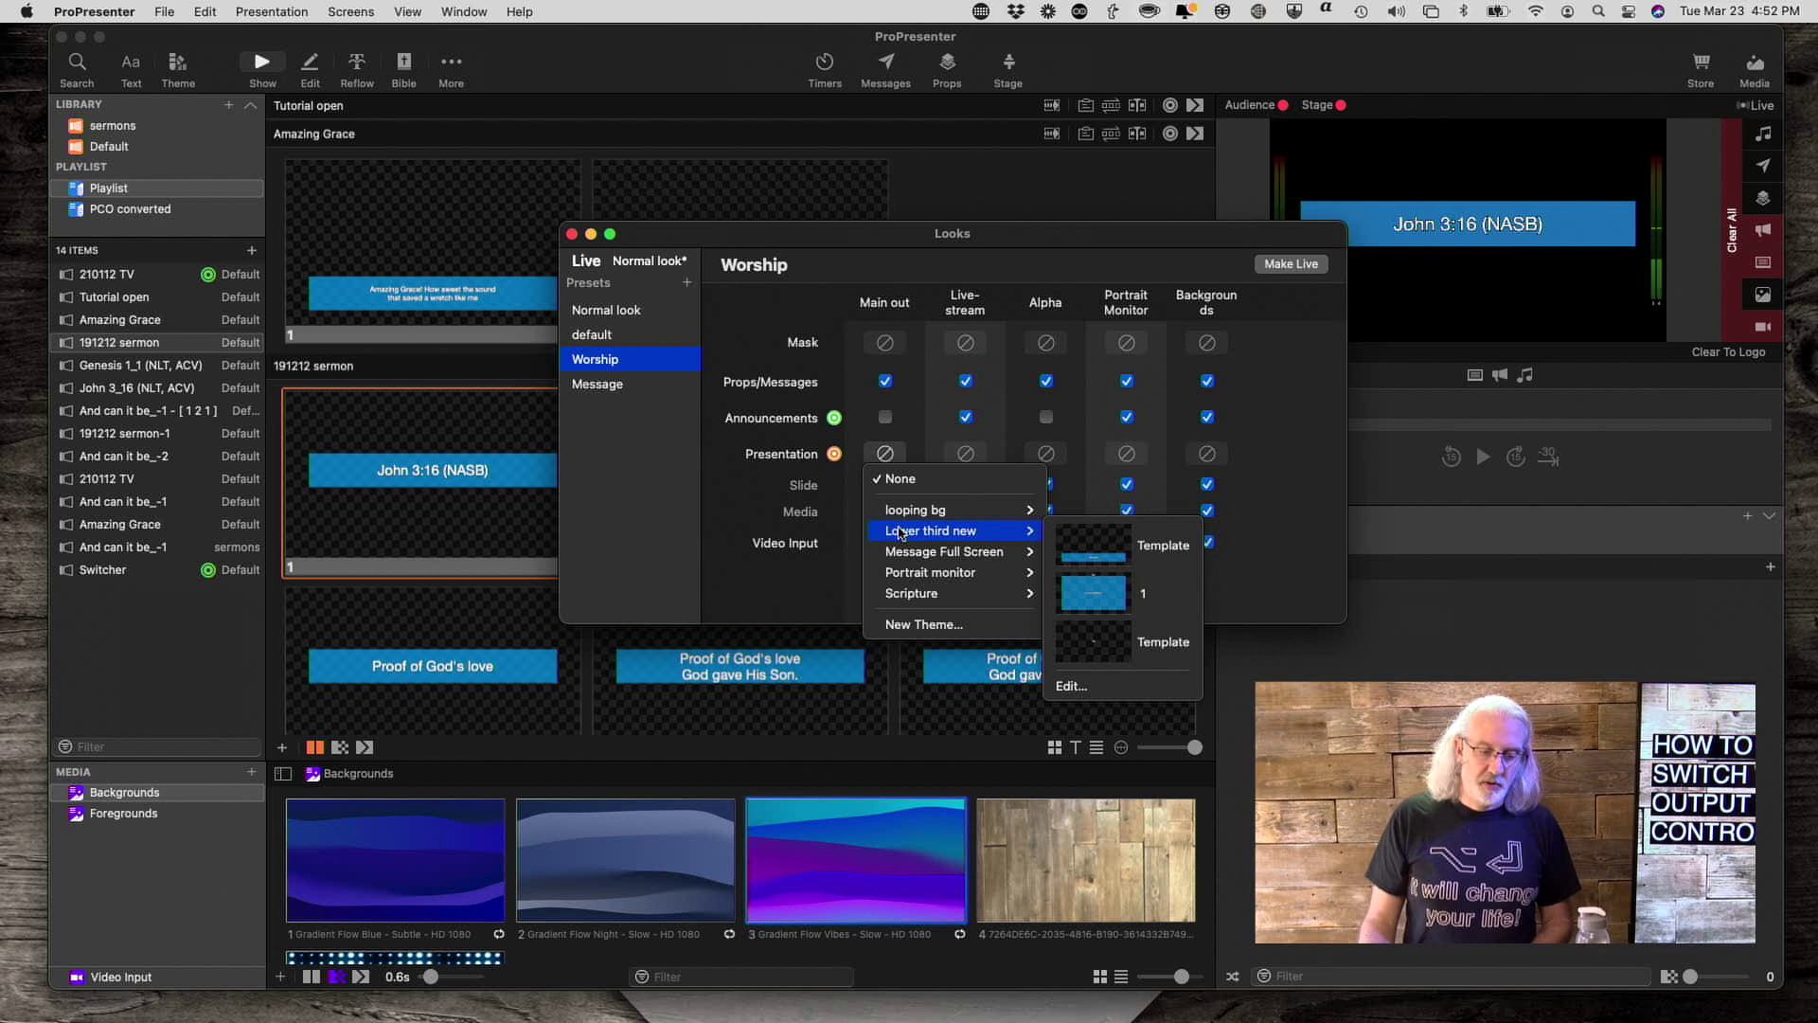
left_click(1098, 588)
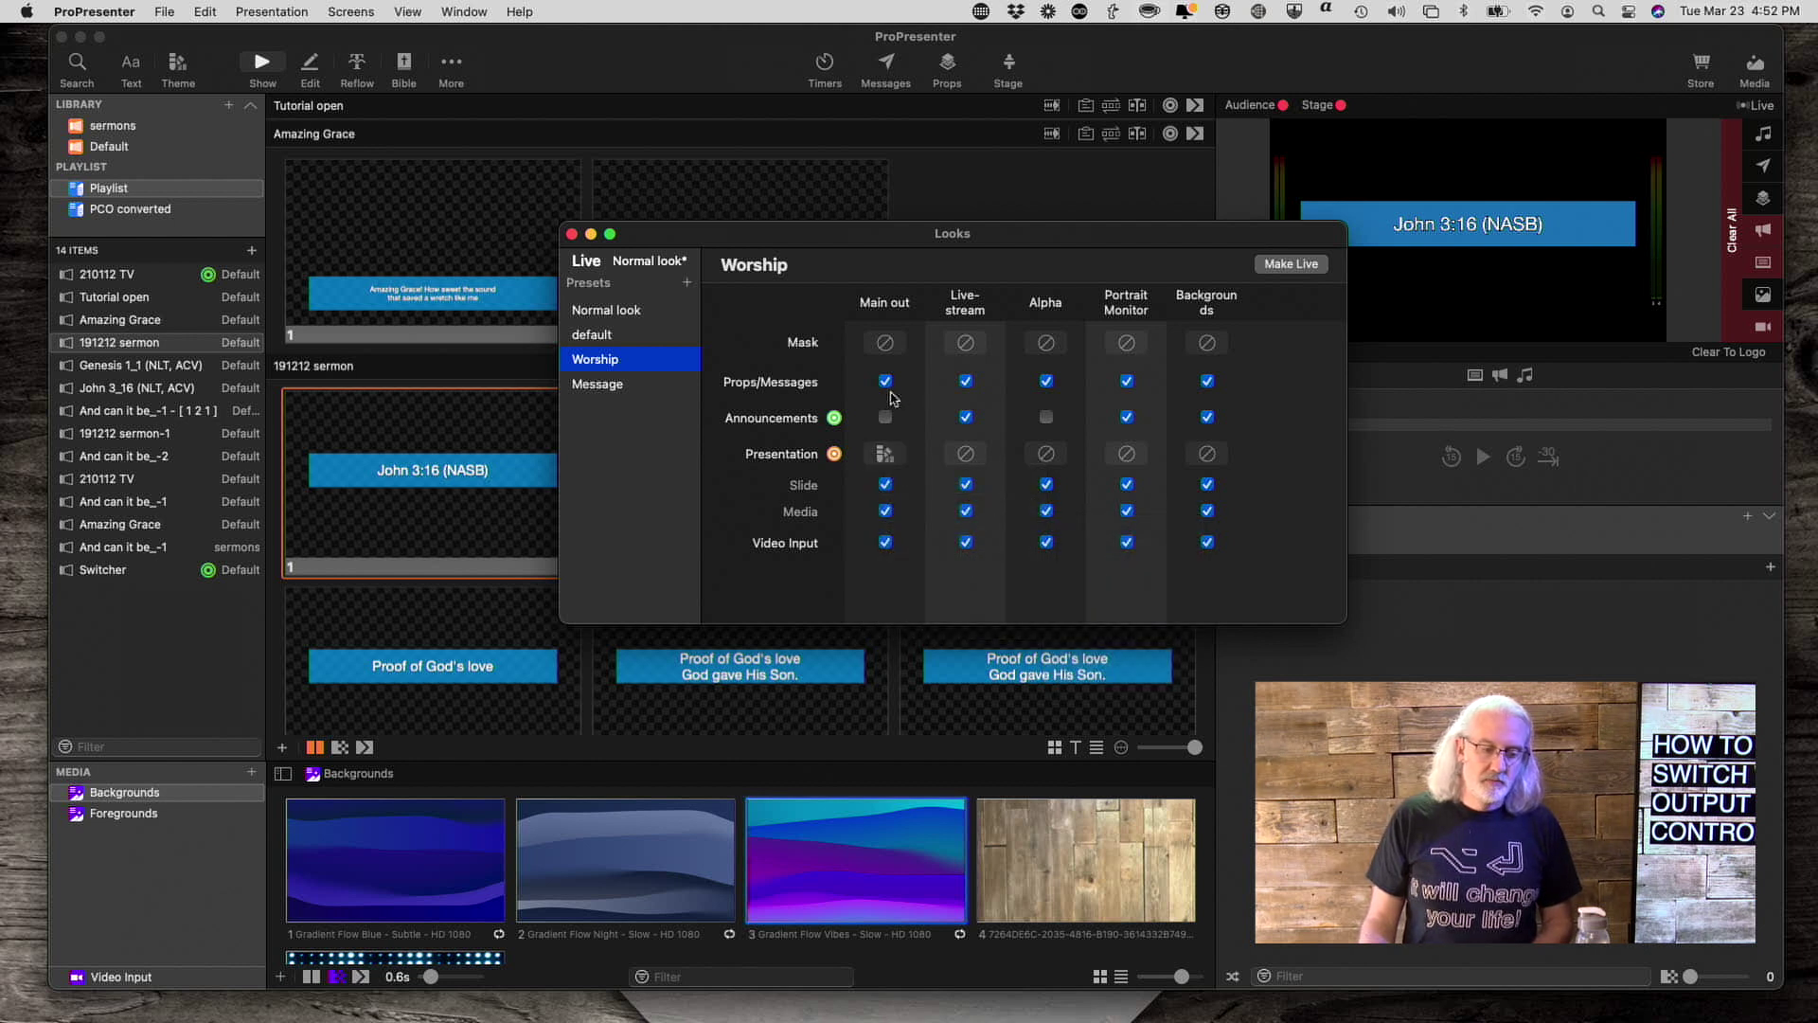
left_click(572, 235)
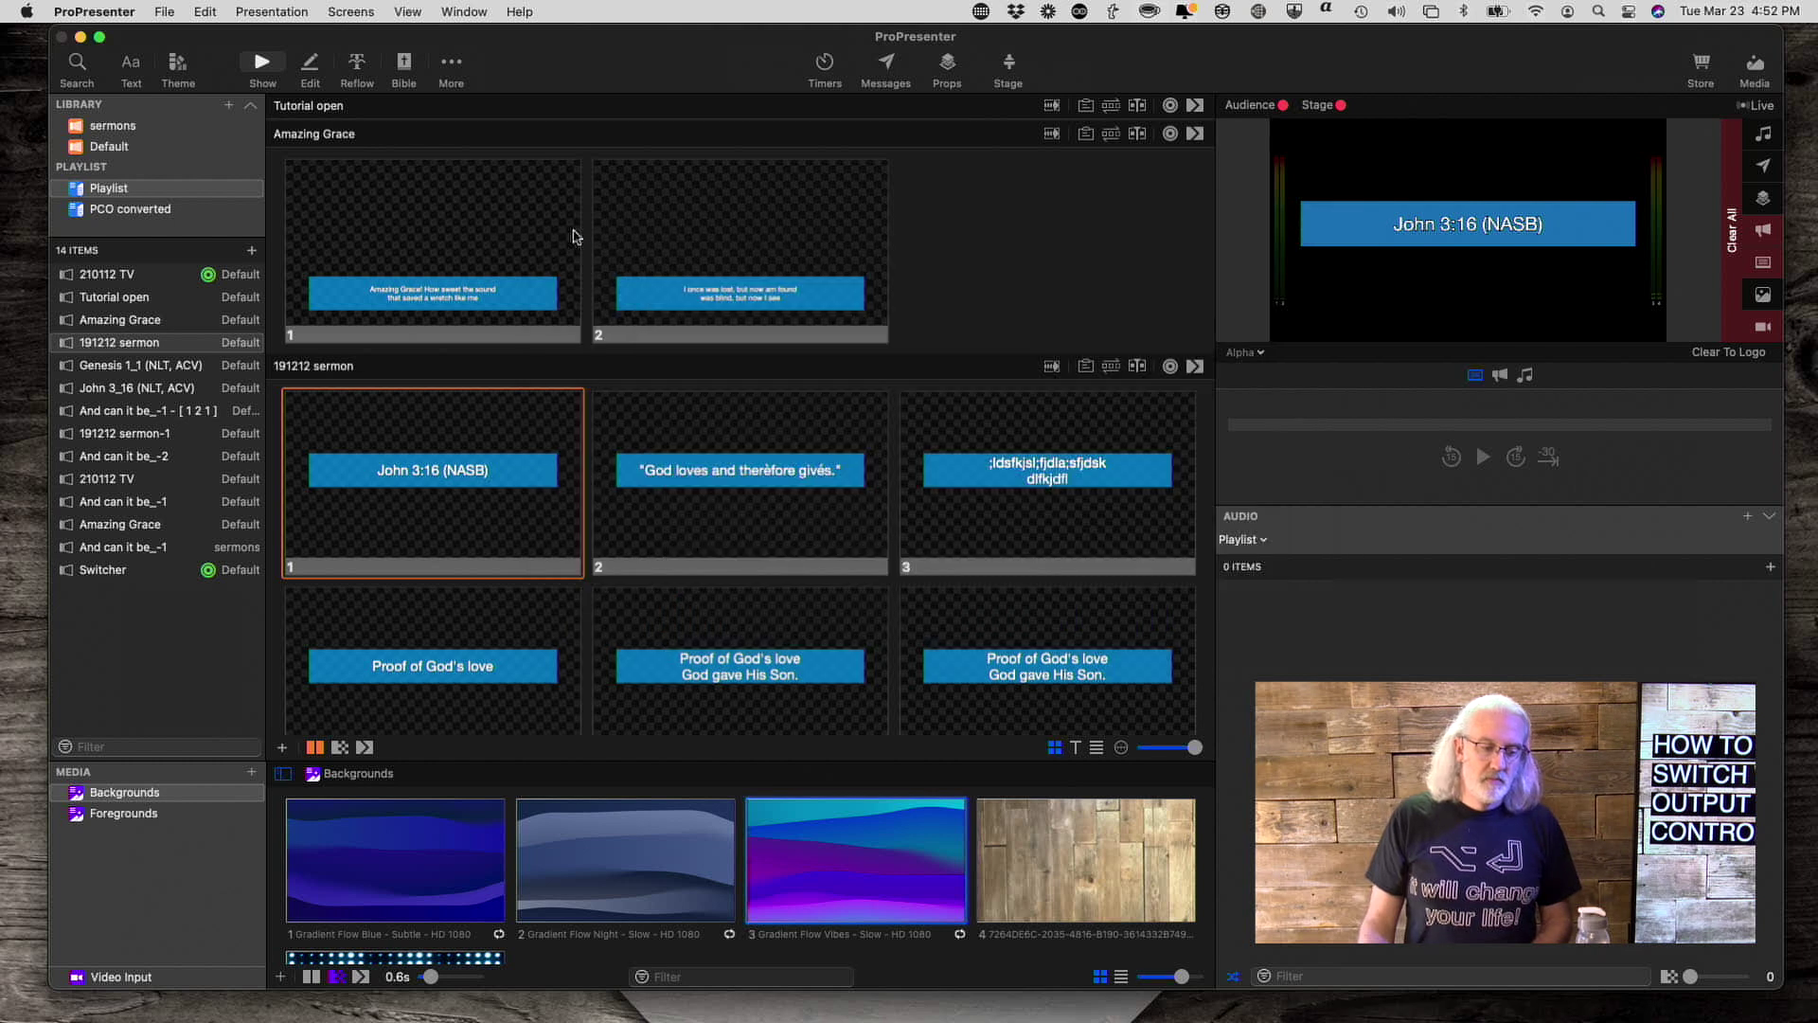
Put Amazing Grace slide 1 live and preview it on Main out
left_click(431, 213)
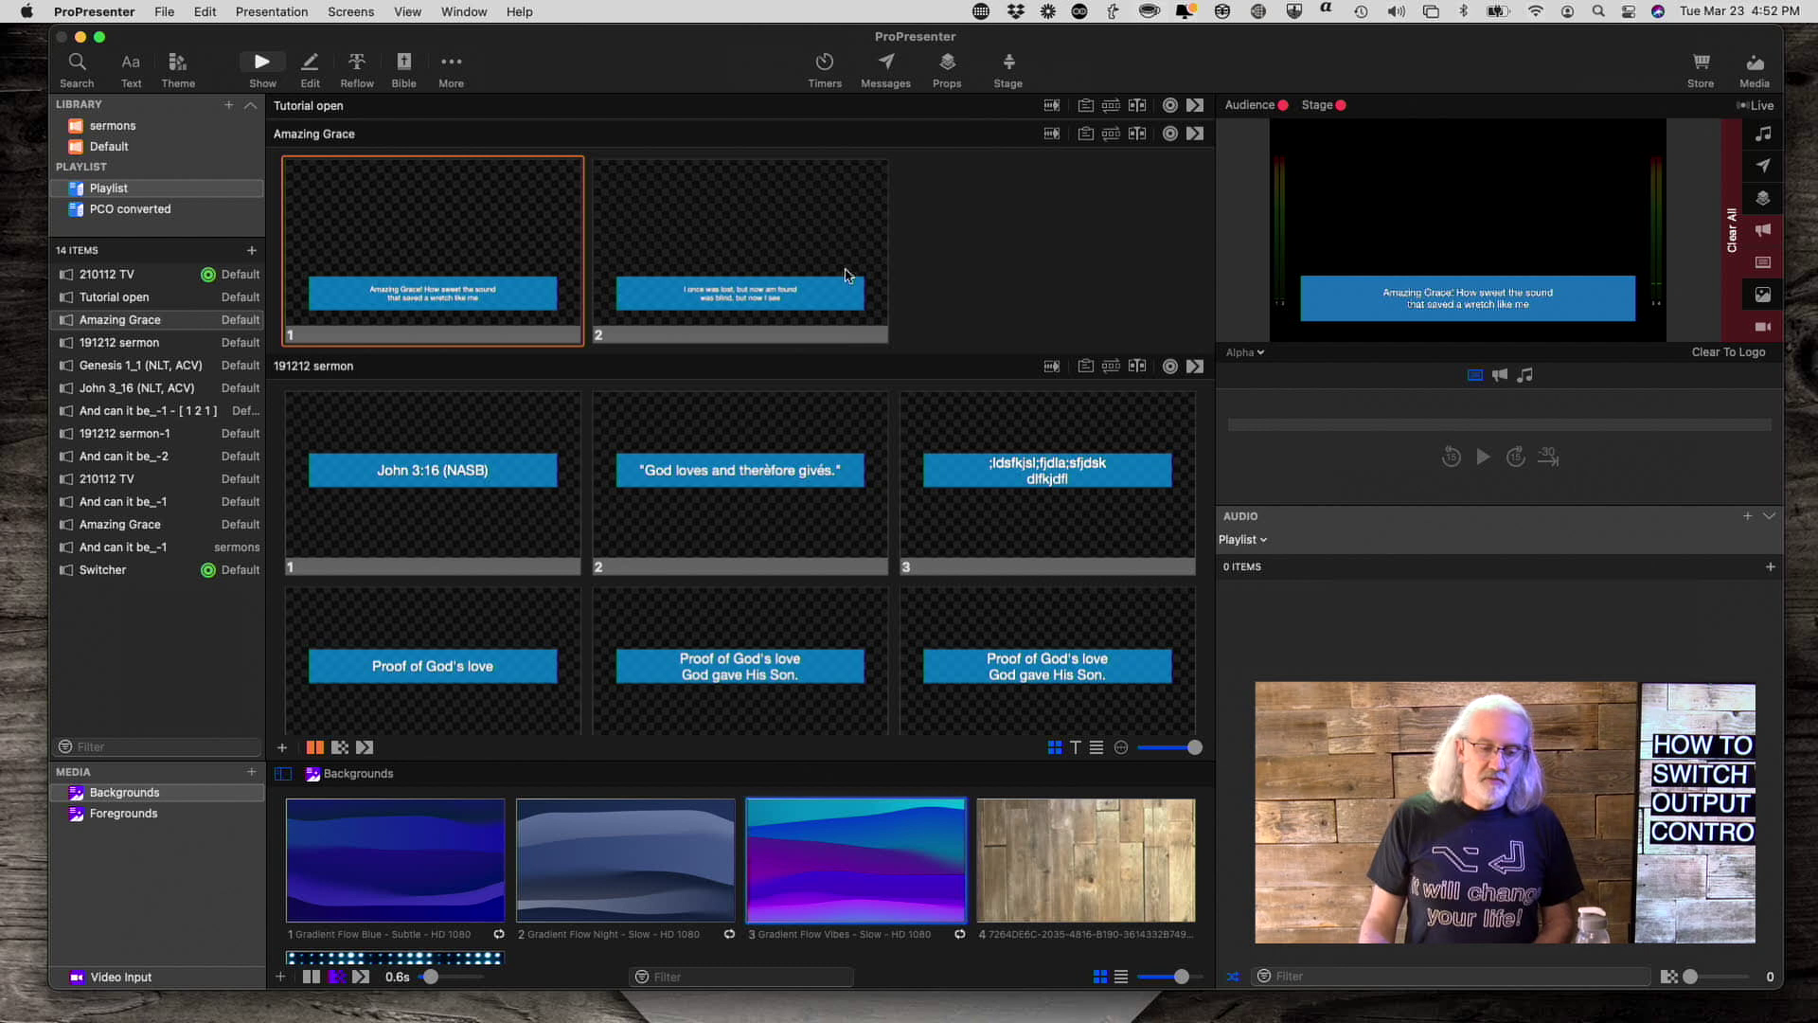
left_click(1259, 355)
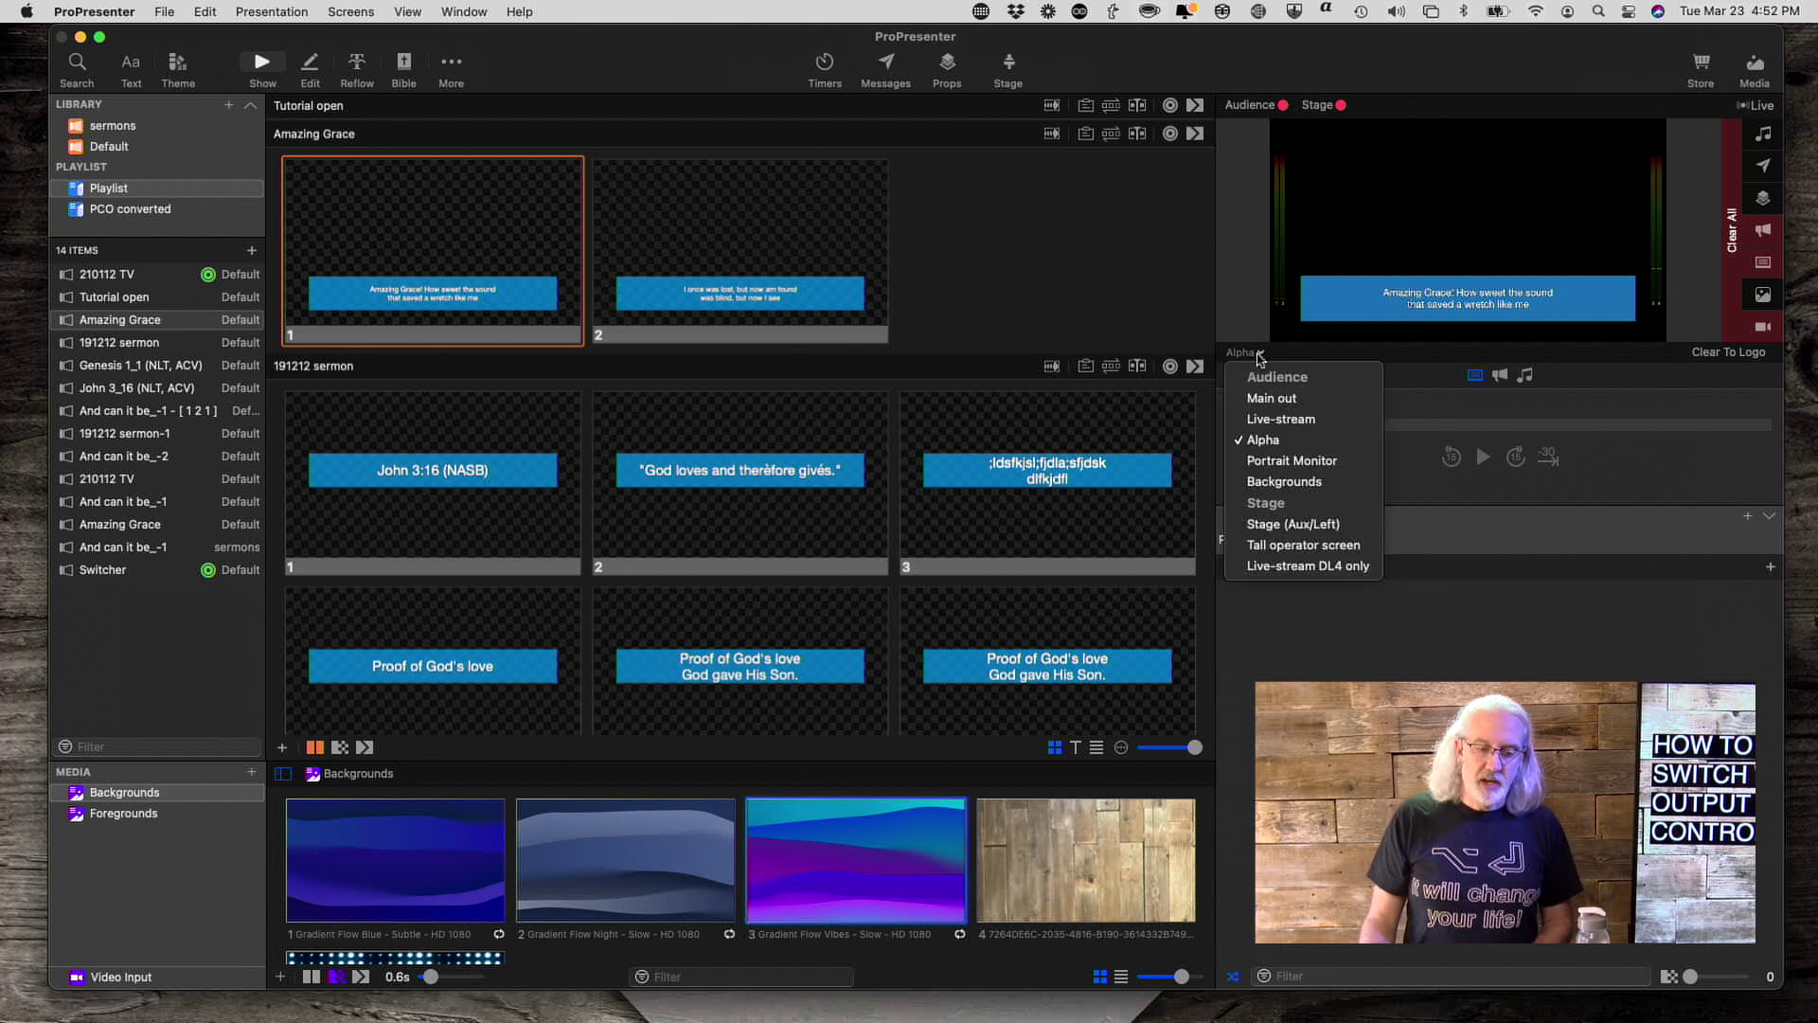
left_click(1266, 397)
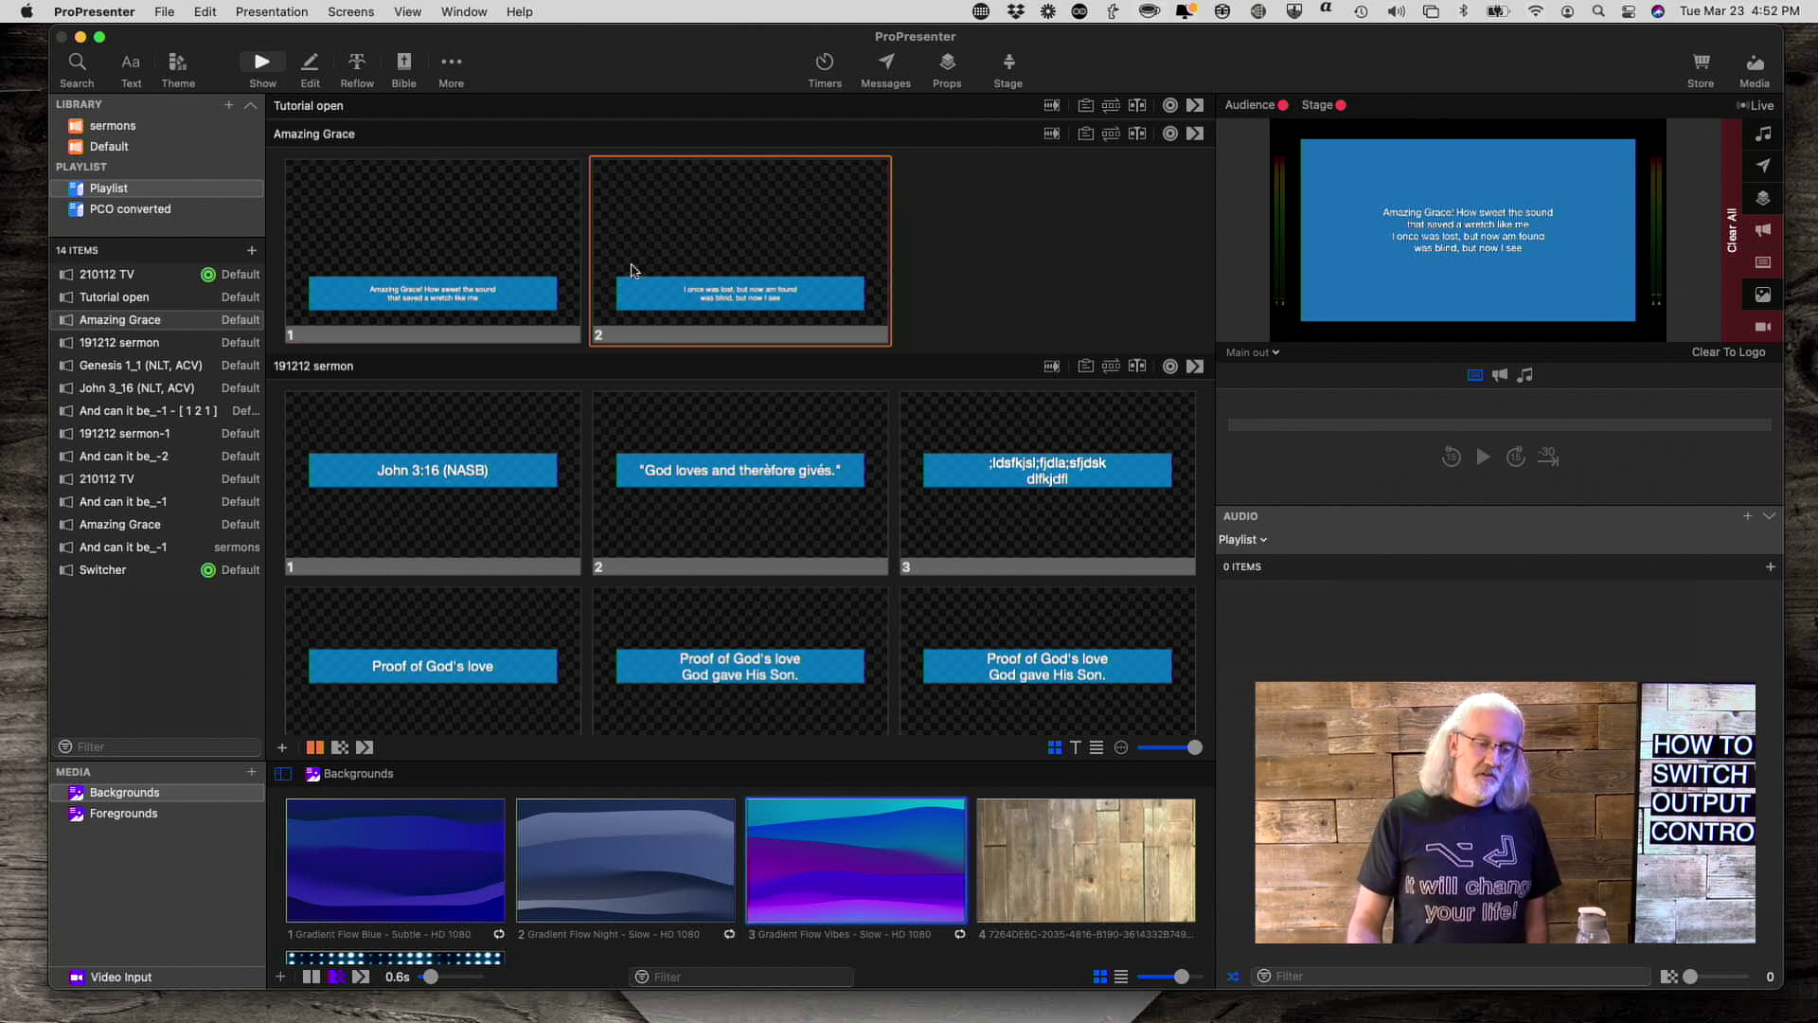
Put slide 2 live, switch the preview to Alpha, and cycle slides 1 and 2 again
left_click(712, 286)
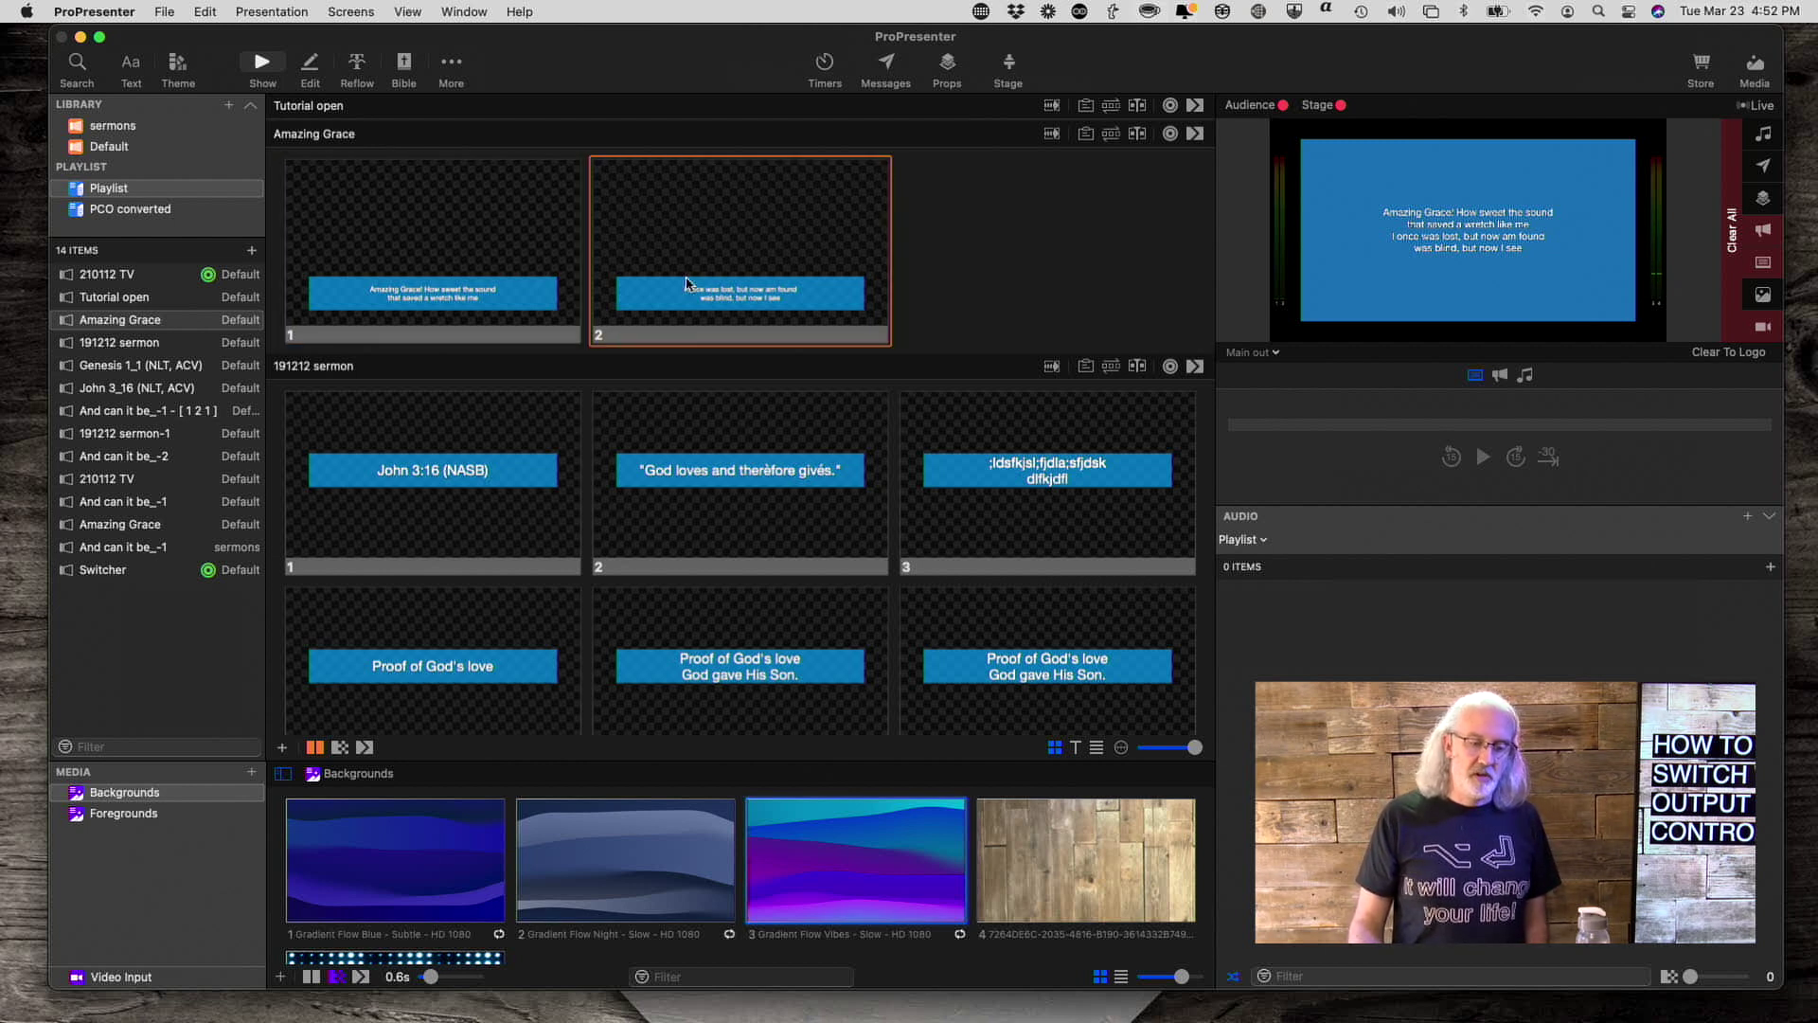
left_click(1279, 354)
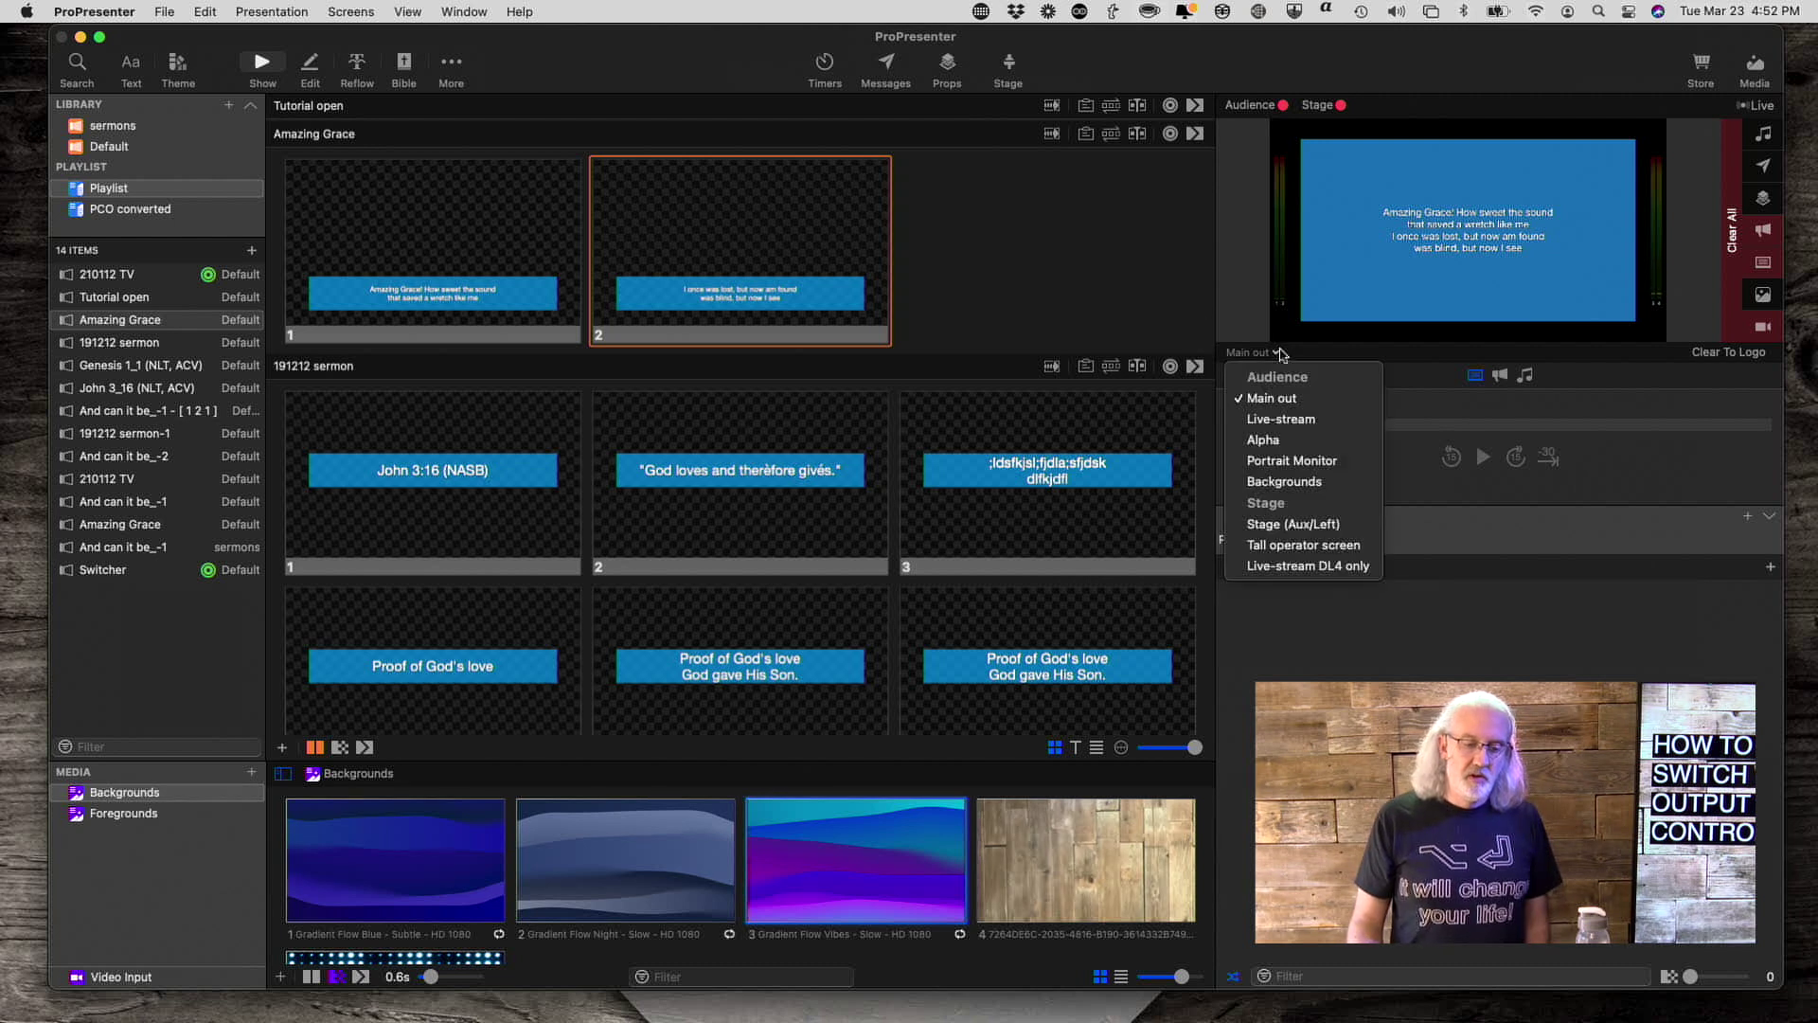
left_click(1272, 441)
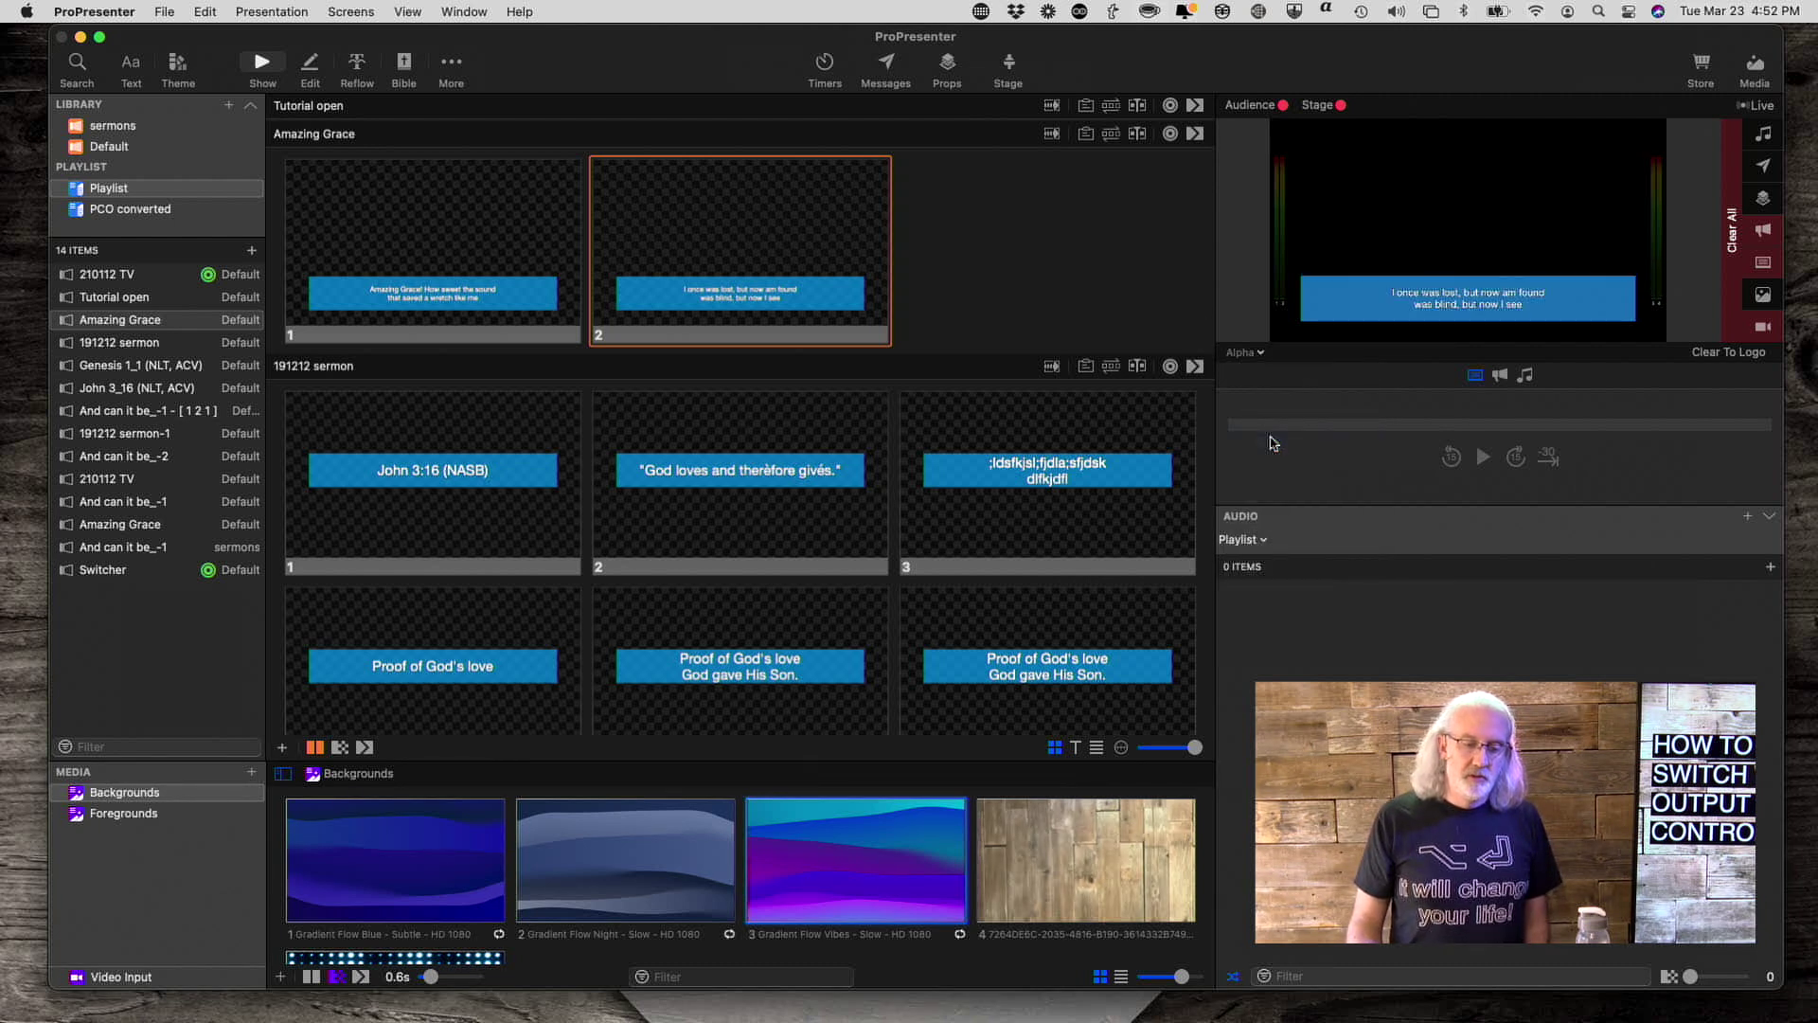
left_click(376, 294)
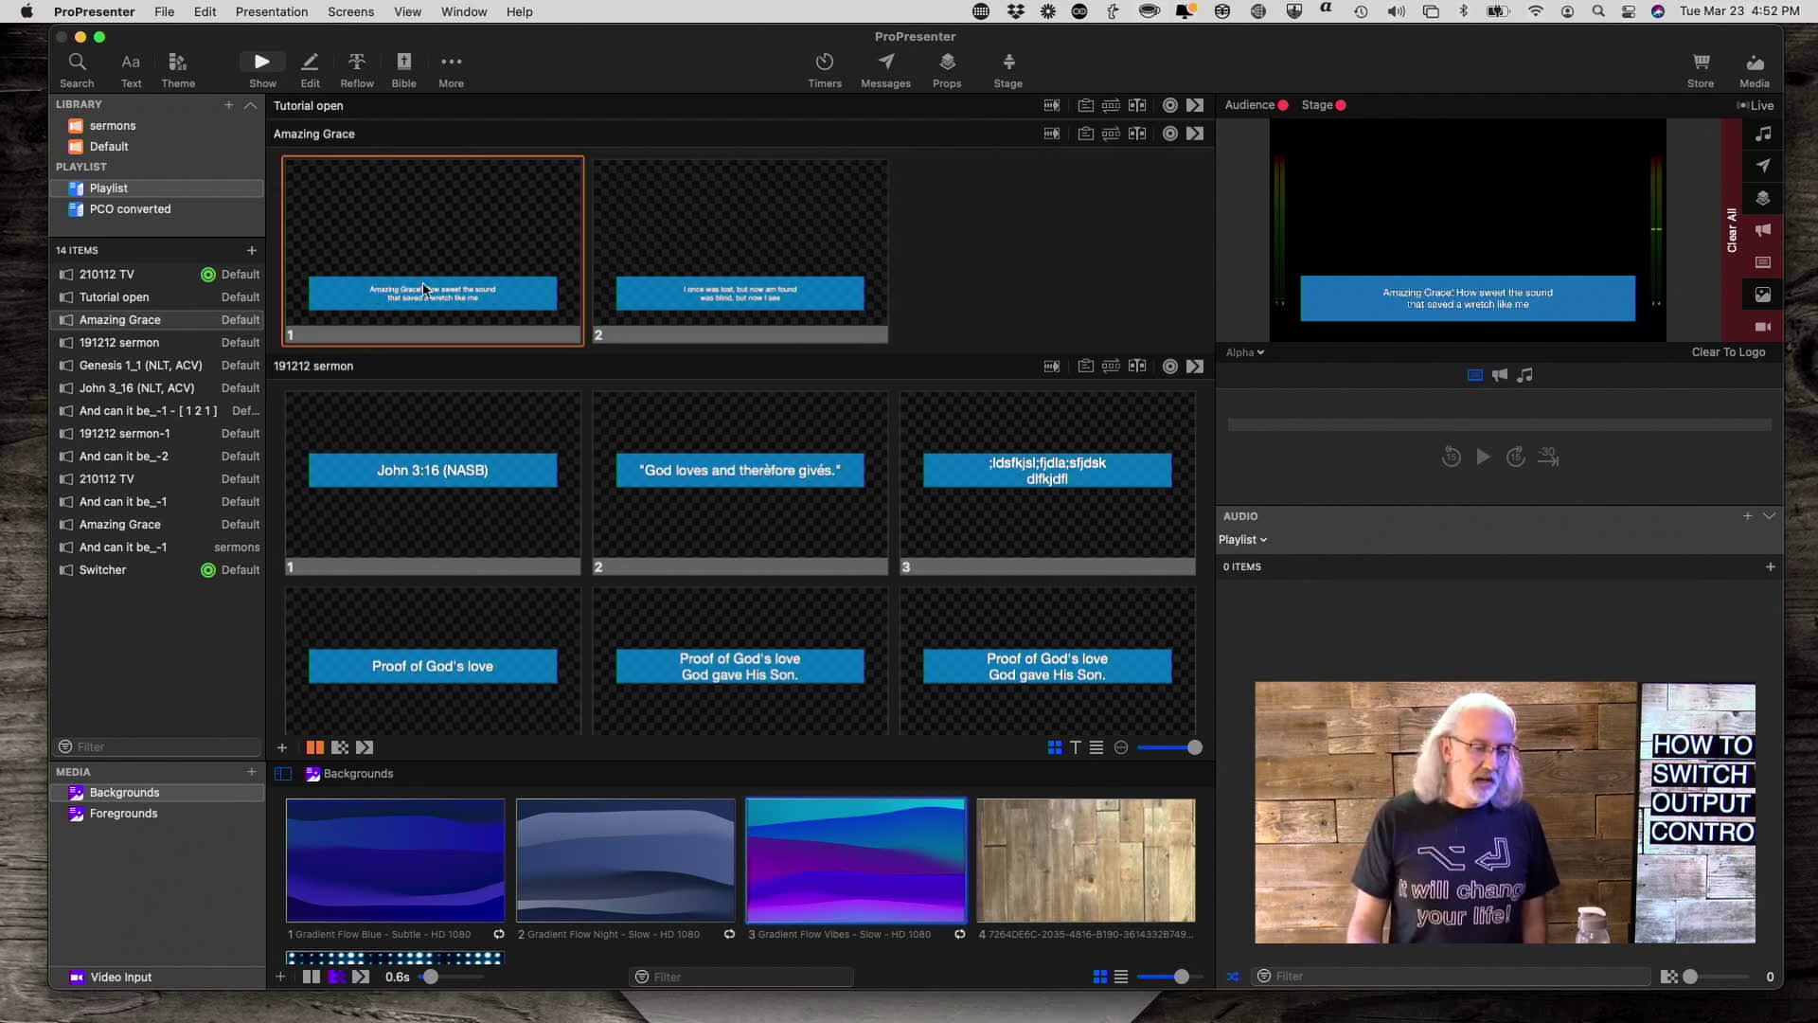
left_click(826, 294)
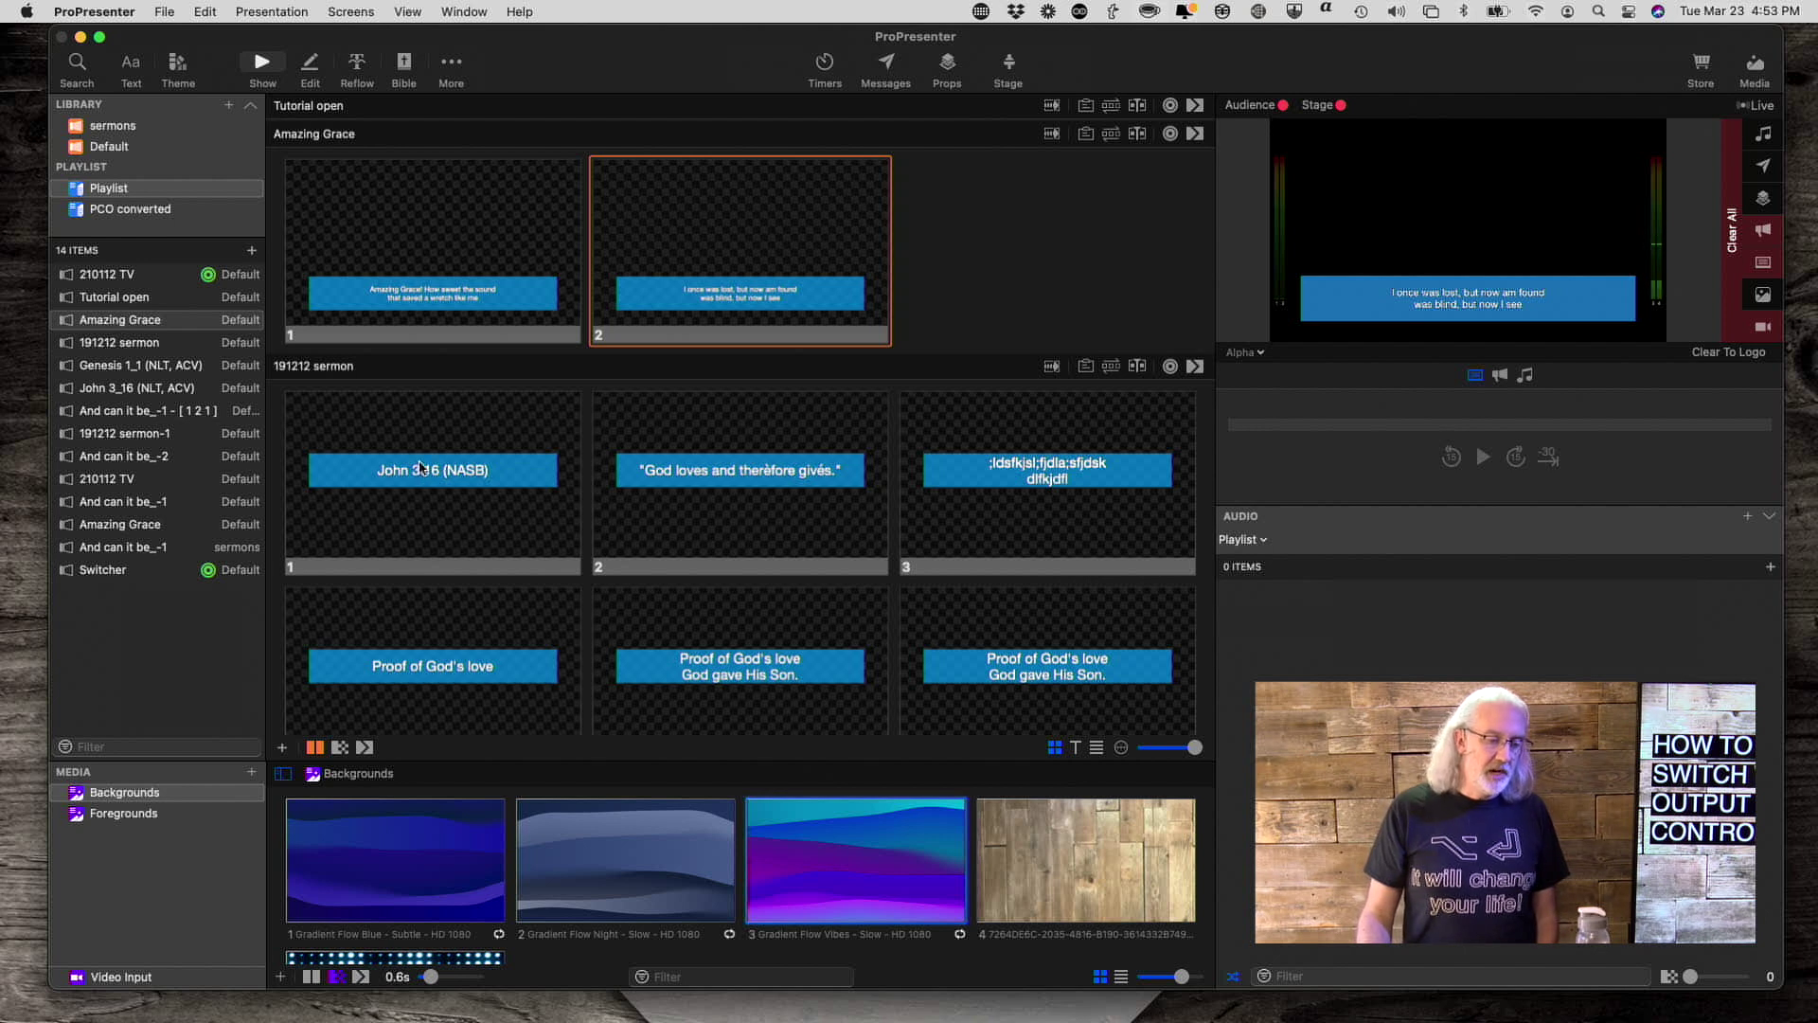
Open Edit Looks and review the Message and Worship looks, returning to Message
left_click(355, 13)
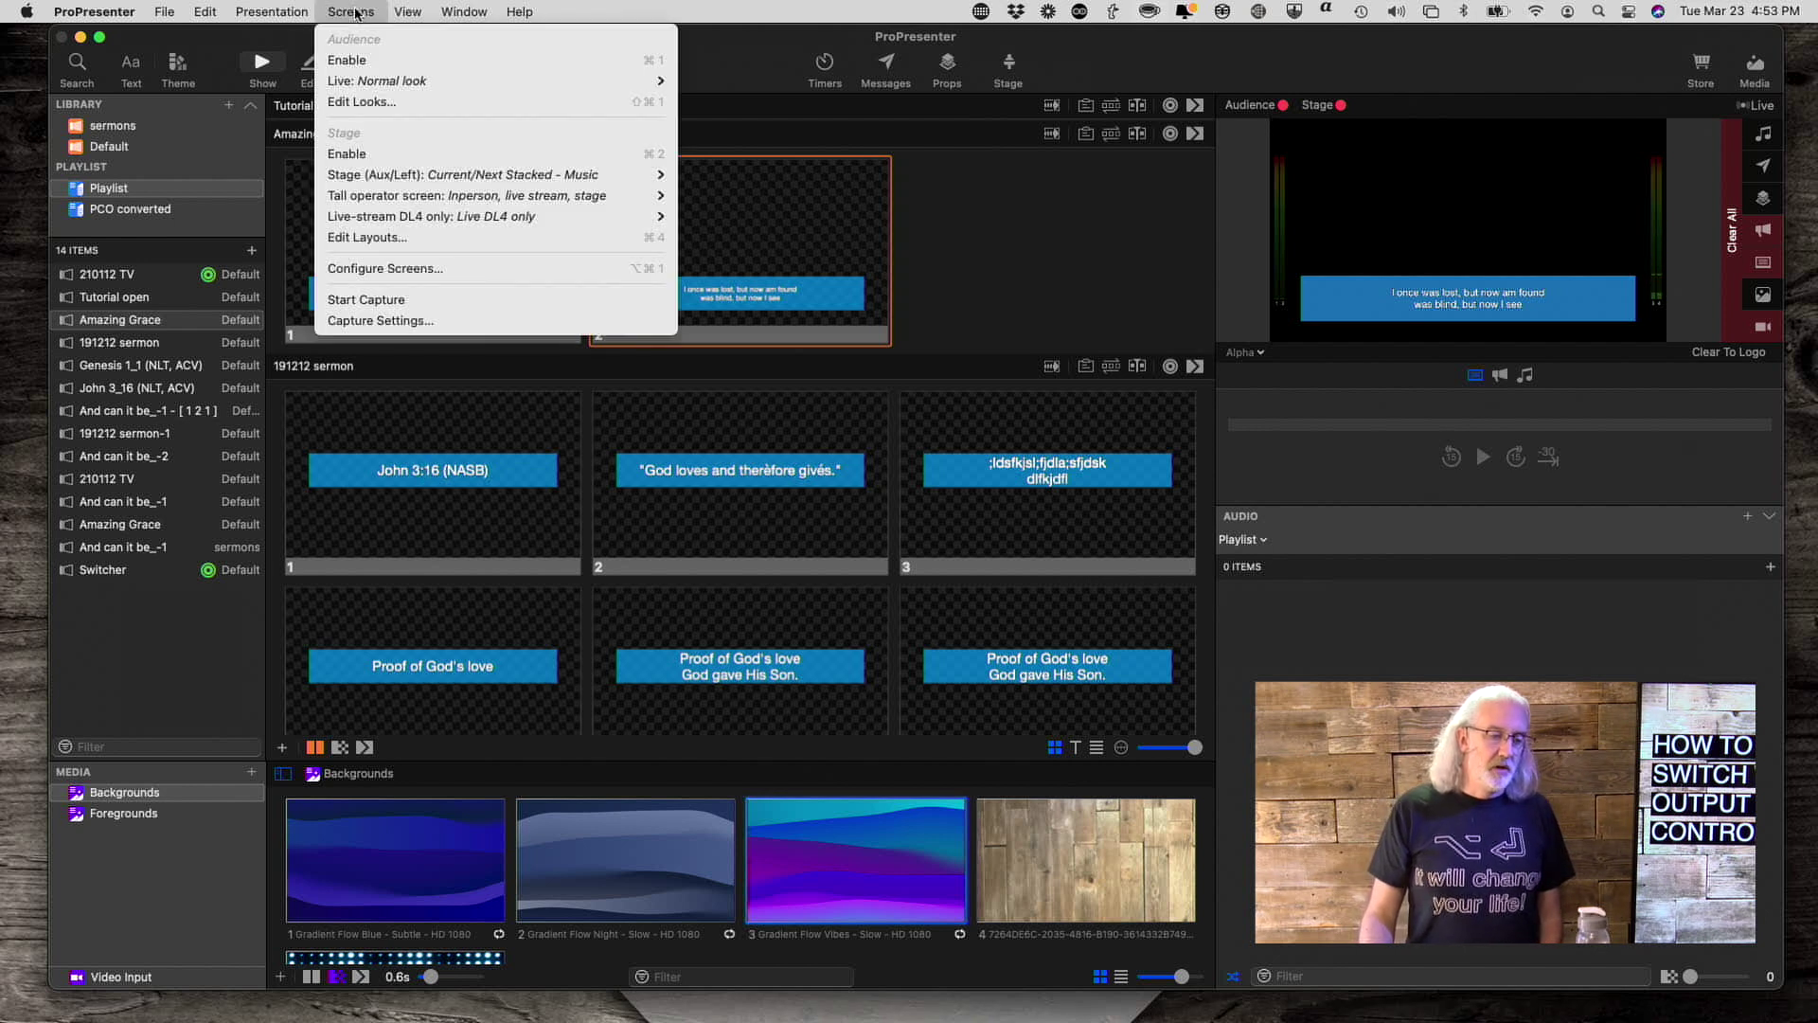
left_click(355, 102)
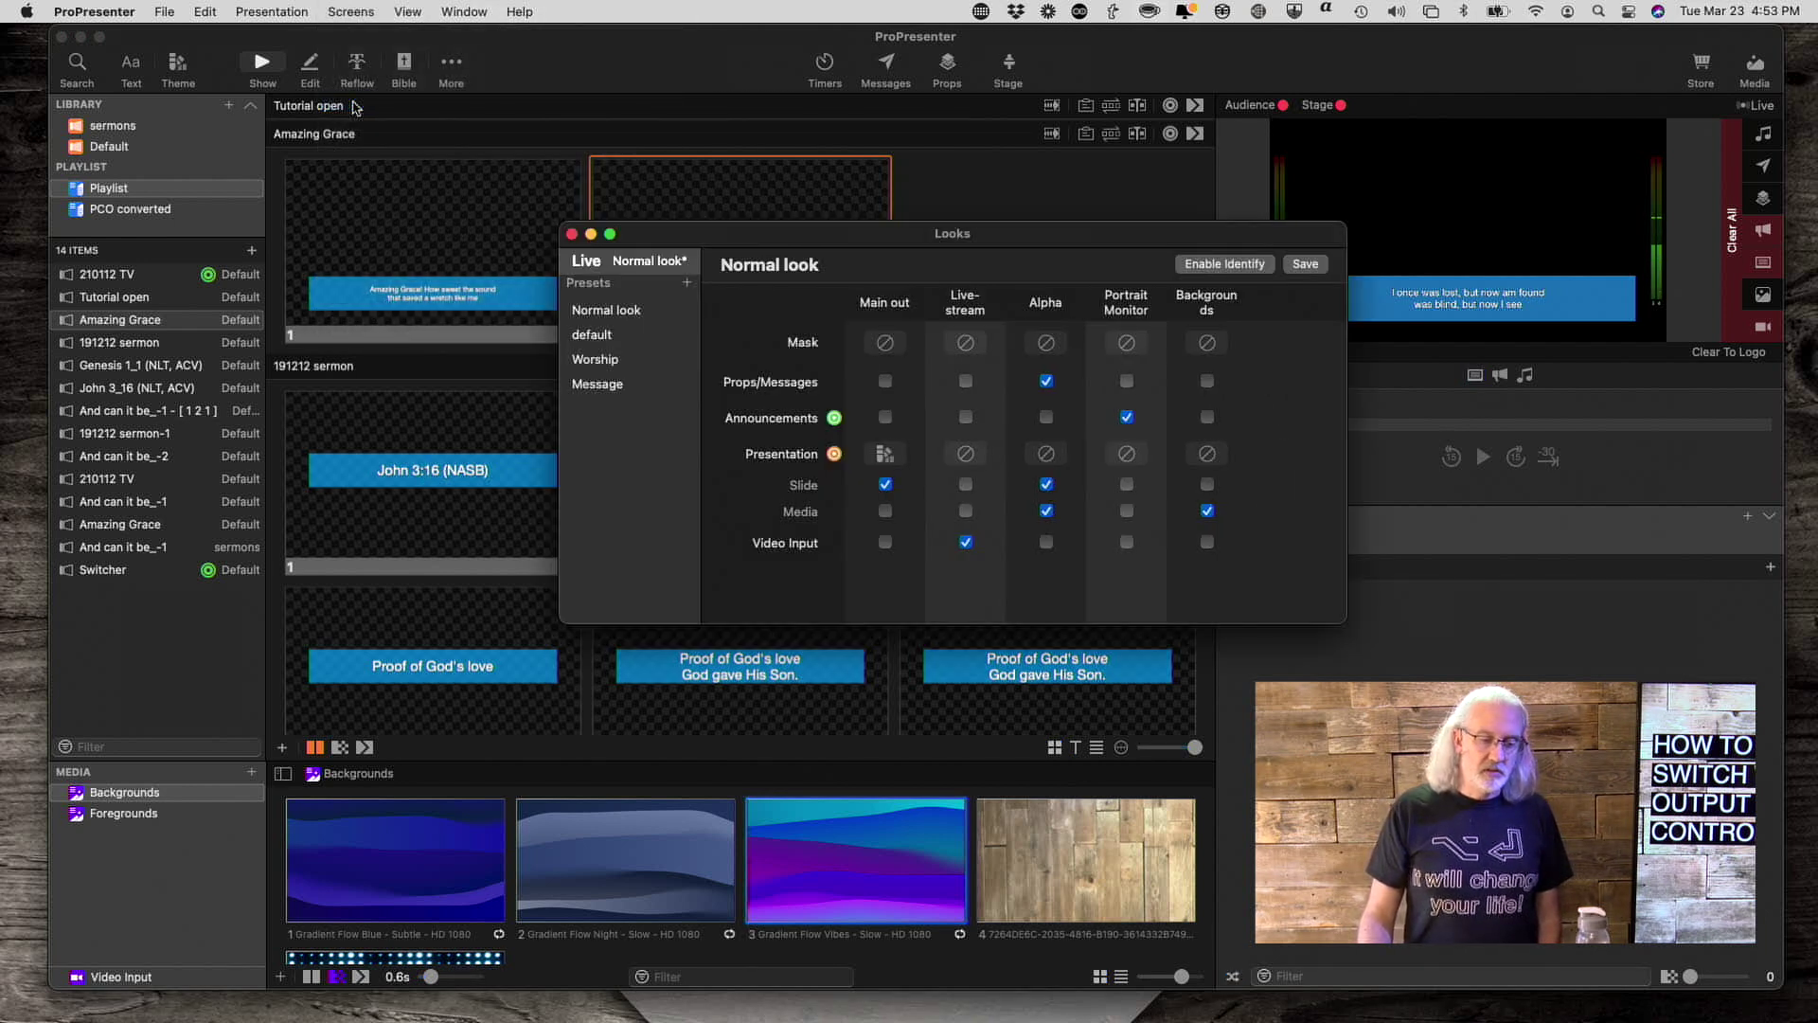
left_click(603, 385)
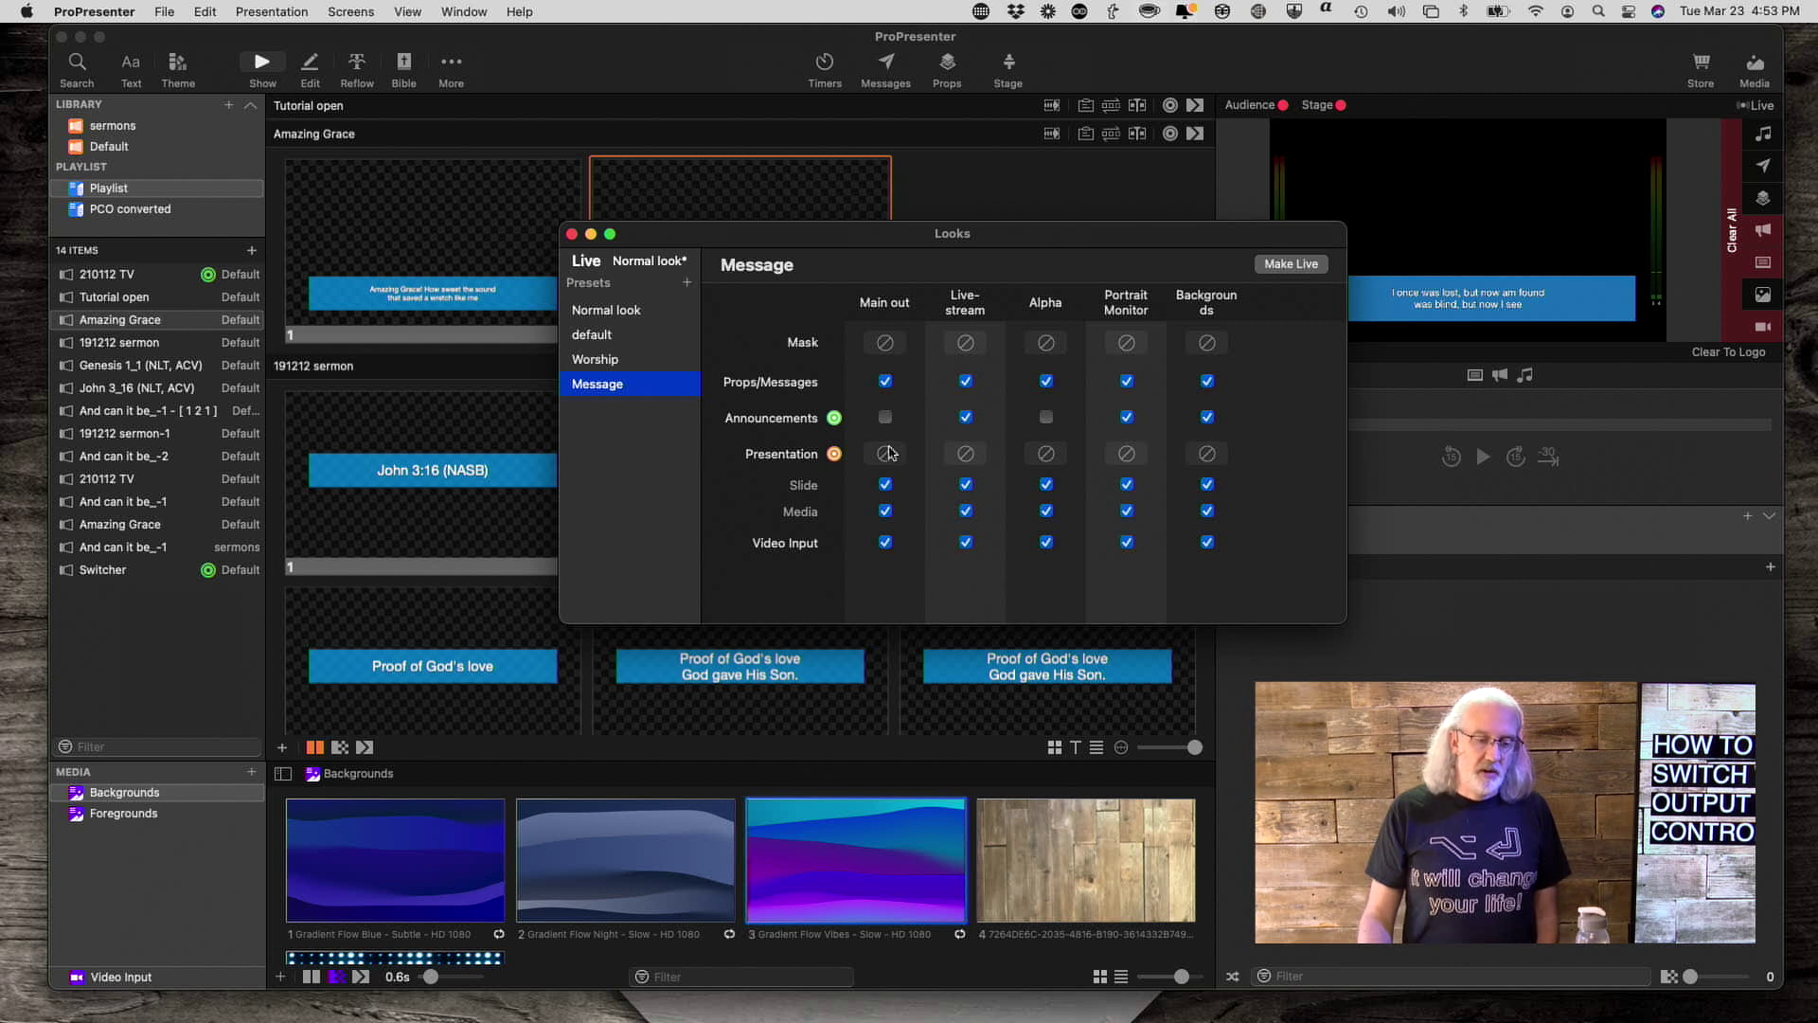
left_click(633, 361)
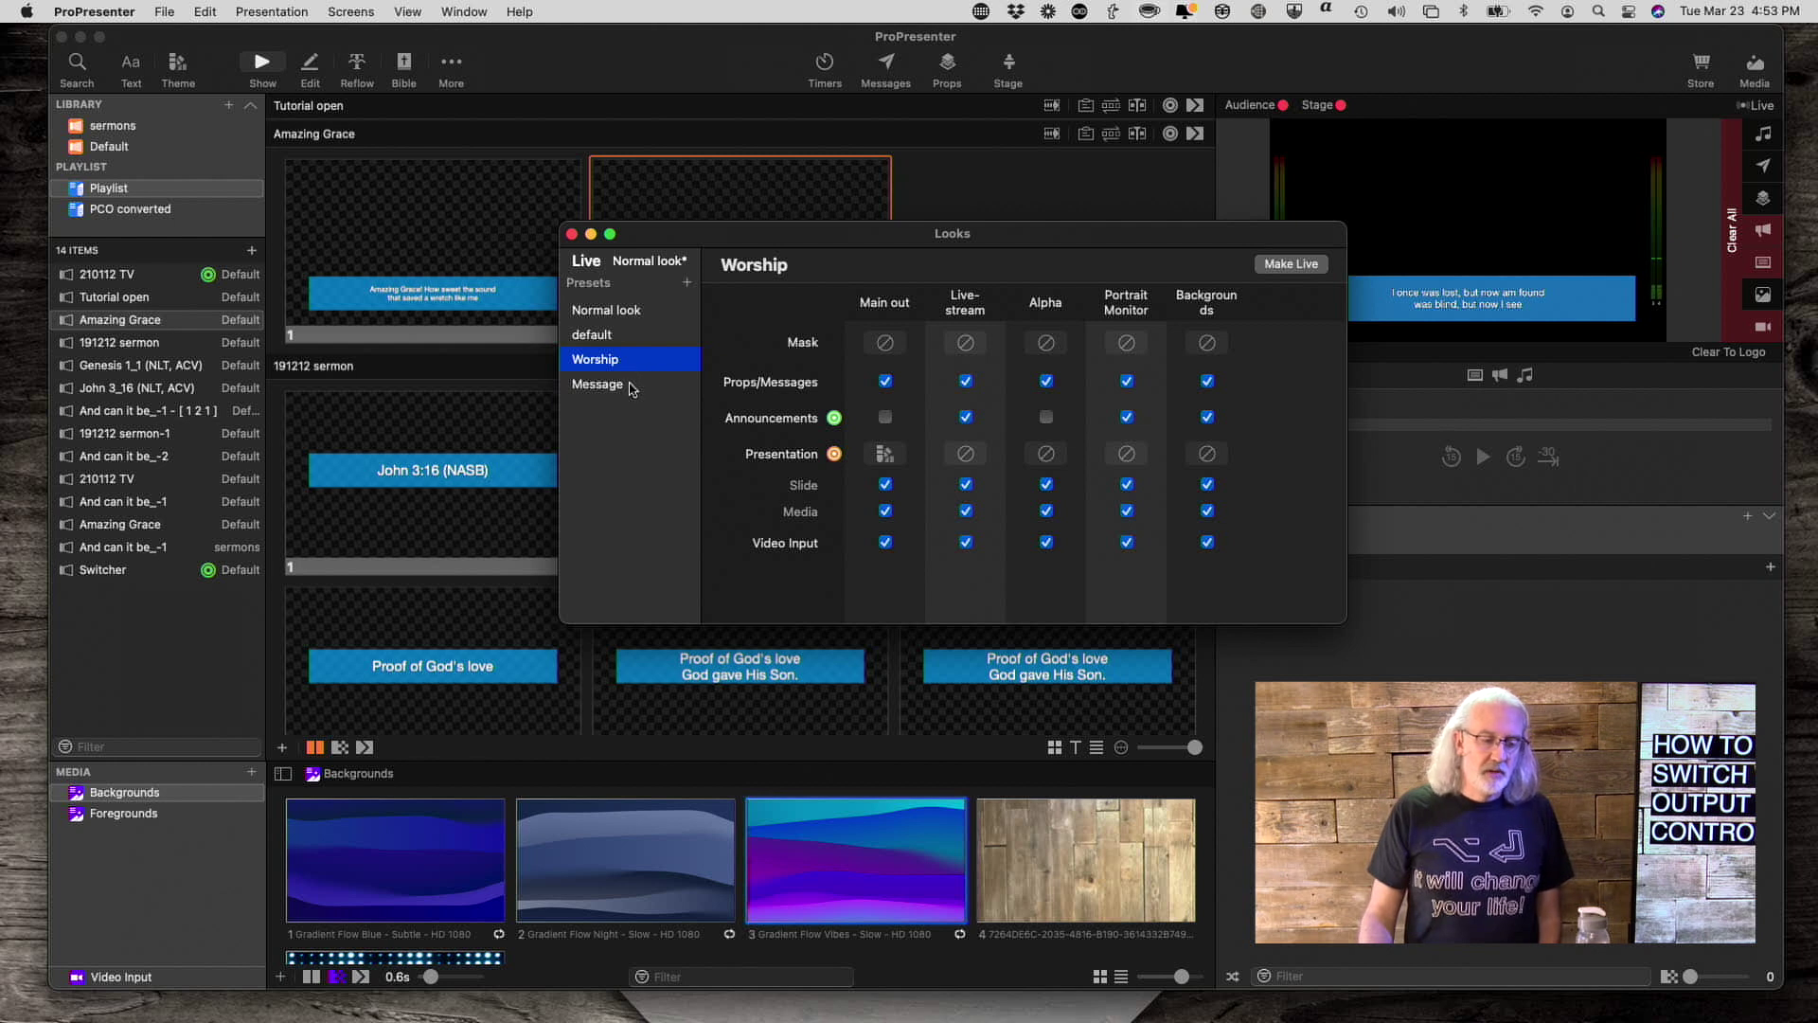
left_click(633, 392)
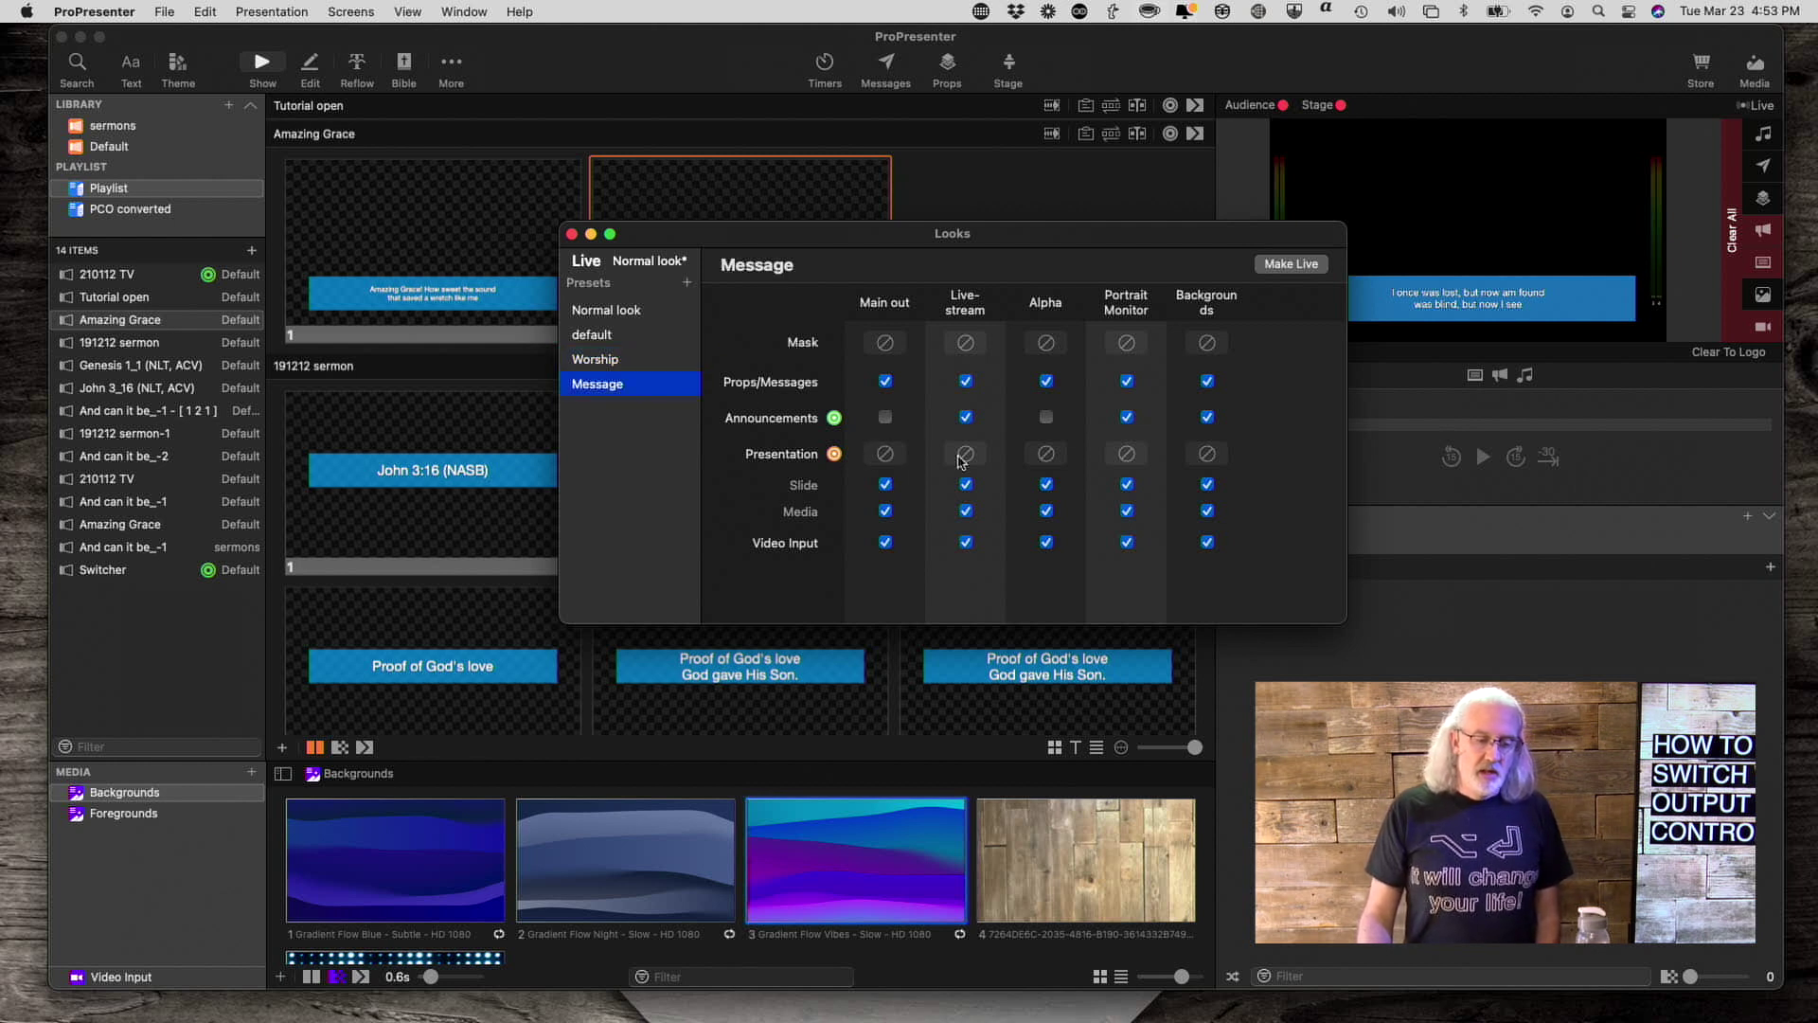
Set Message's Alpha presentation theme to Lower third new > Template and close the editor
left_click(1047, 454)
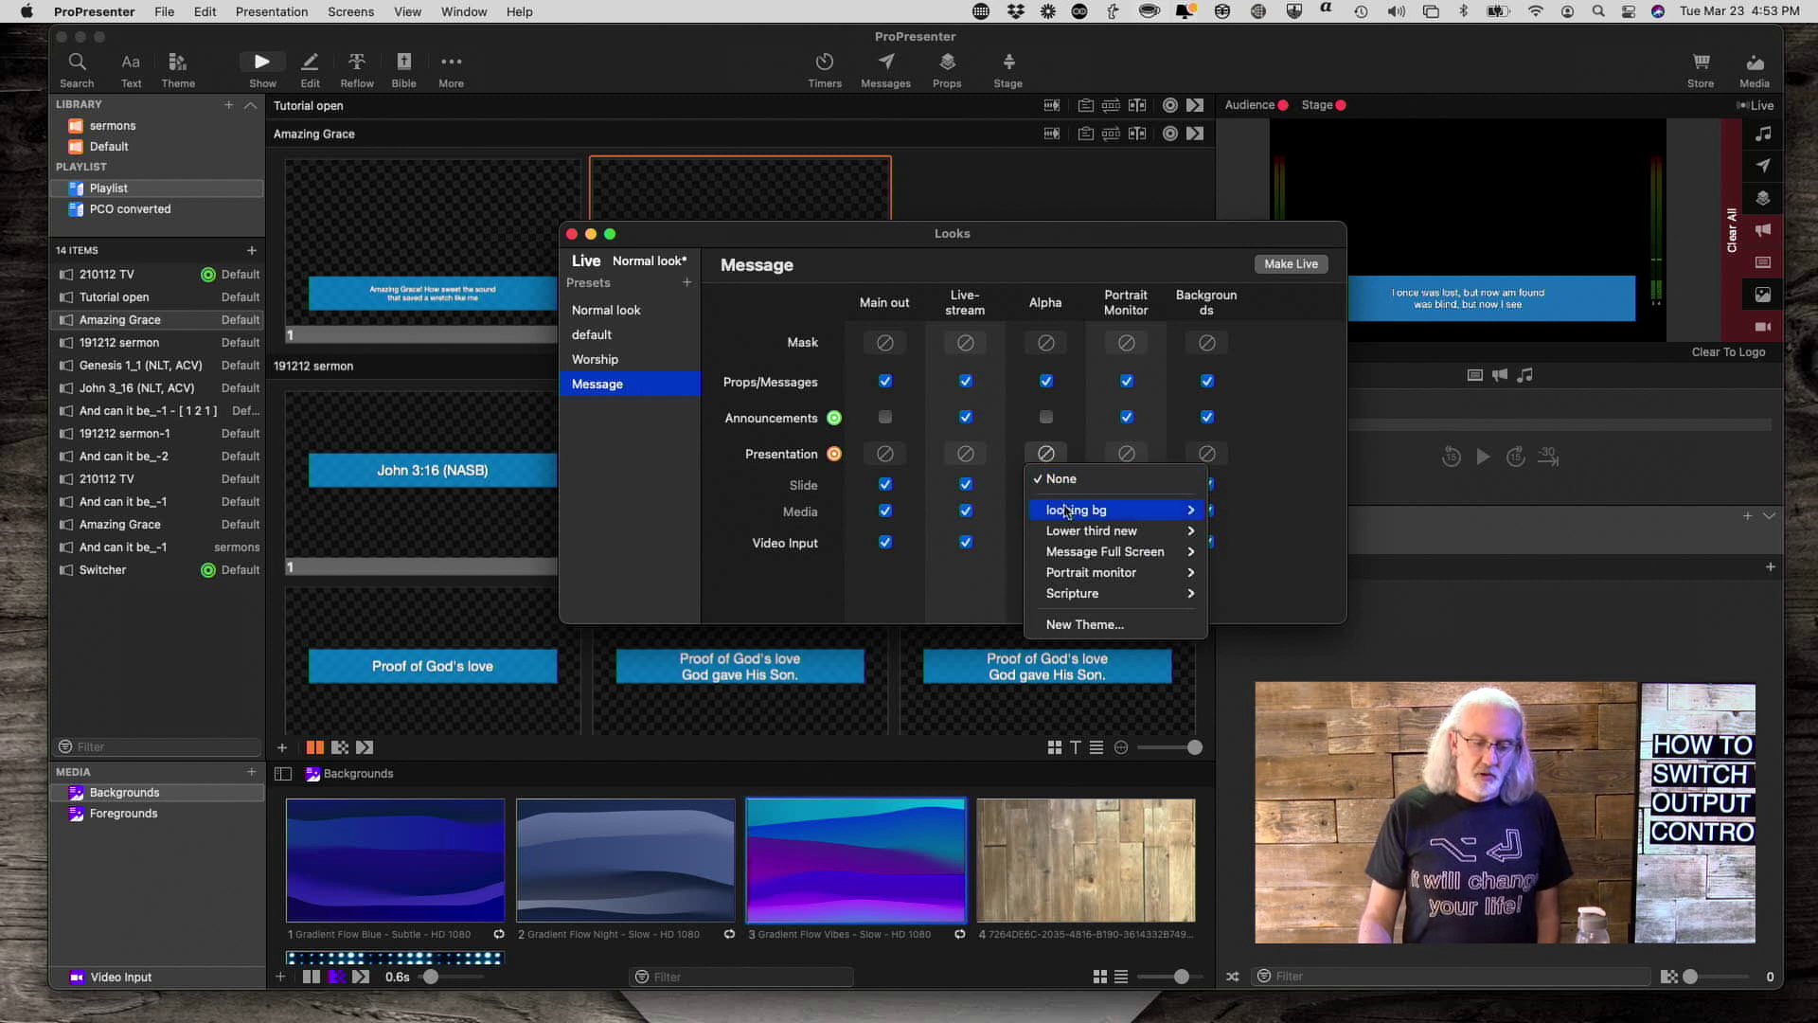
mouse_move(1067, 514)
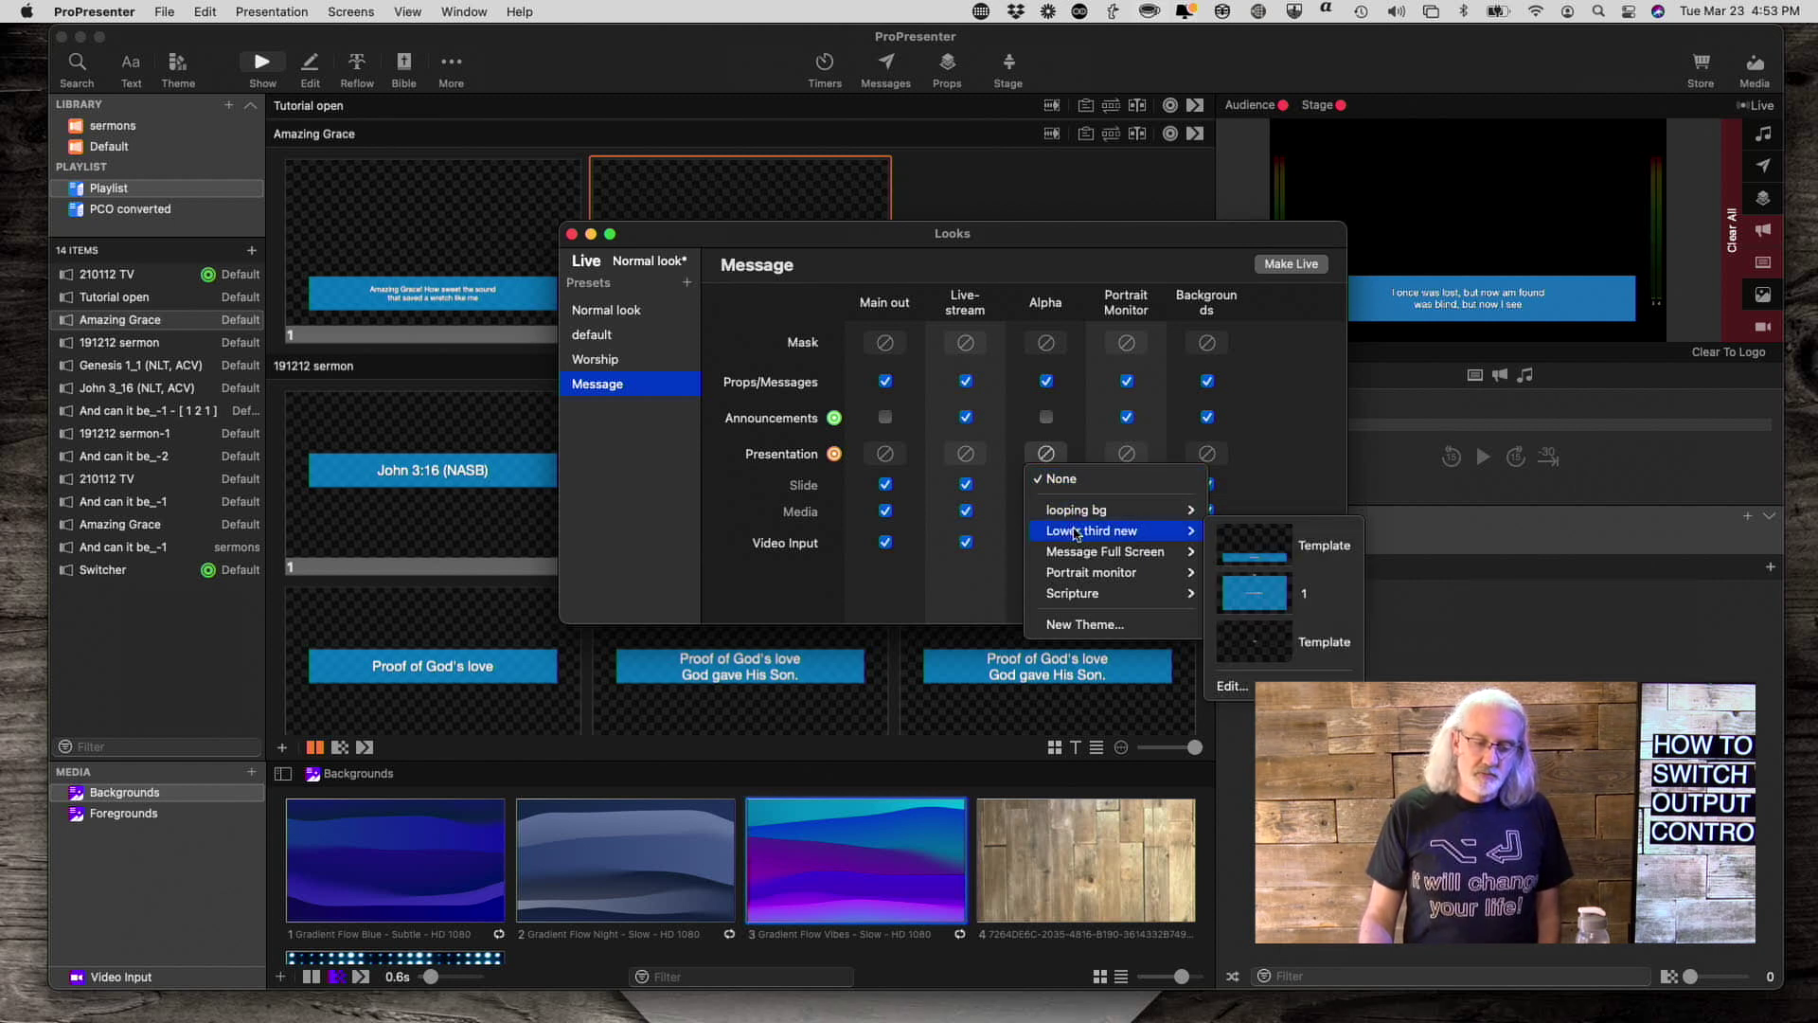
left_click(1239, 544)
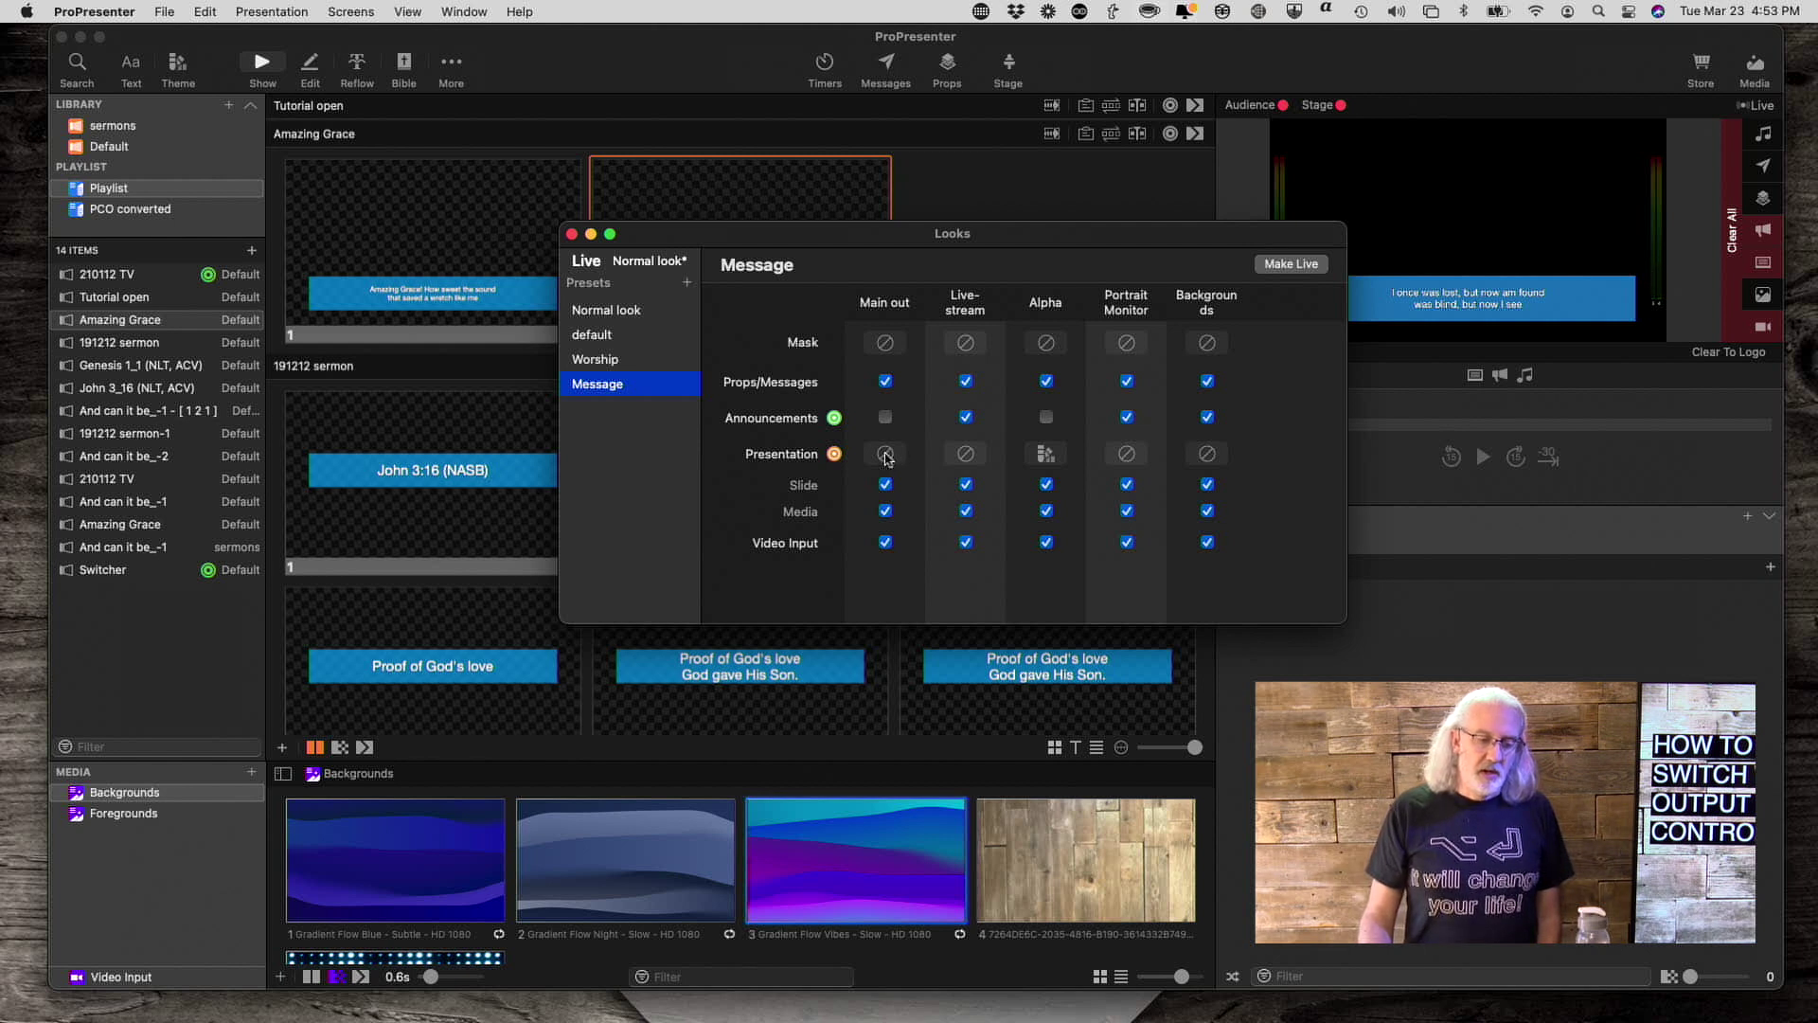
left_click(571, 233)
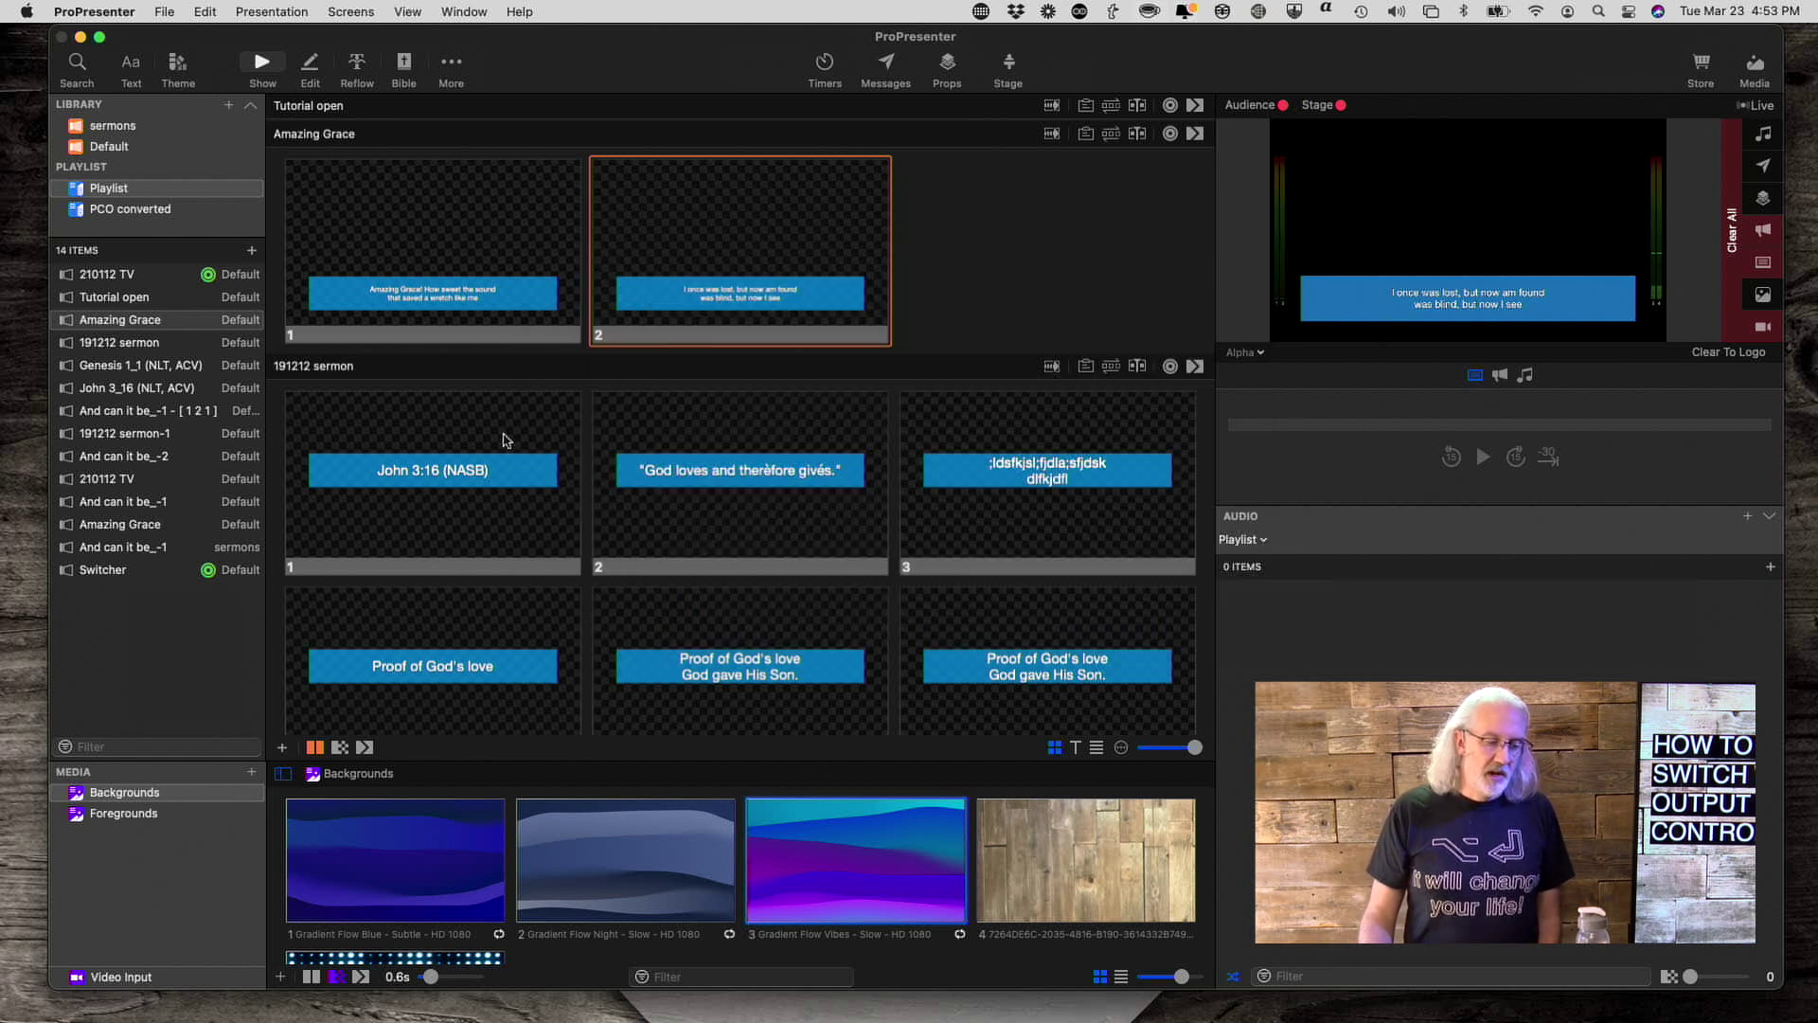
Select all slides in the 191212 sermon presentation
right_click(501, 504)
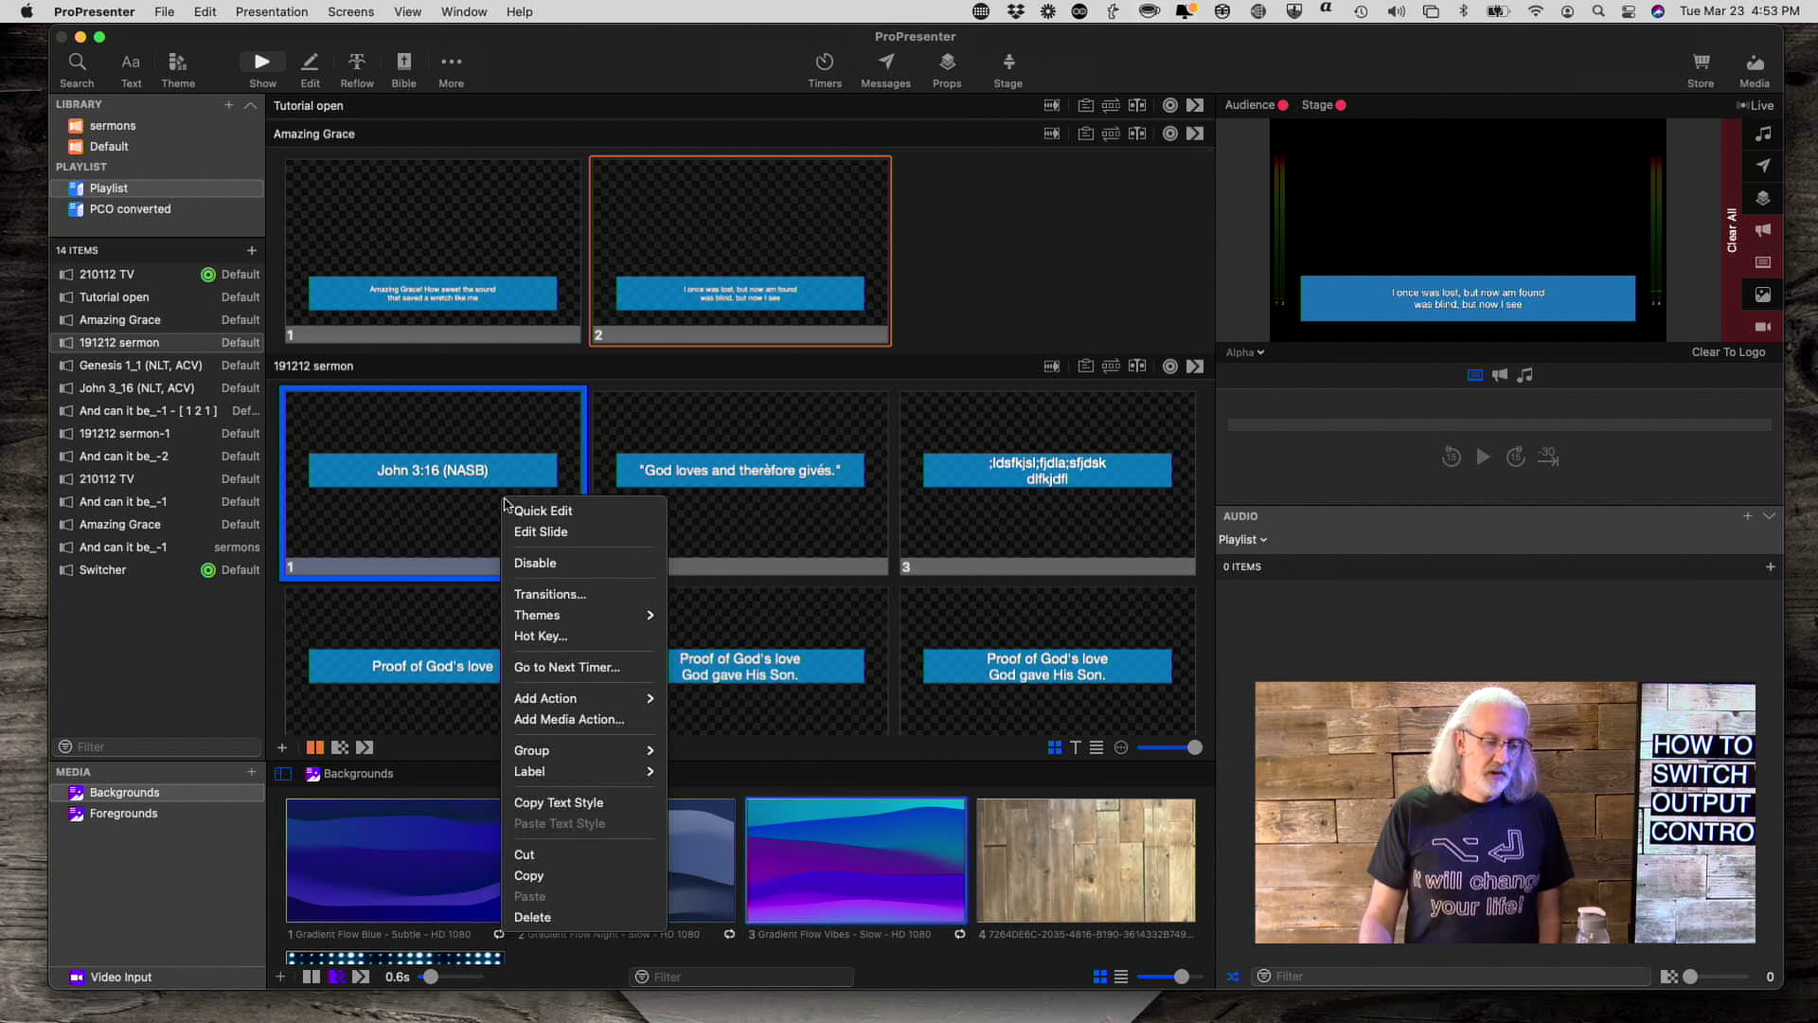
left_click(609, 376)
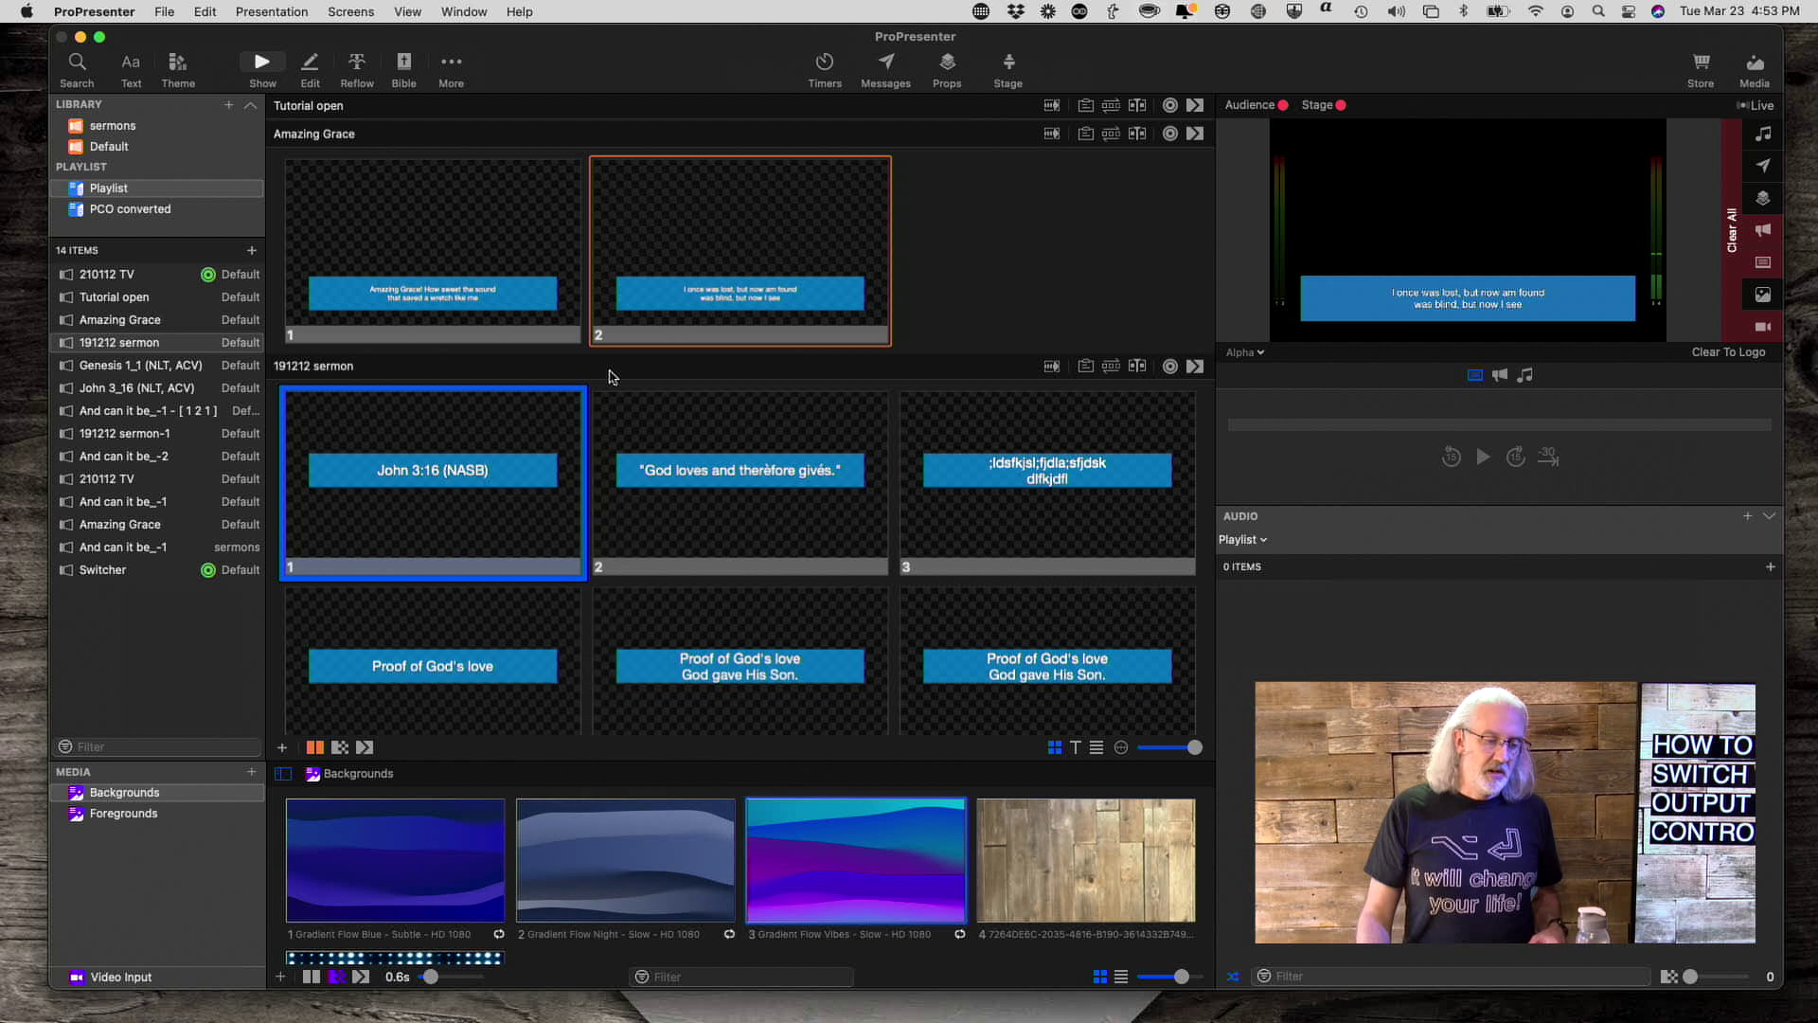
key("super+a")
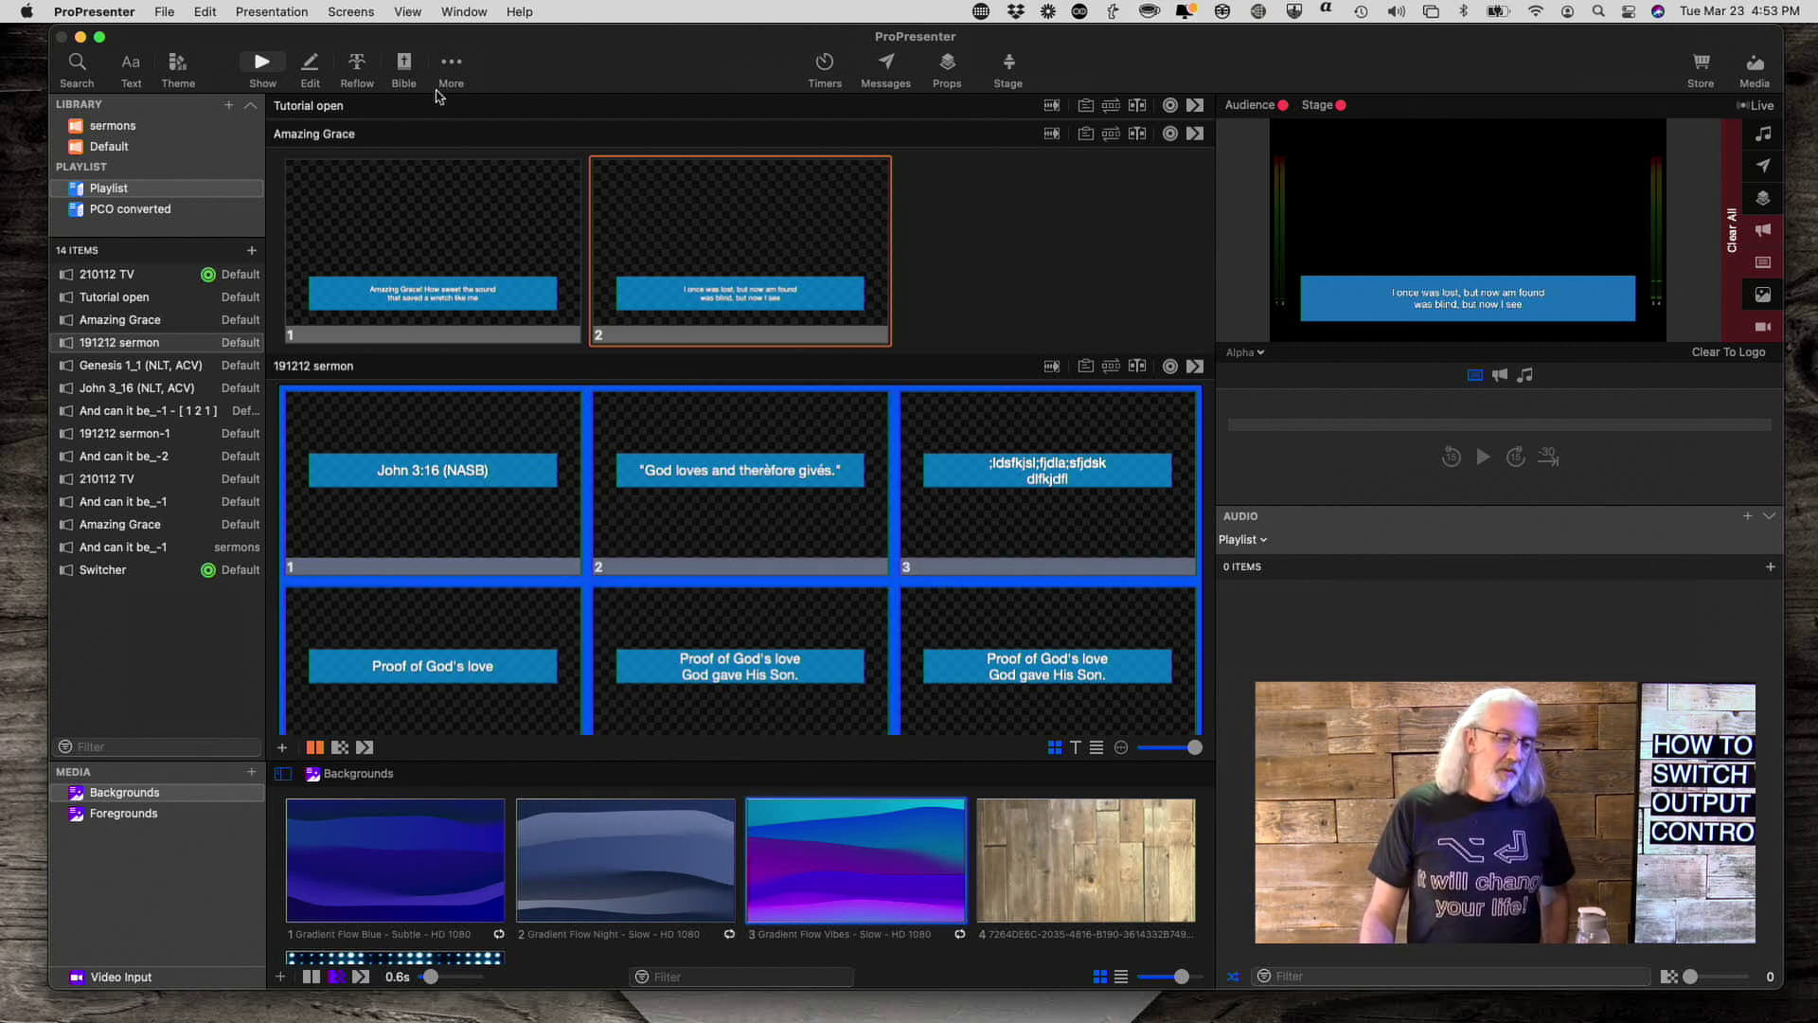
left_click(452, 63)
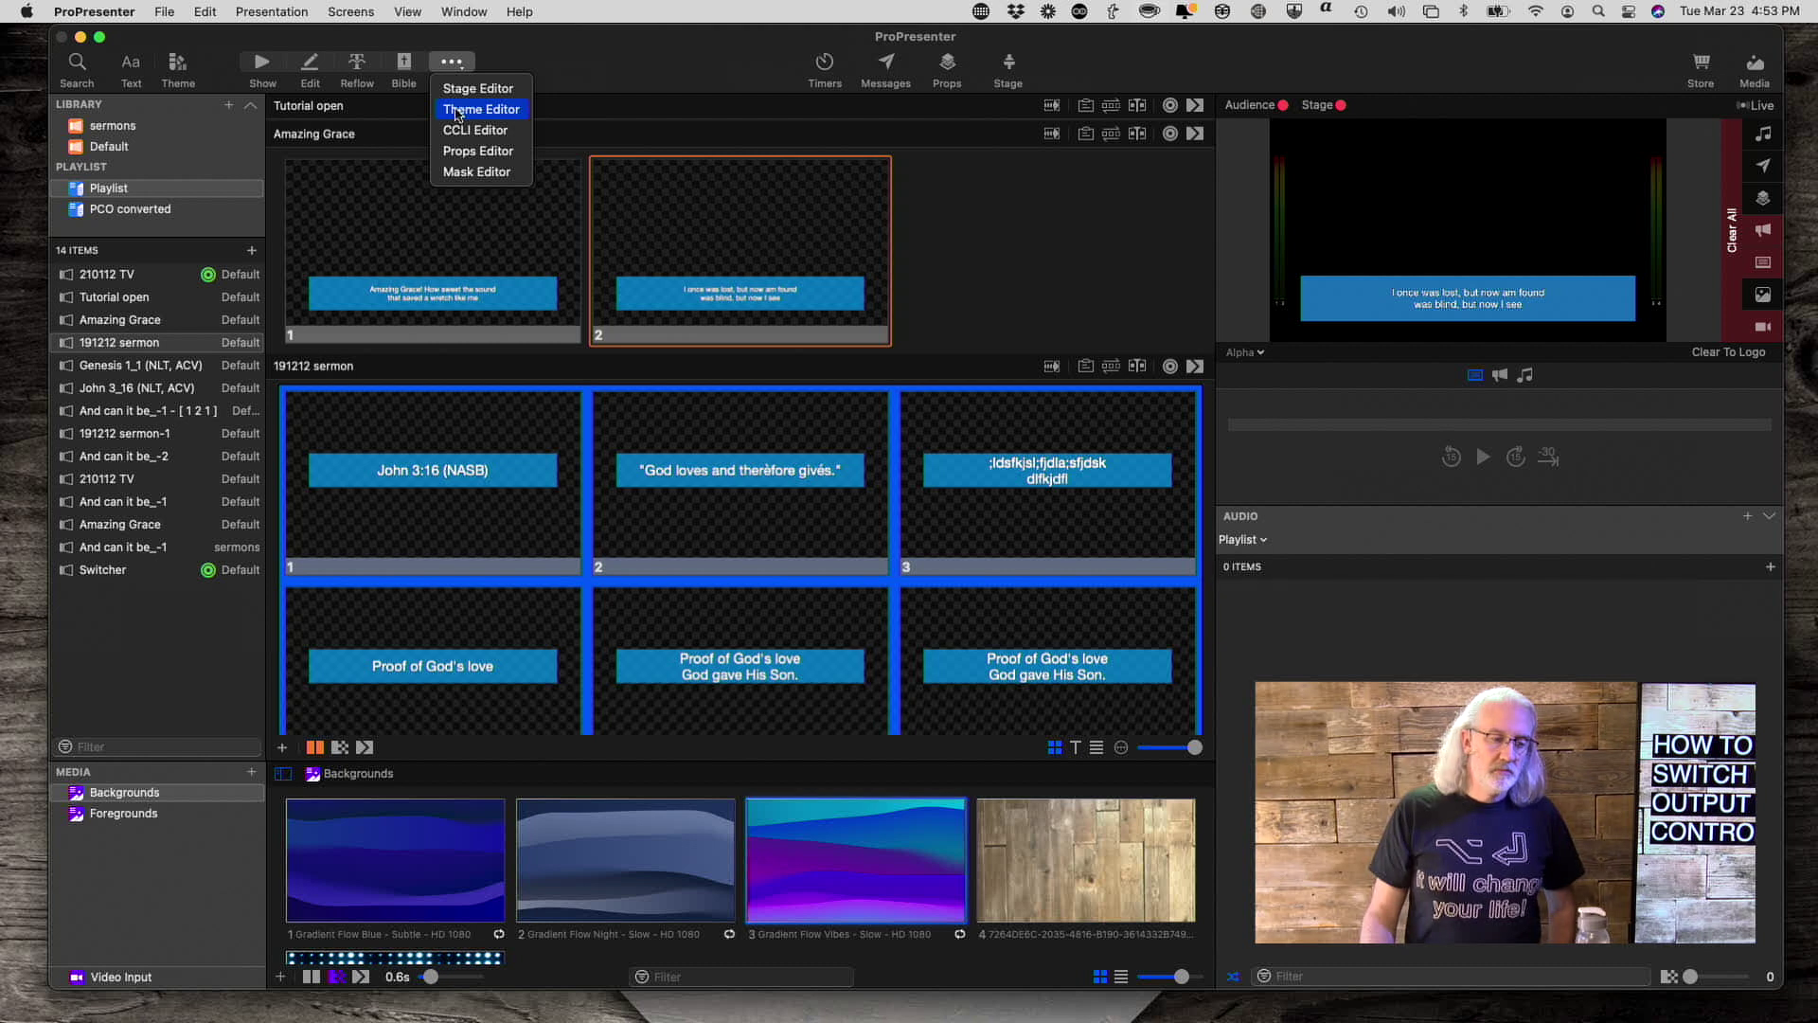
left_click(458, 110)
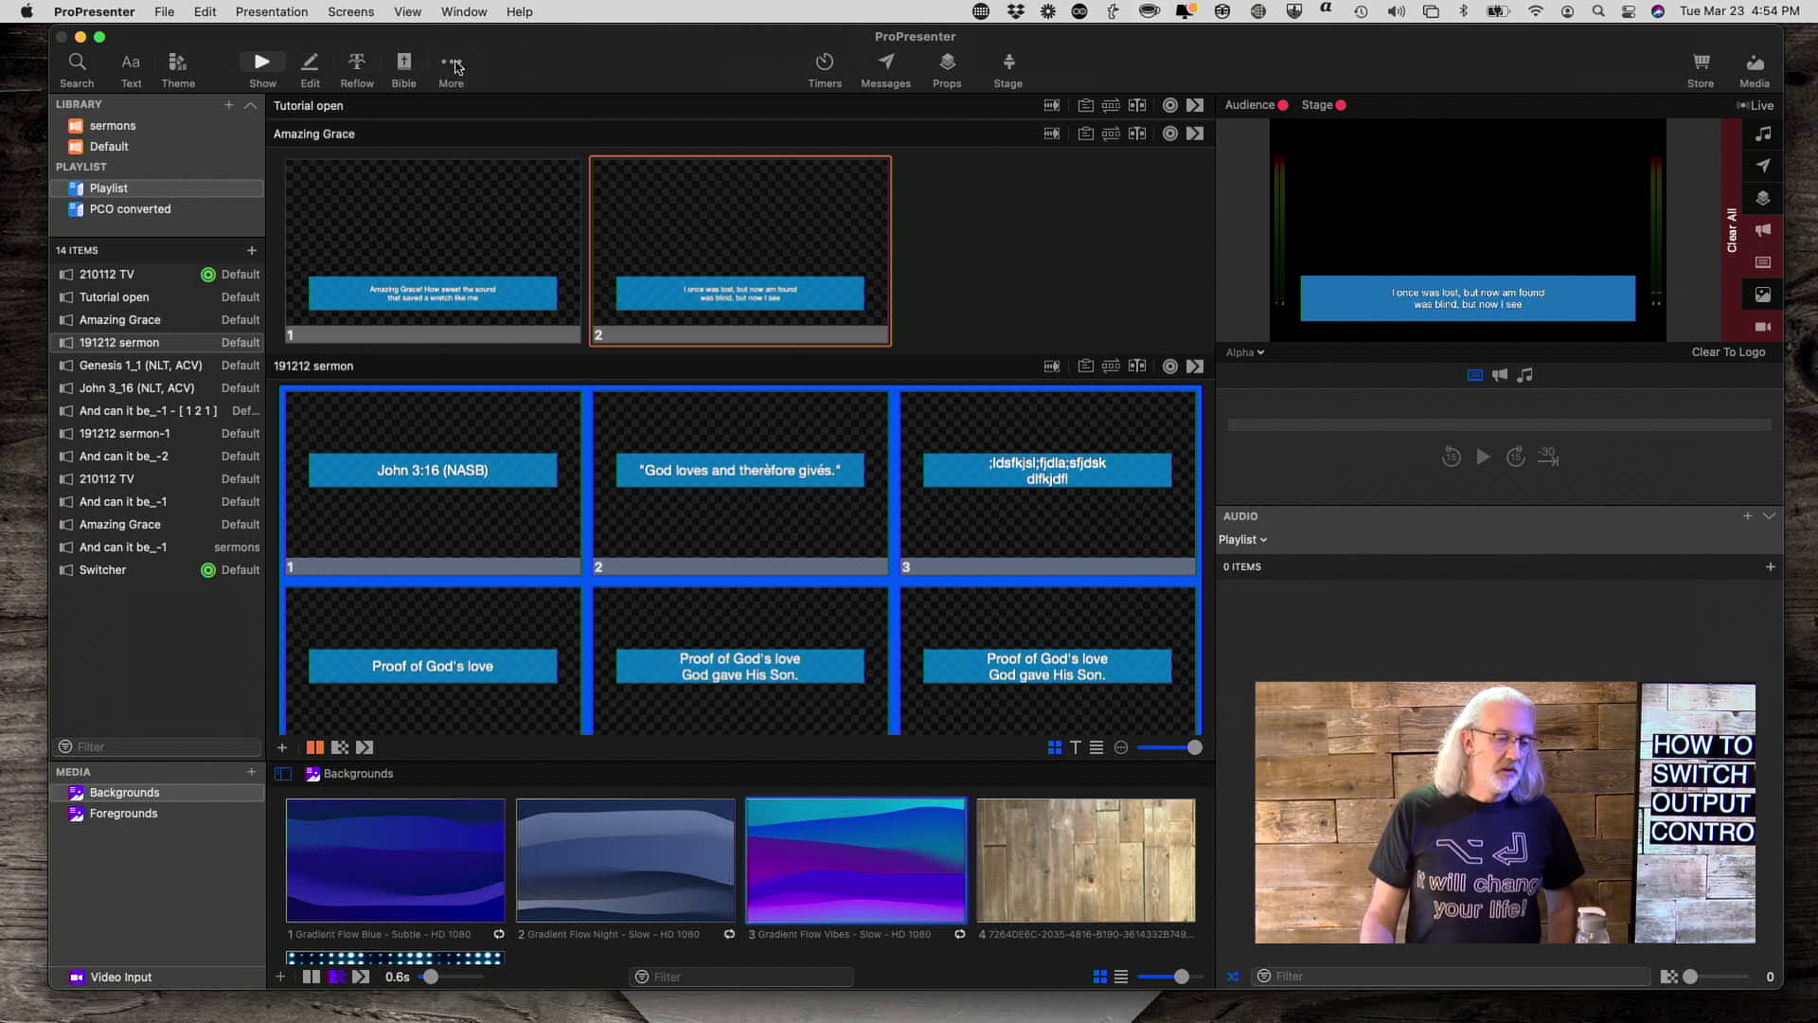
Apply the Message Full Screen > Template theme to the selected sermon slides
right_click(378, 511)
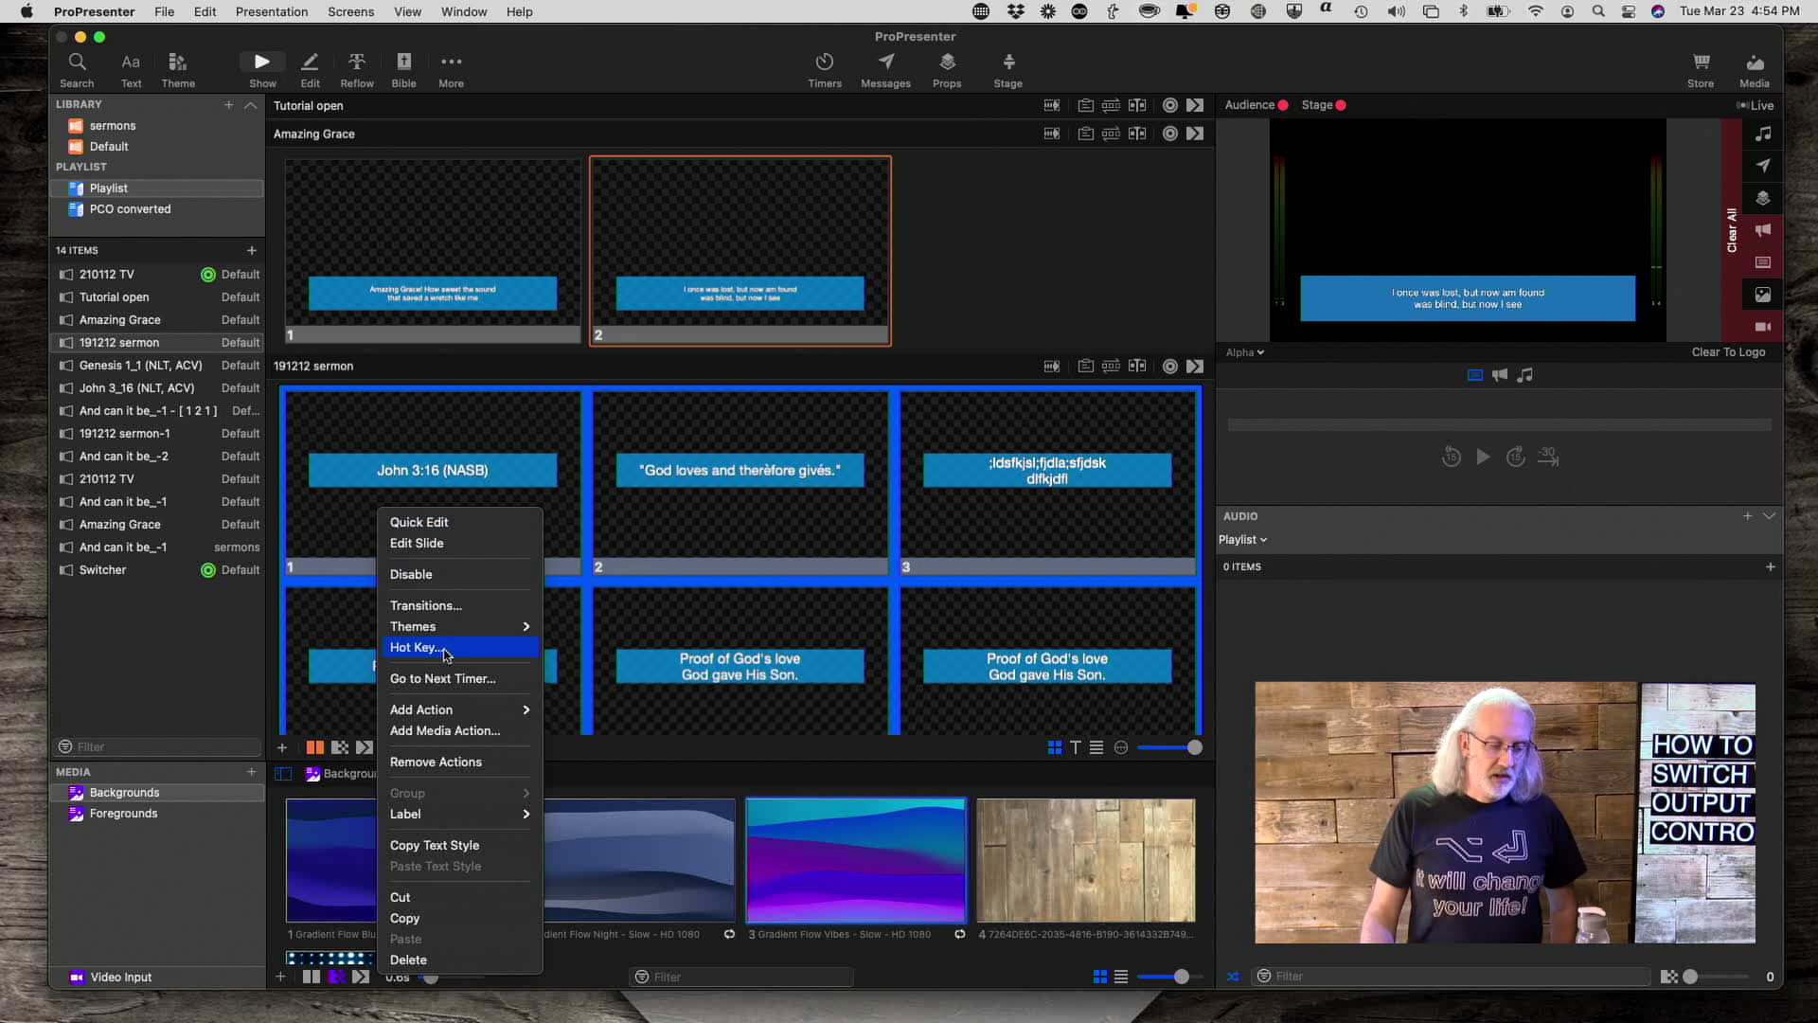
mouse_move(455, 633)
mouse_move(581, 632)
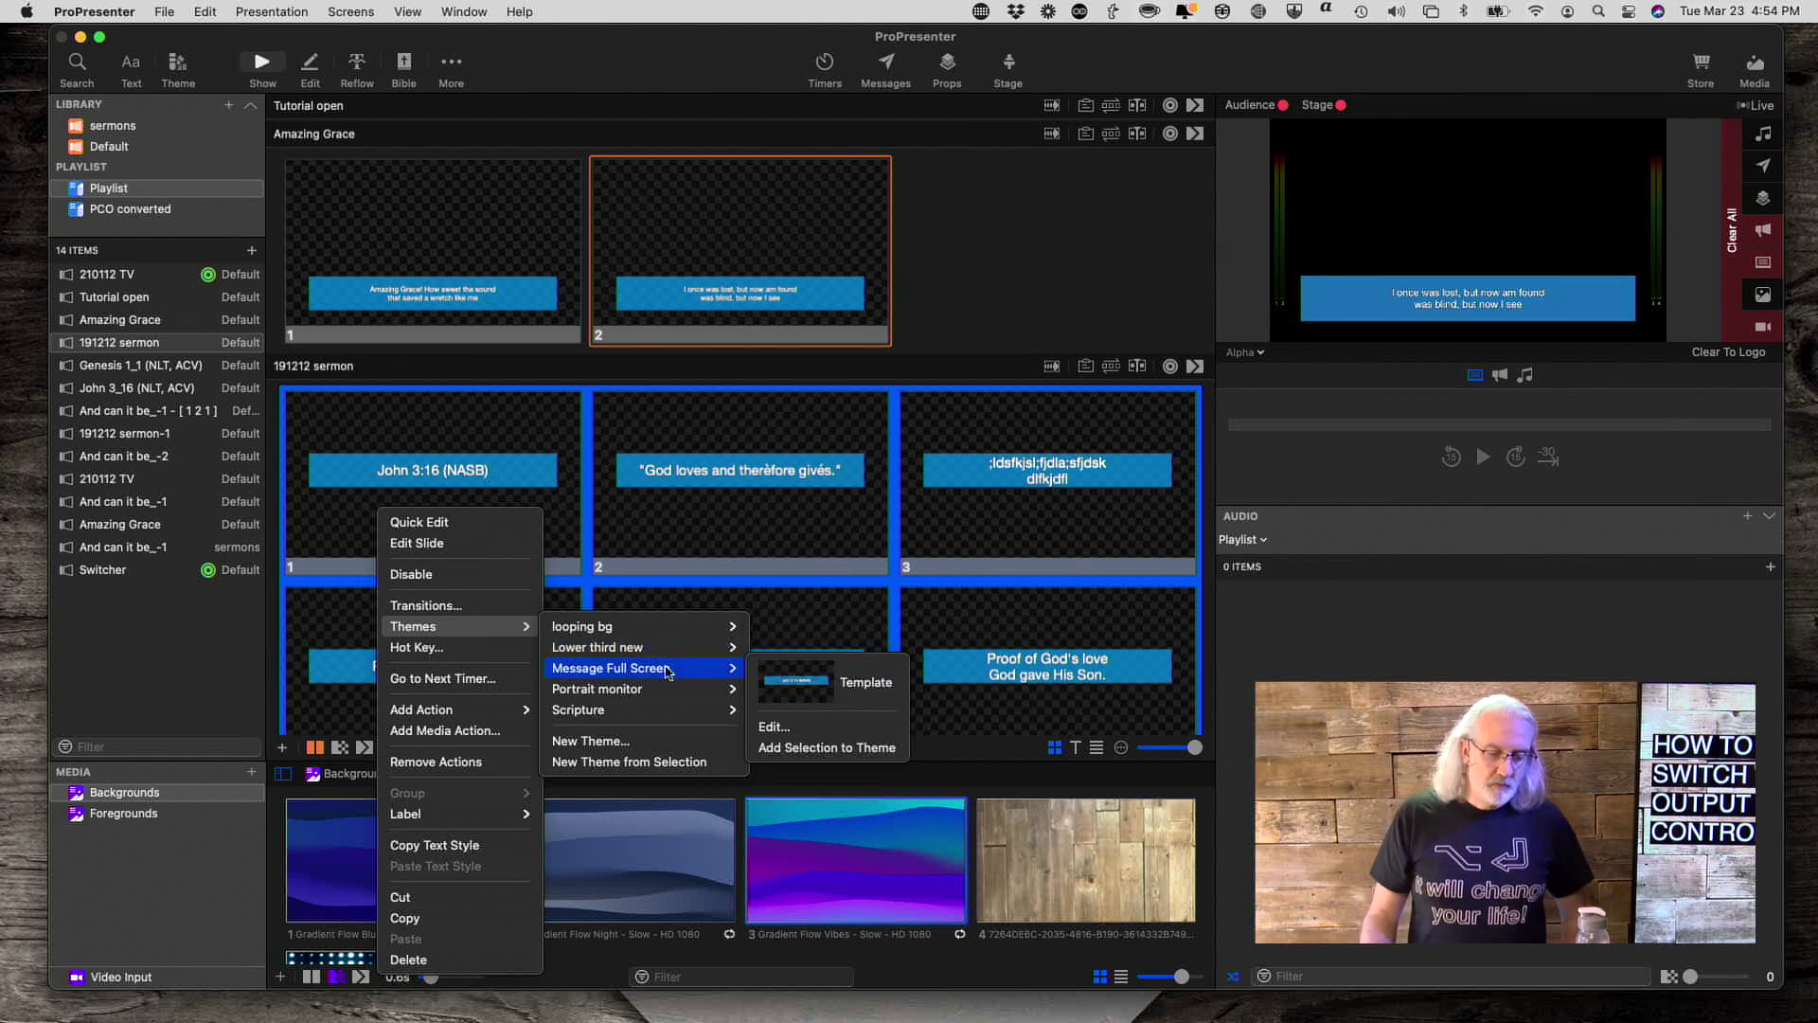
left_click(778, 680)
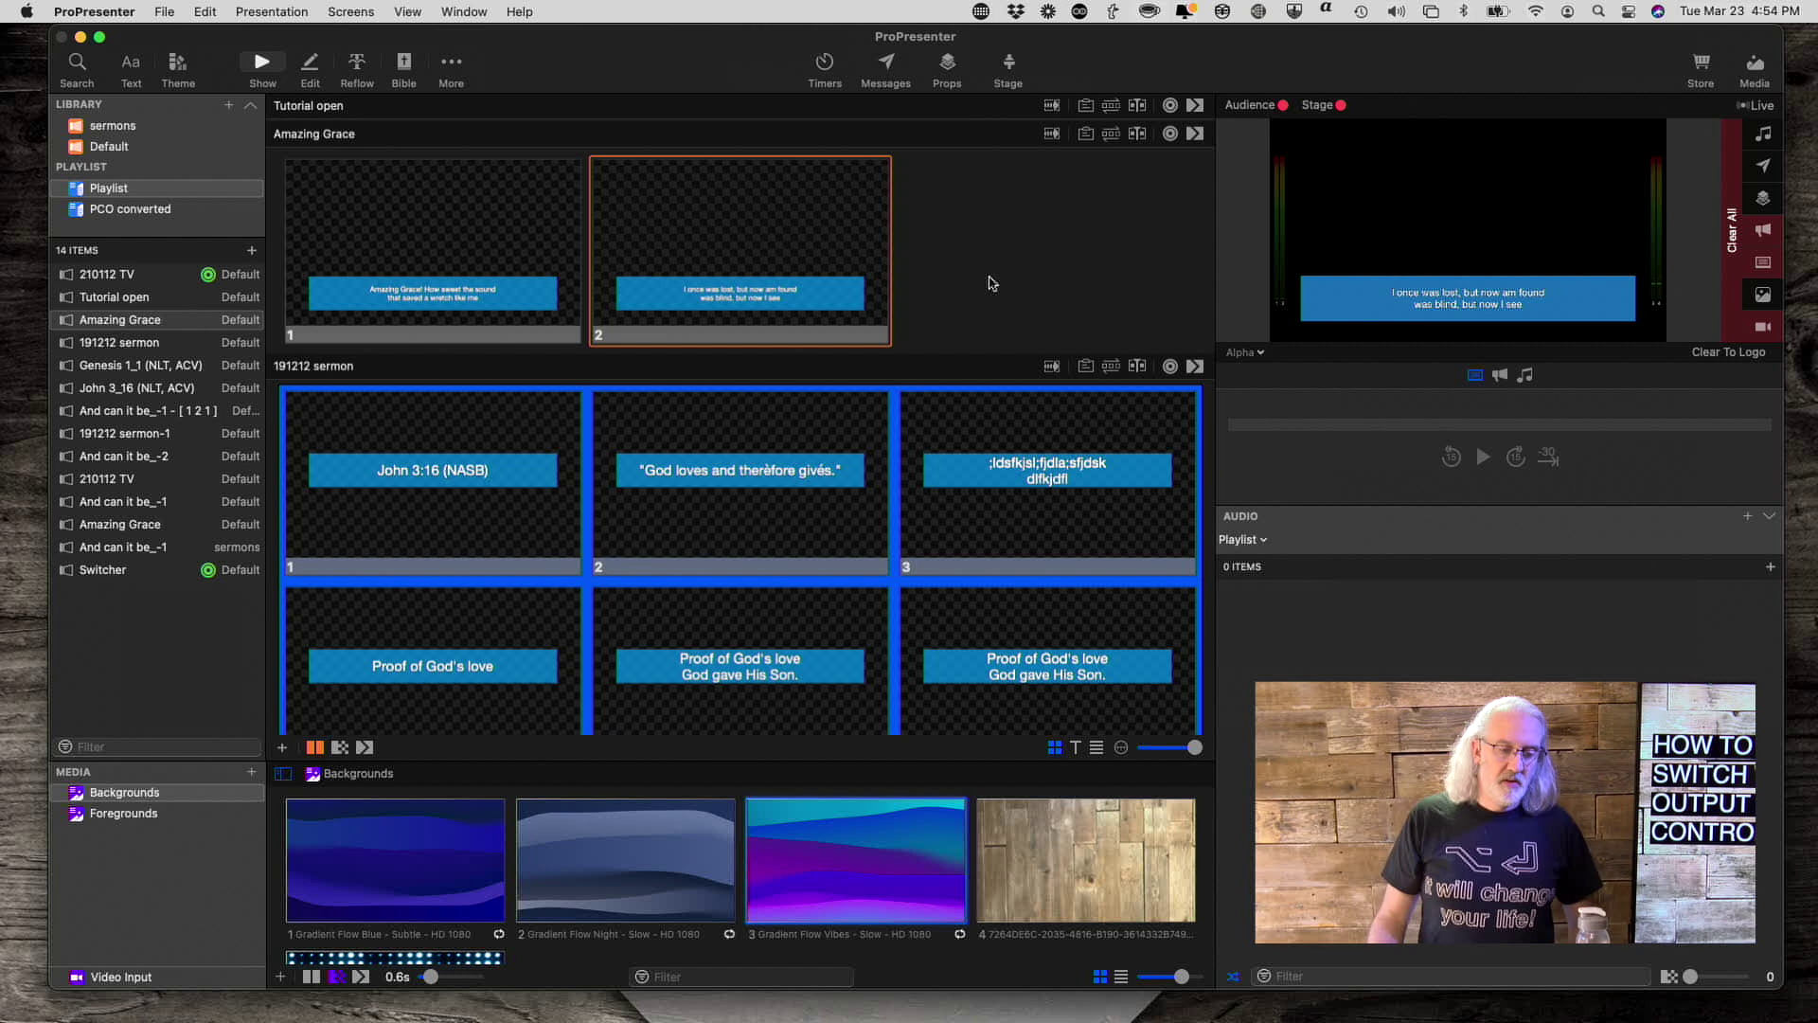
Give Amazing Grace slide 1 an Audience Look action switching to Worship
right_click(447, 187)
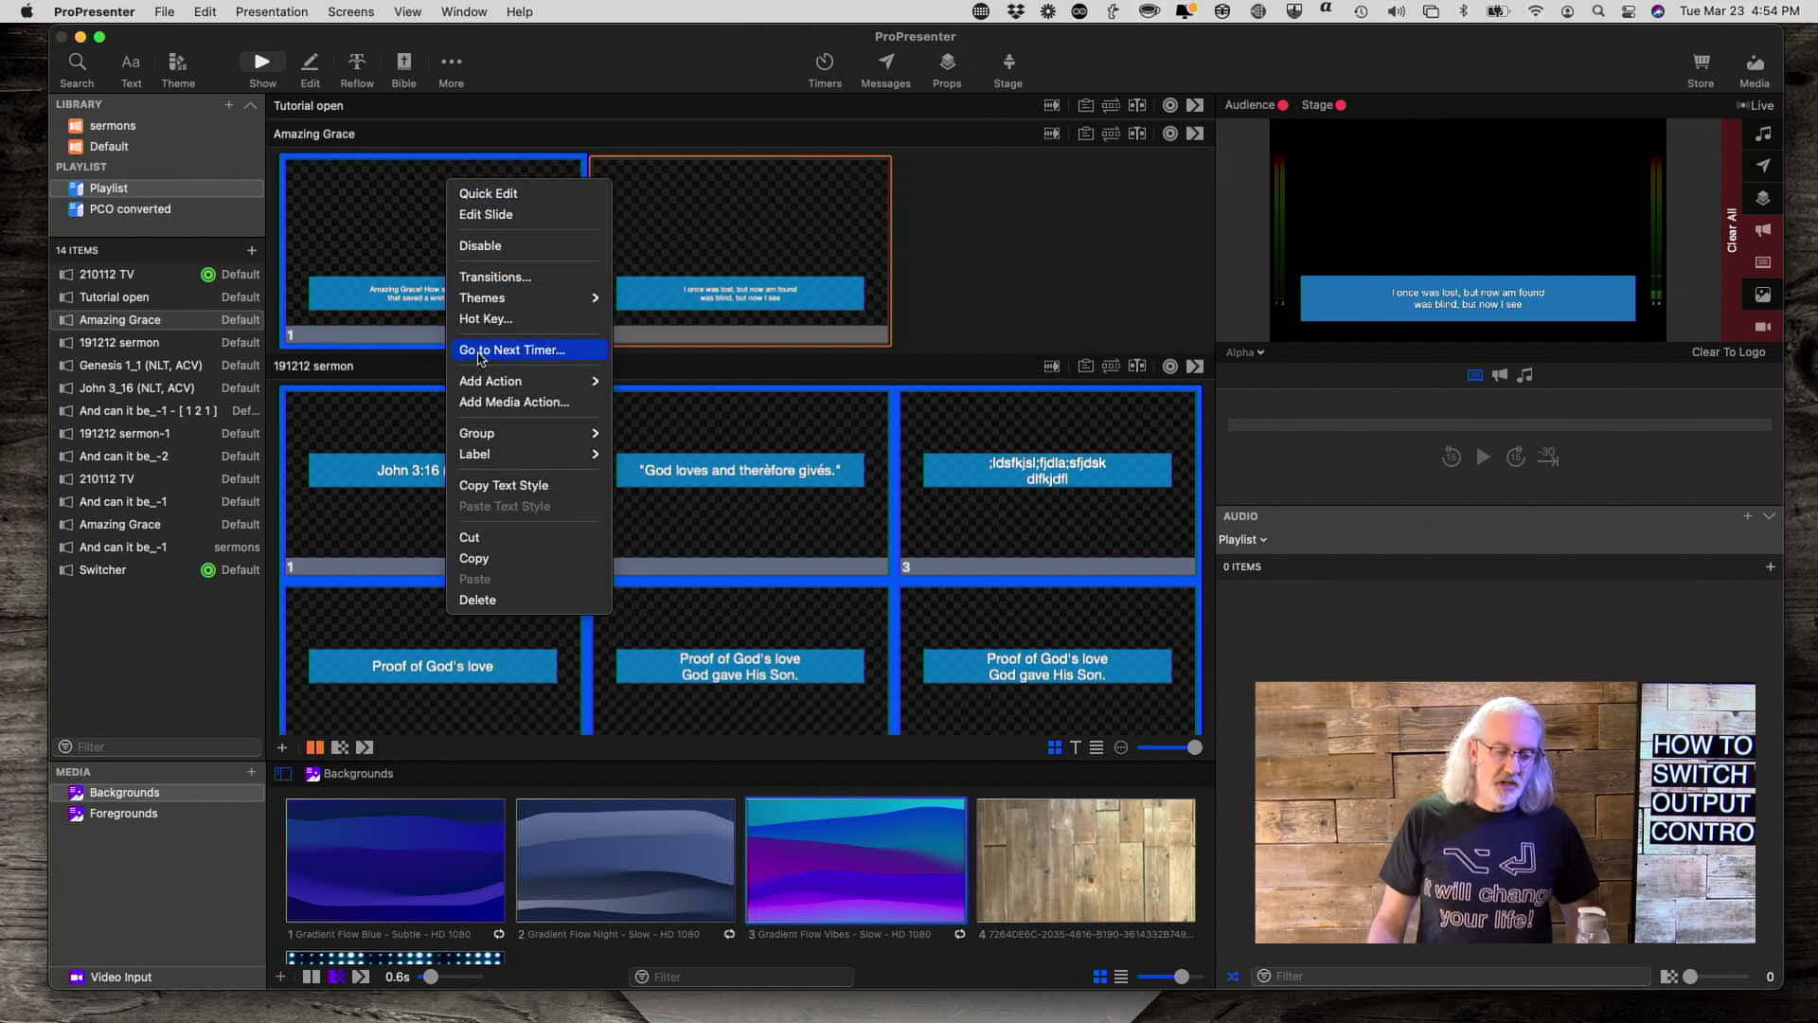
left_click(981, 223)
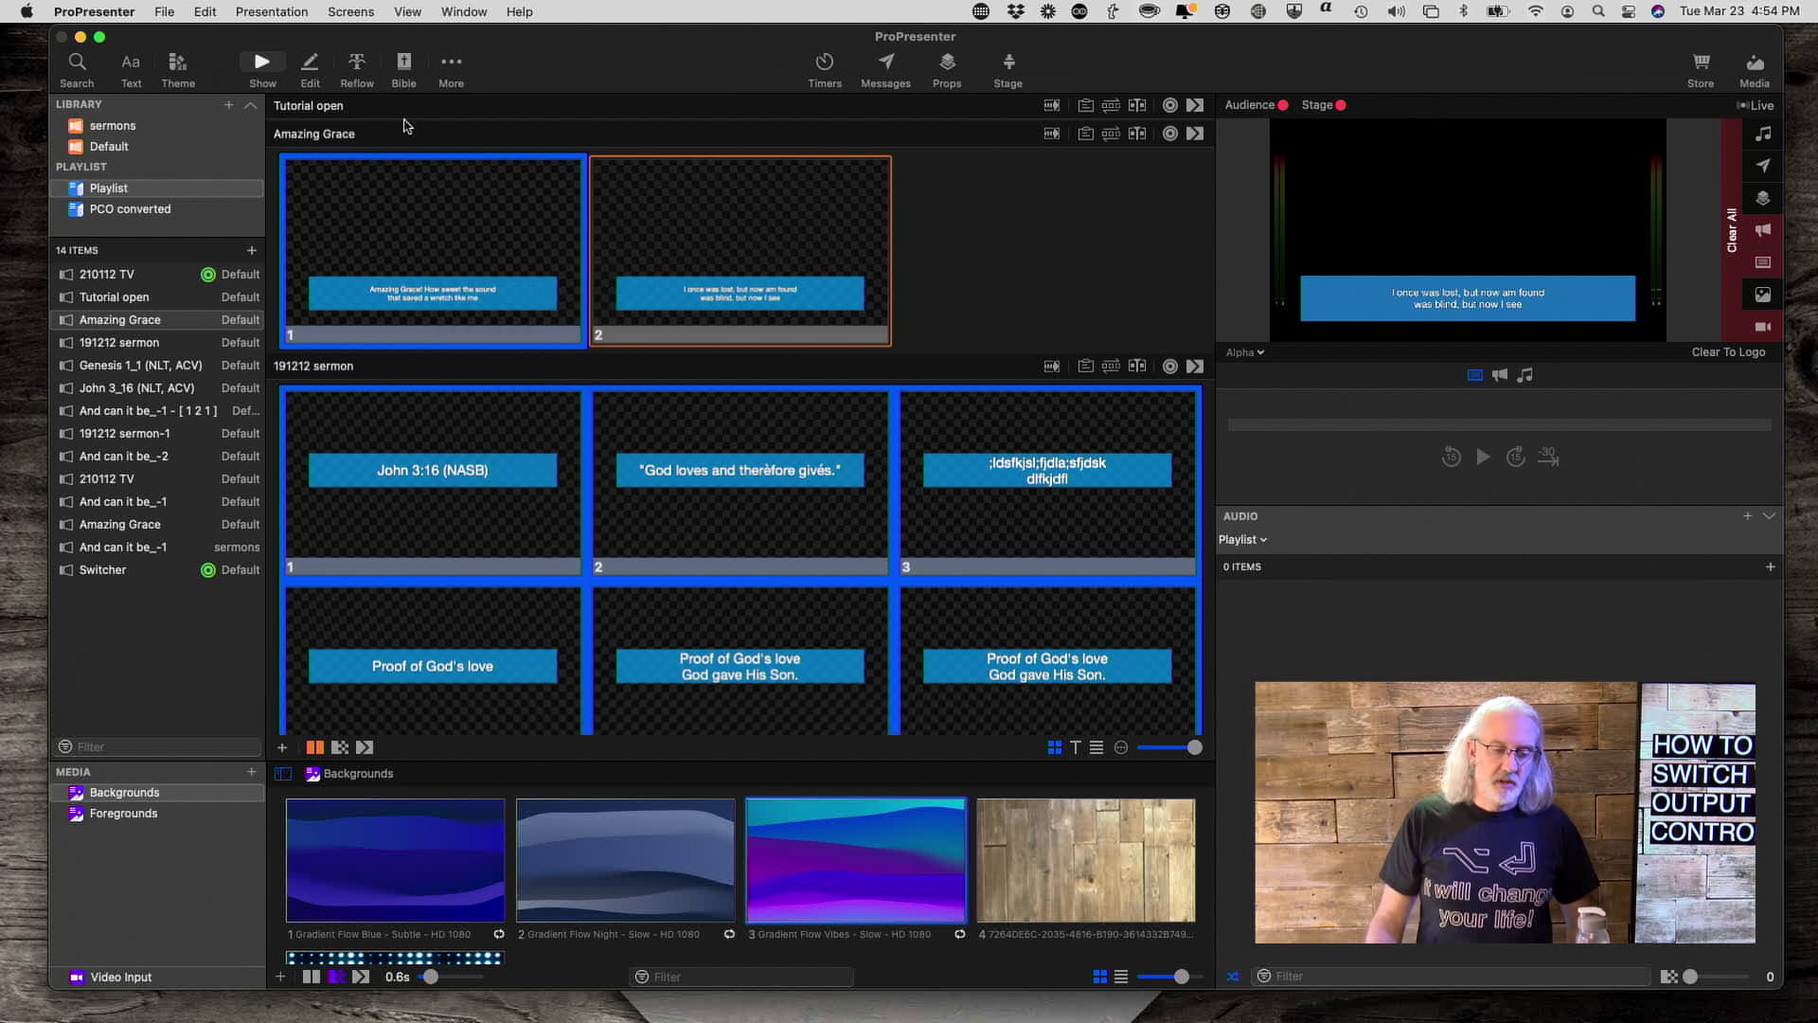
left_click(438, 201)
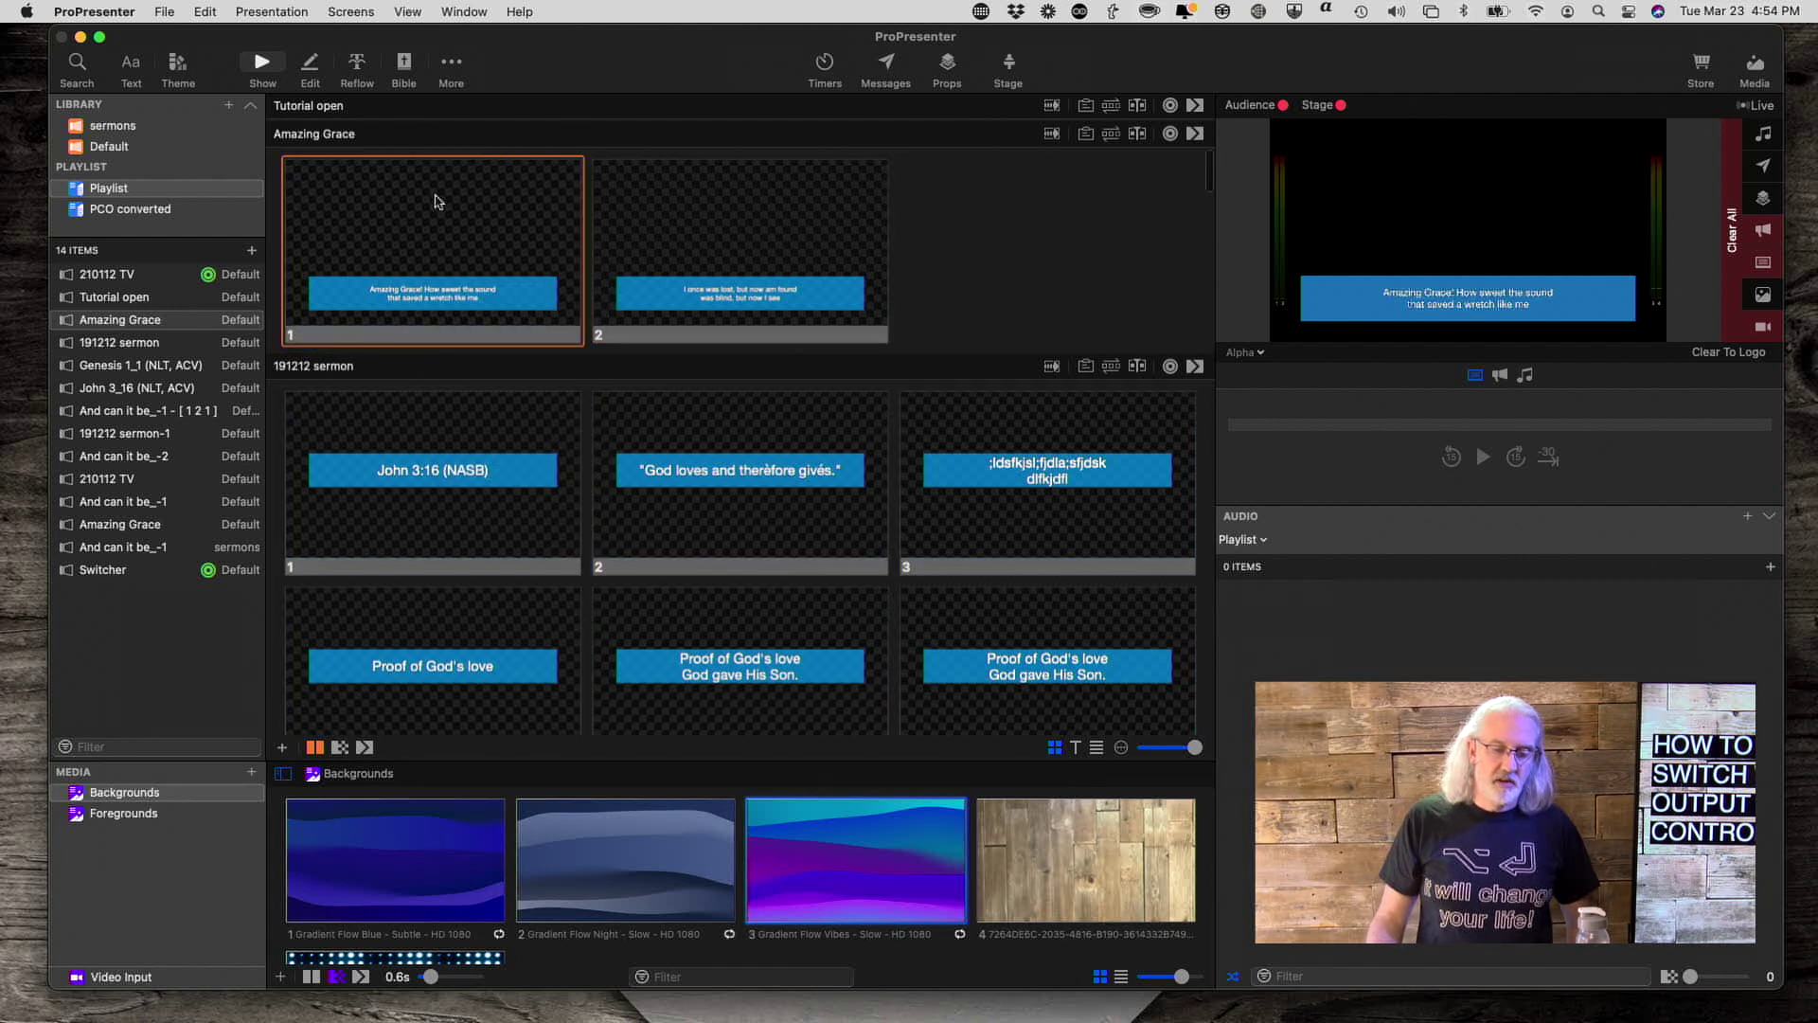
right_click(438, 201)
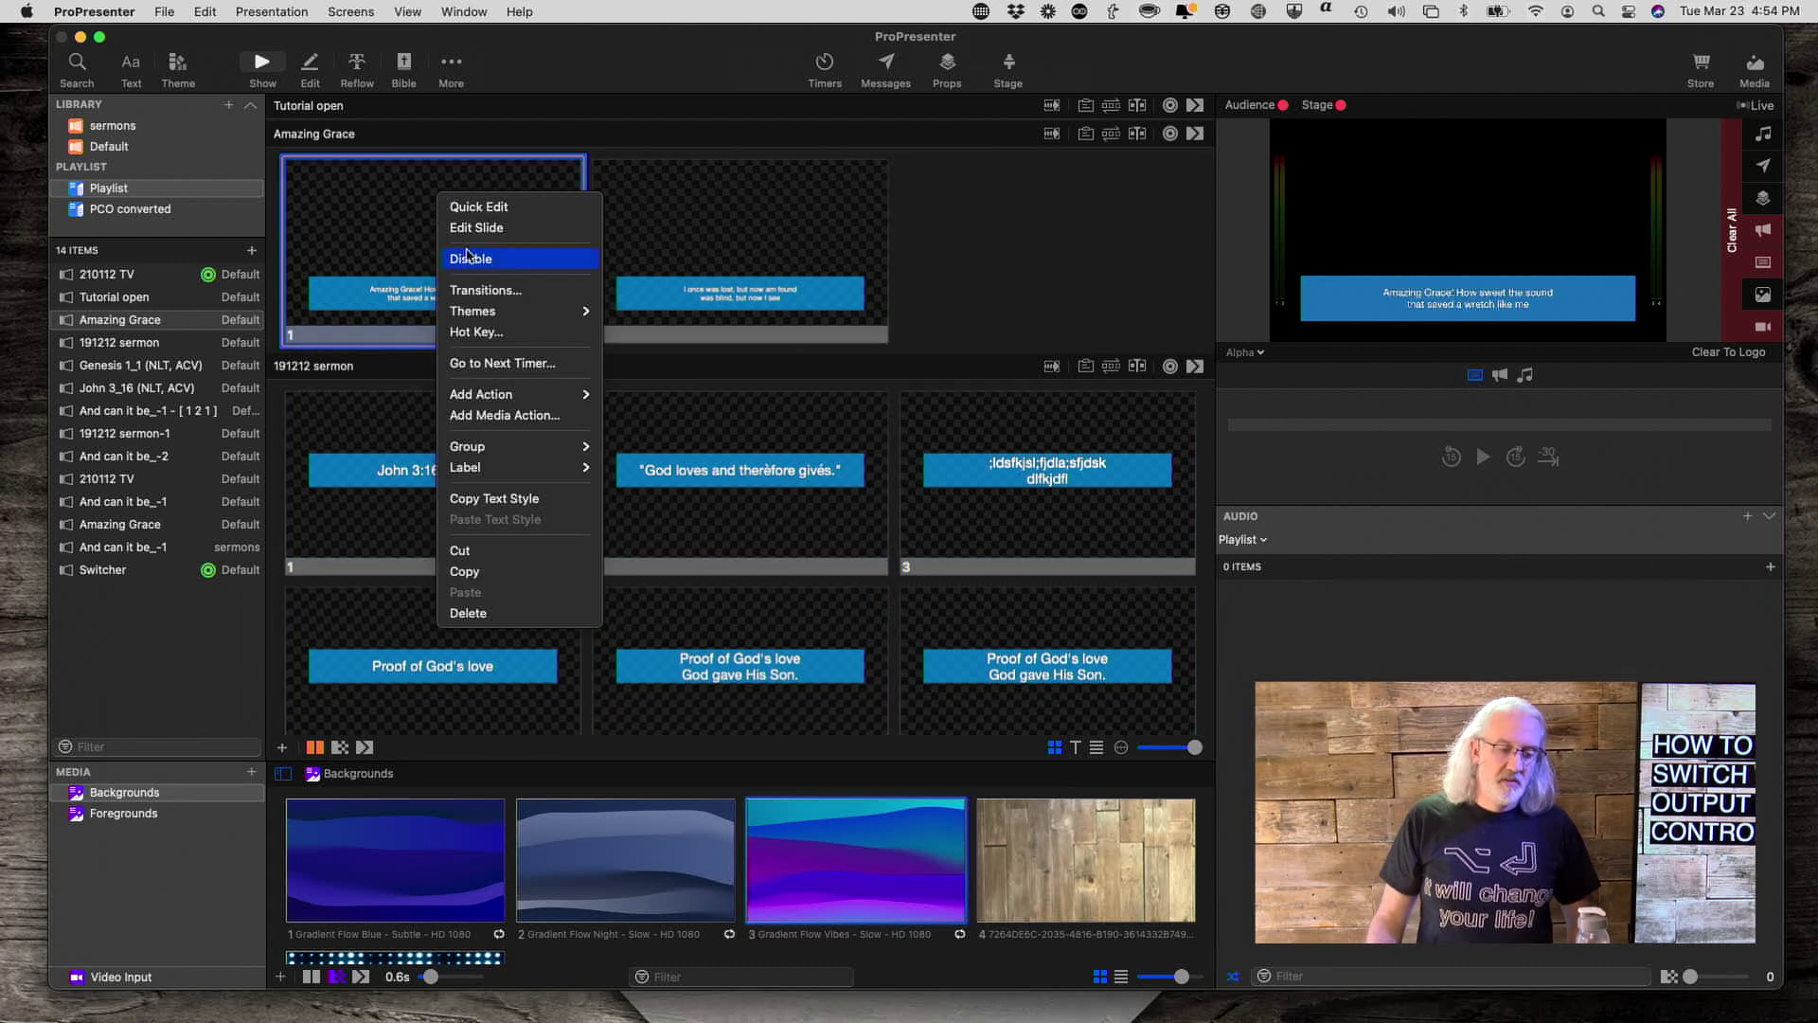
mouse_move(481, 316)
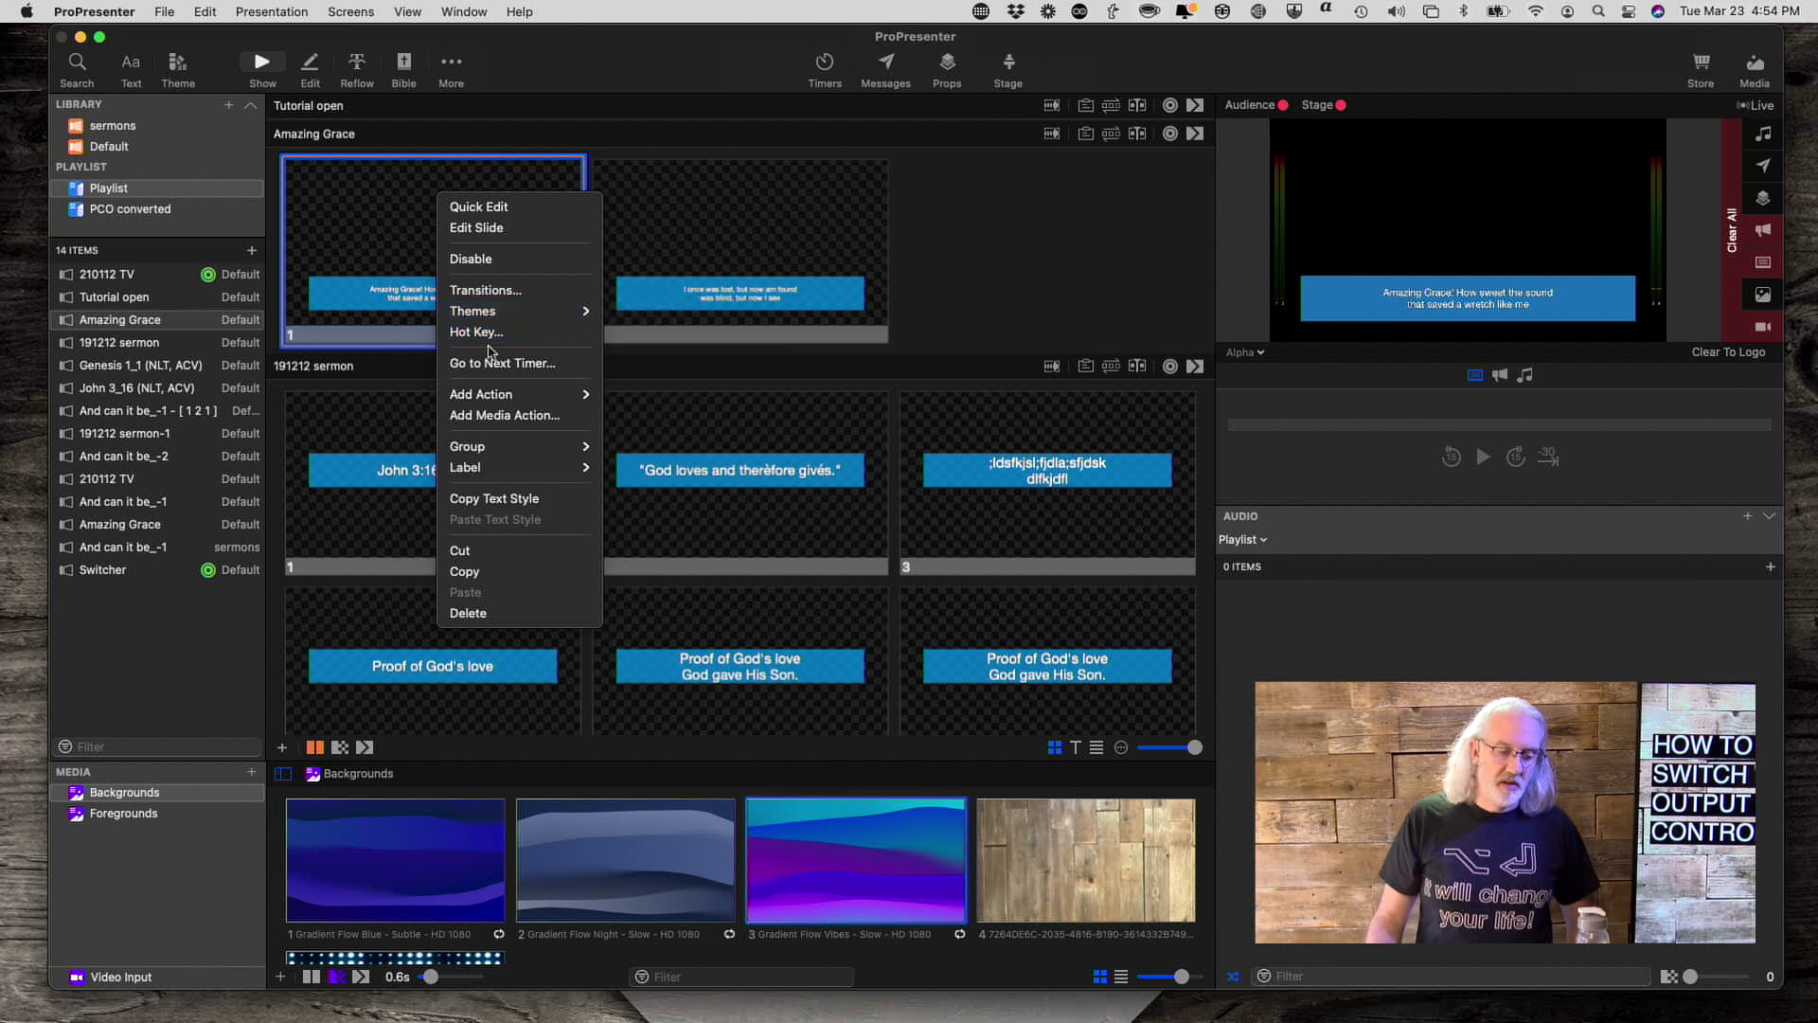
mouse_move(490, 396)
mouse_move(642, 396)
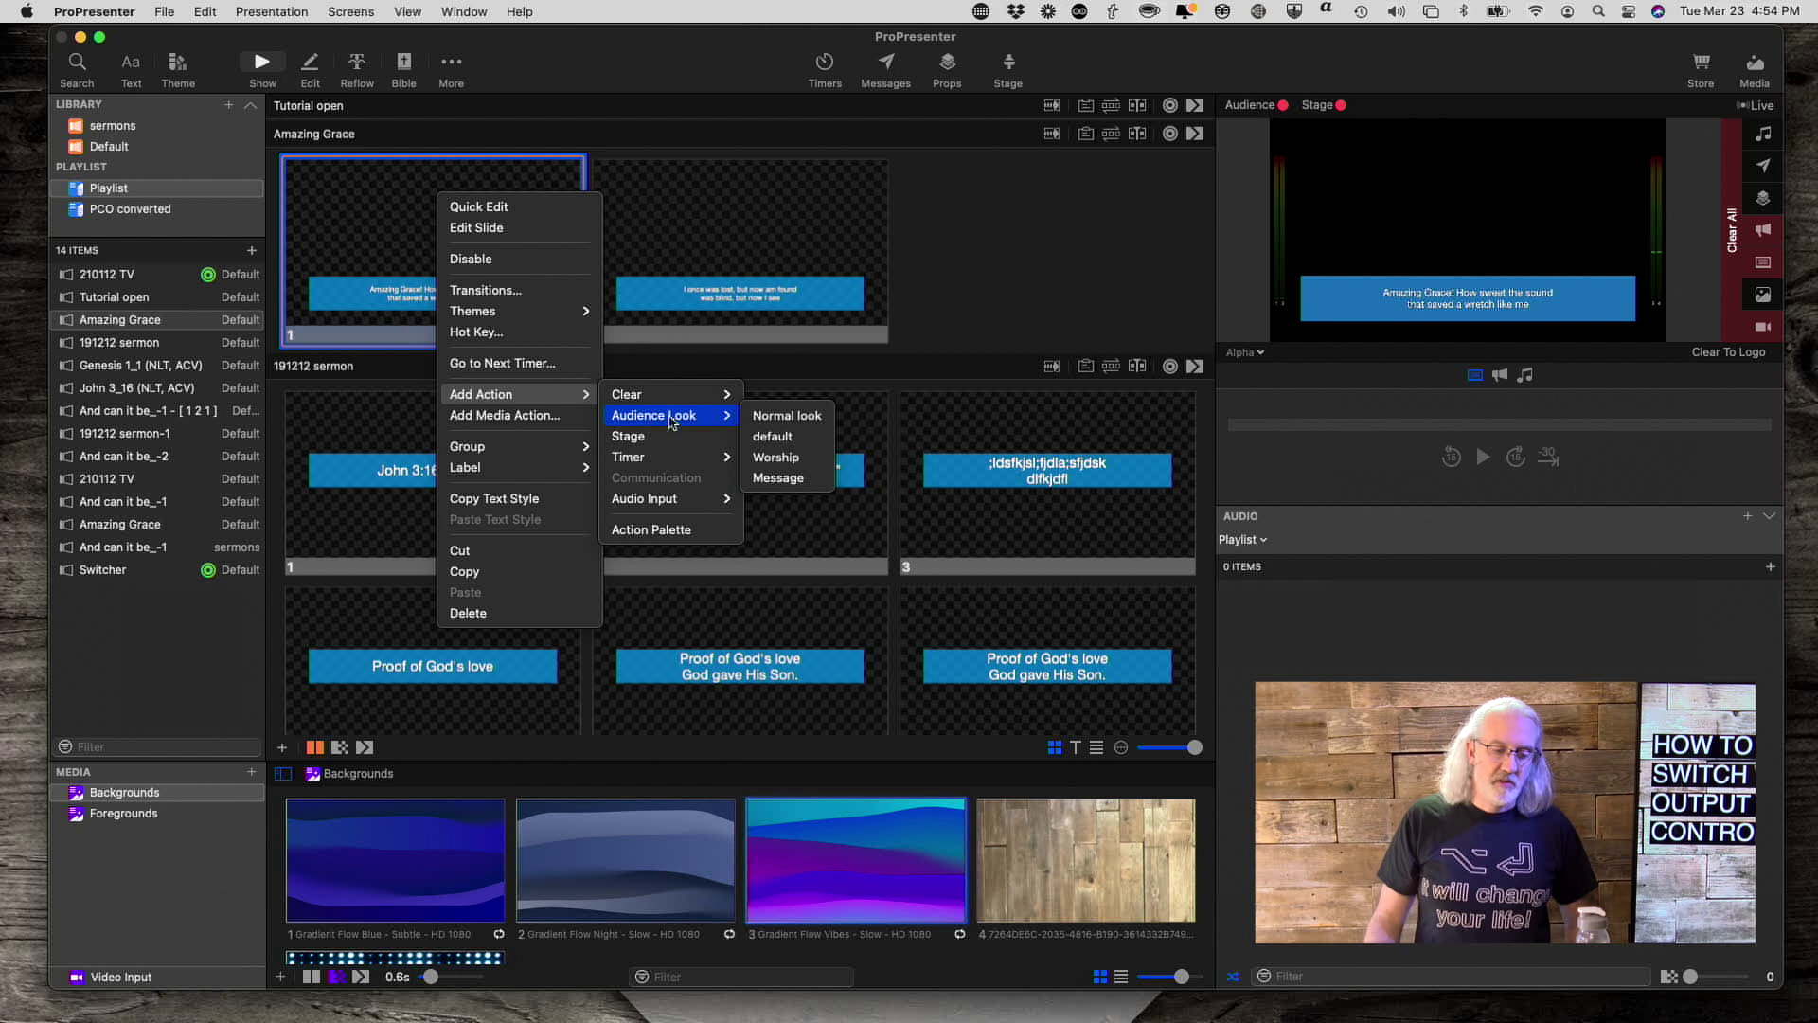
left_click(767, 457)
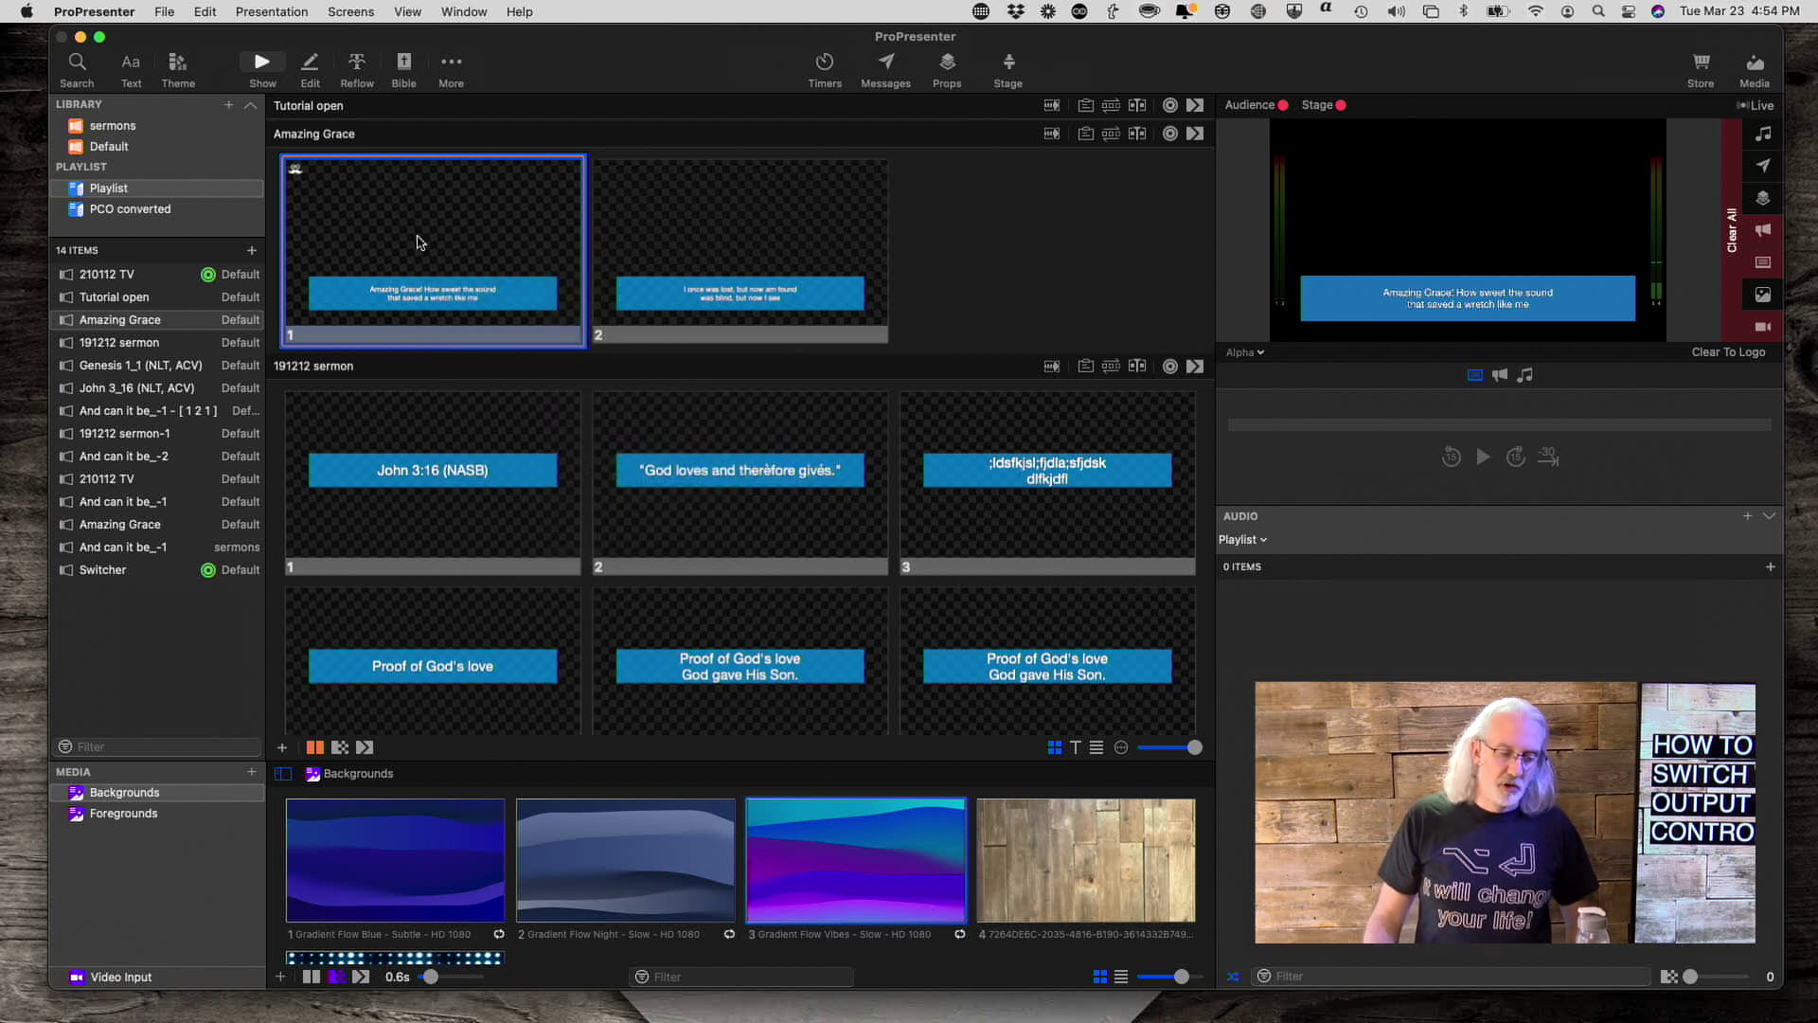
Give the John 3:16 sermon slide an Audience Look action switching to Message
right_click(349, 436)
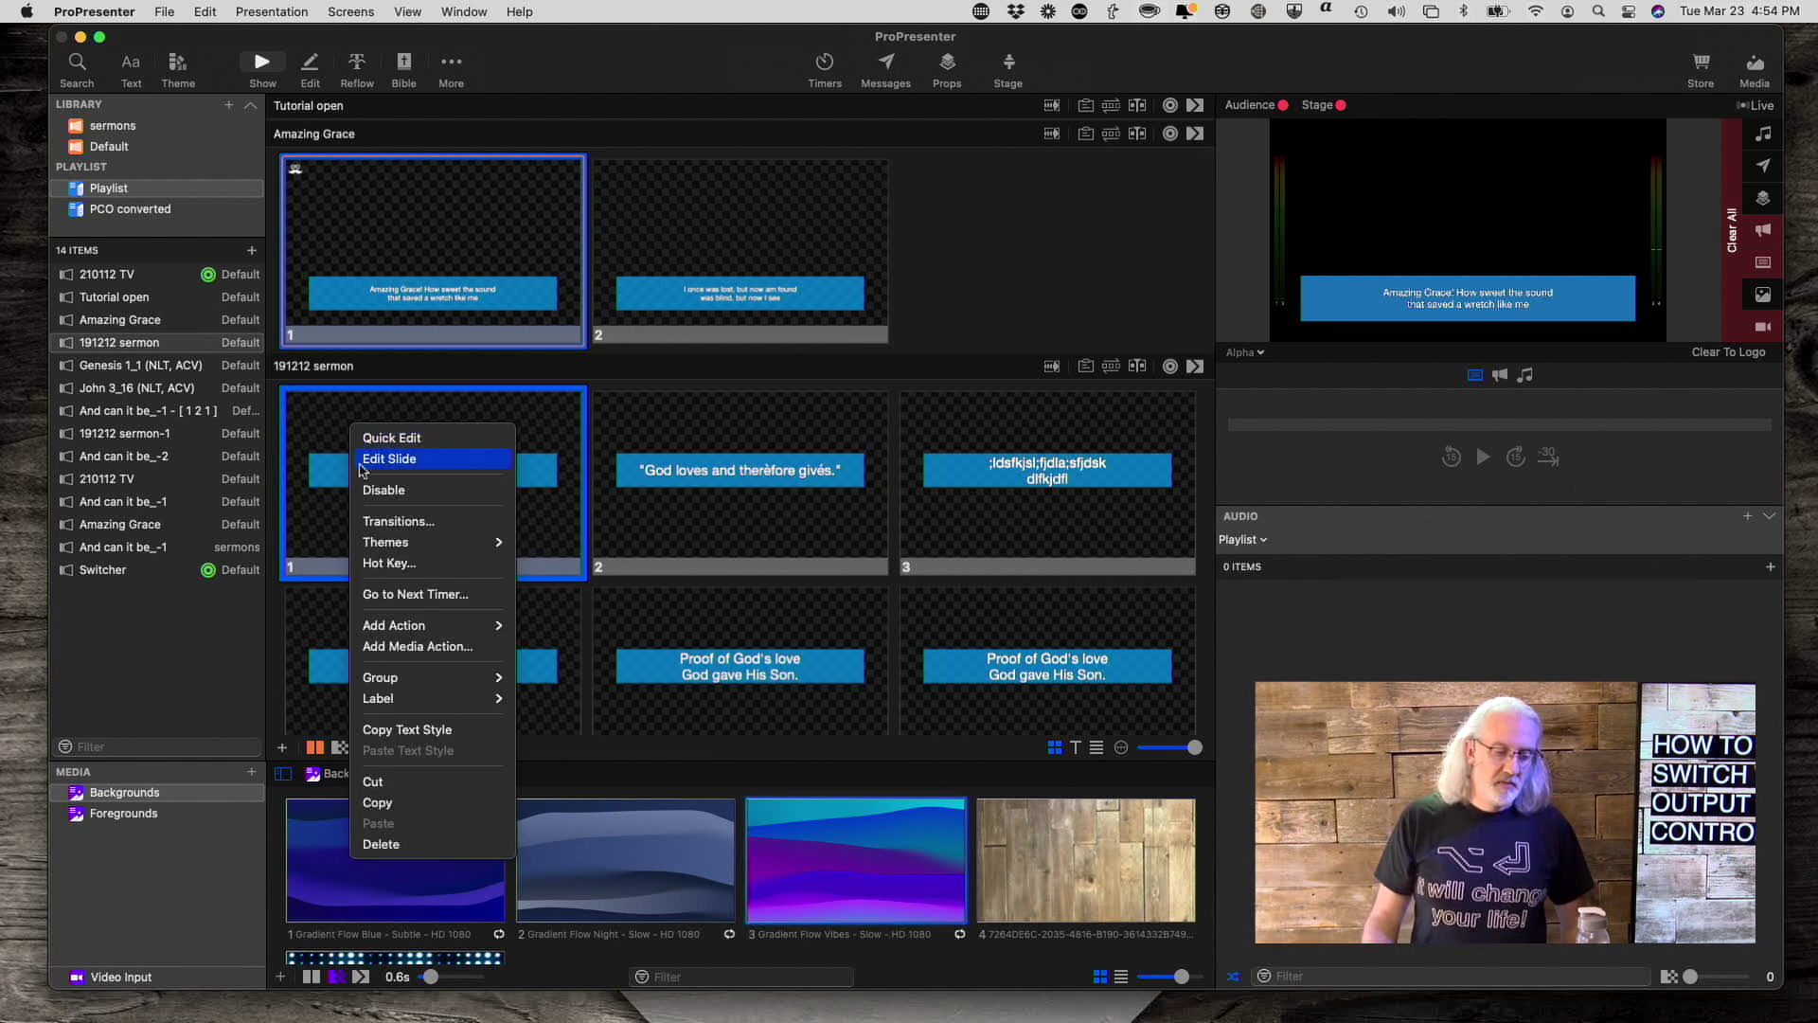
mouse_move(384, 540)
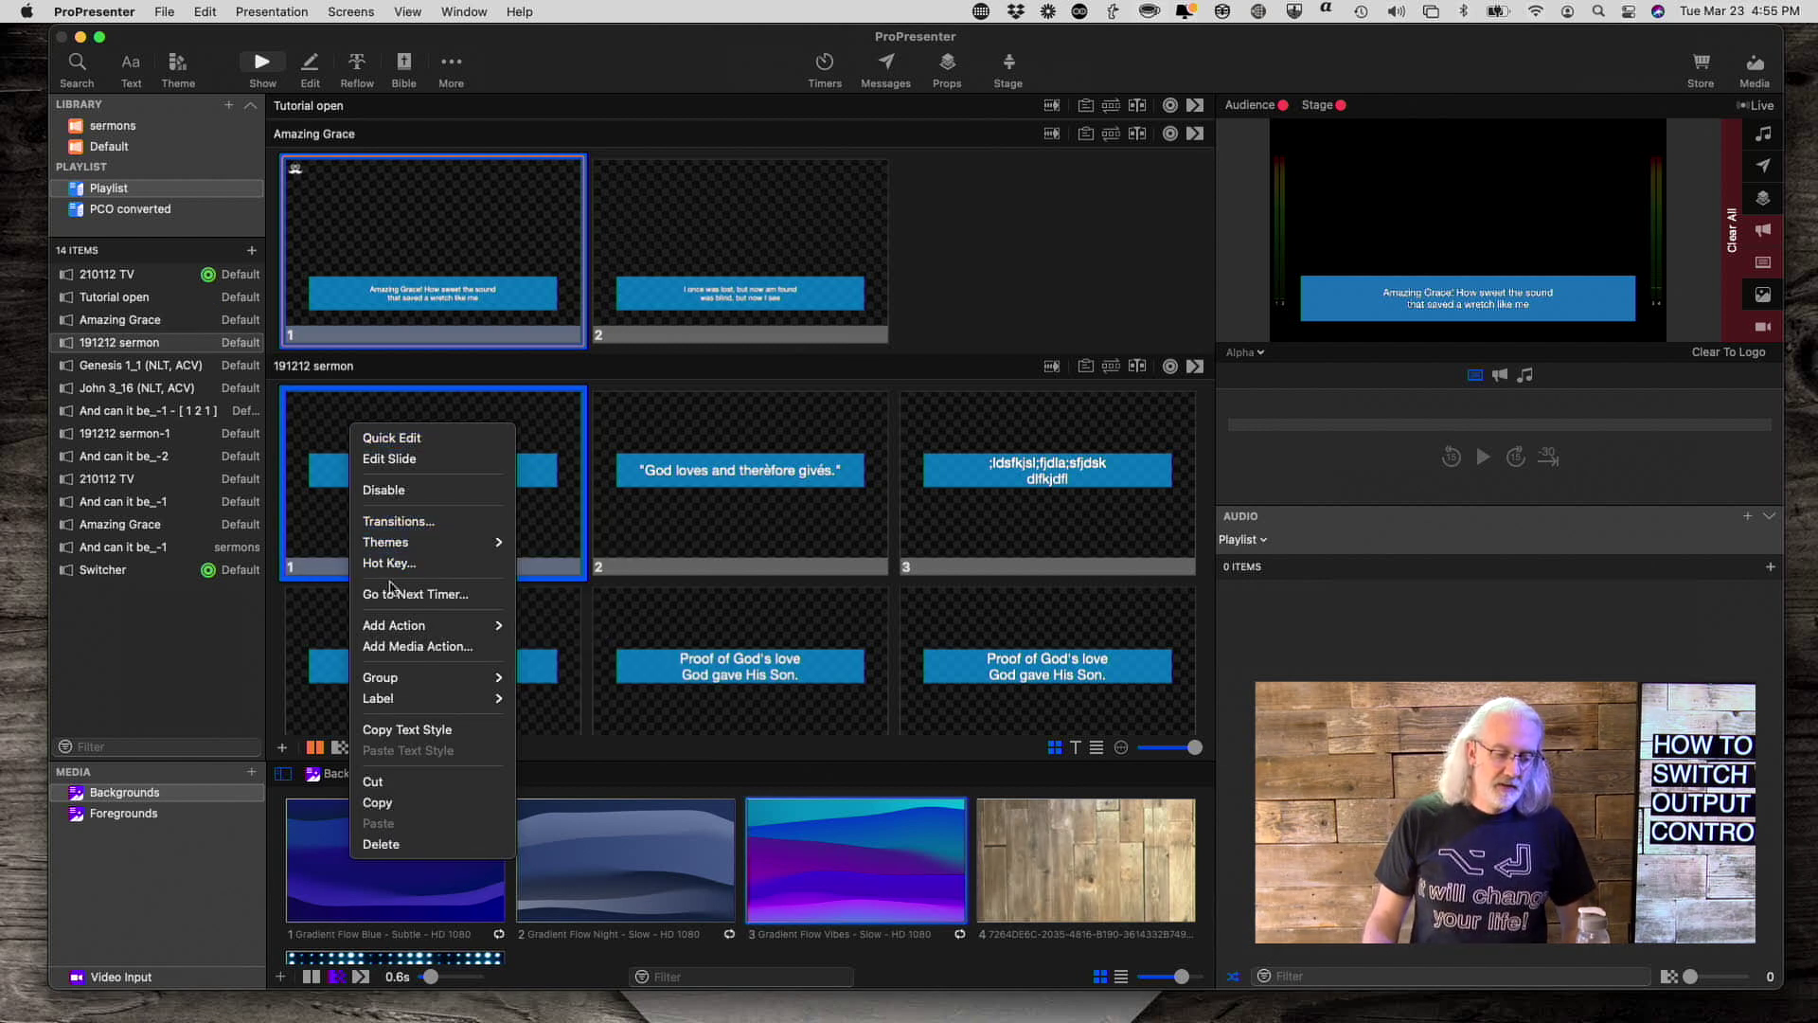
mouse_move(389, 623)
mouse_move(582, 651)
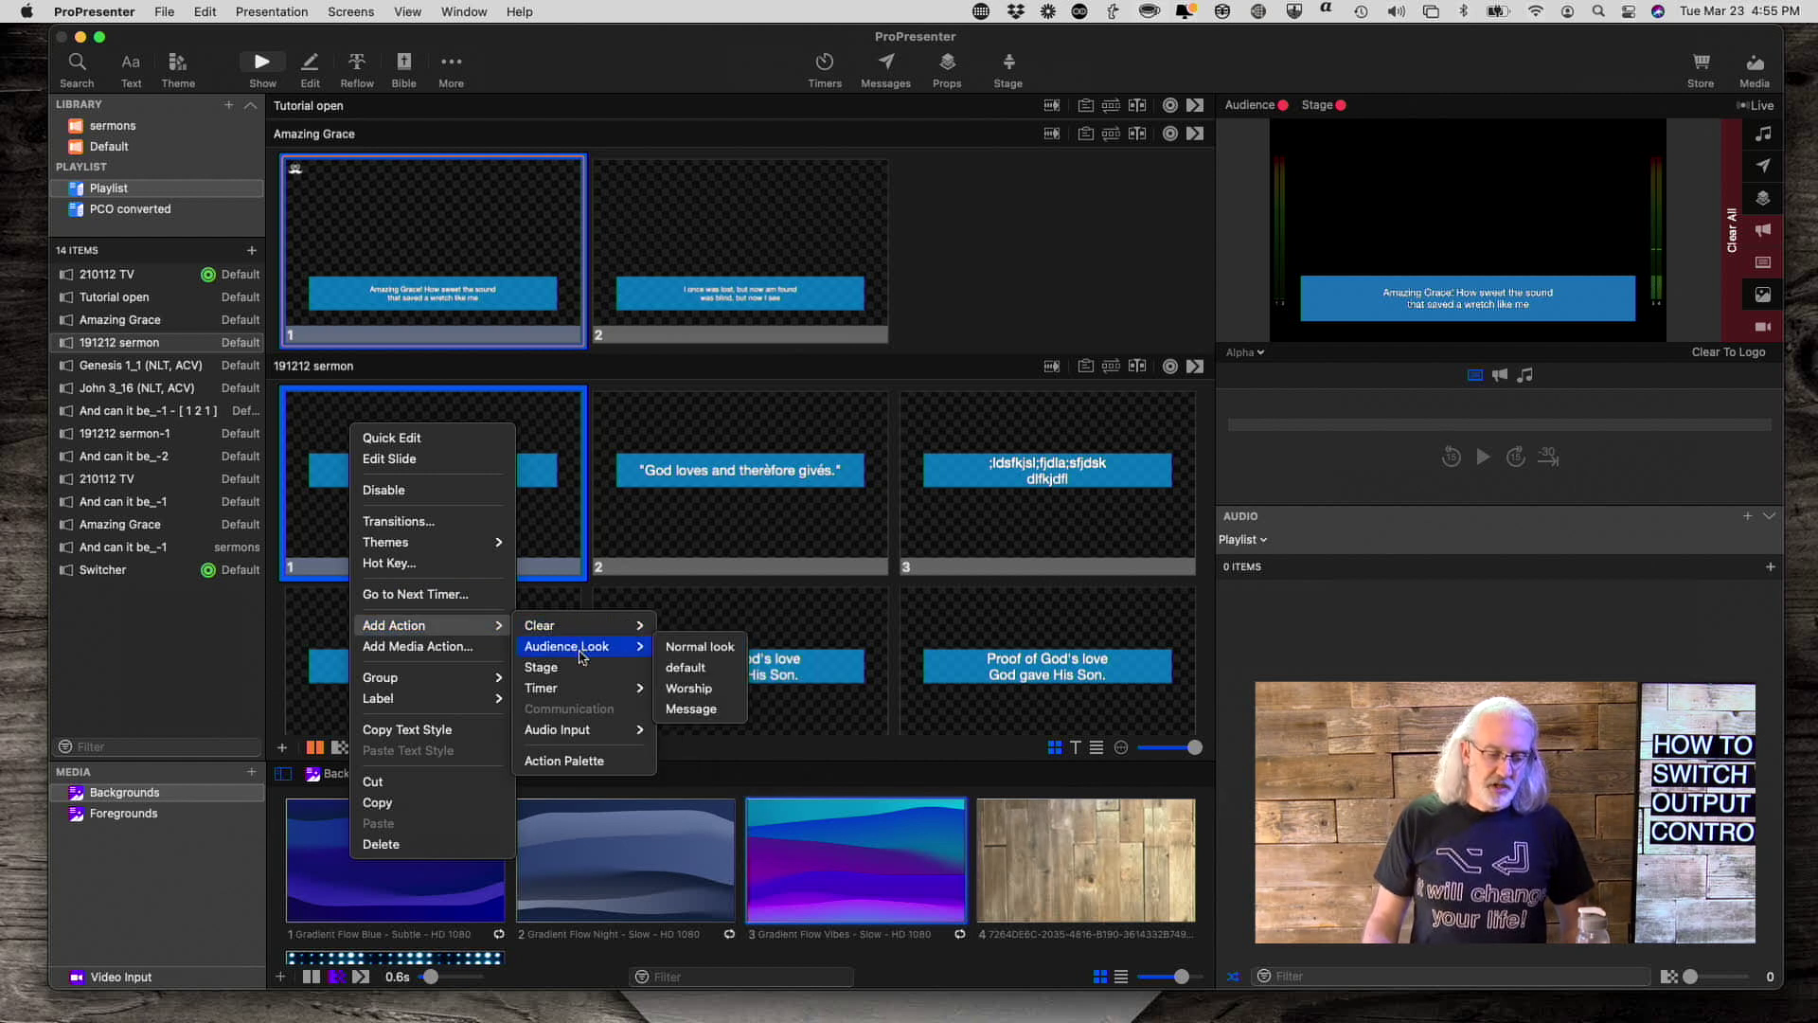
left_click(694, 710)
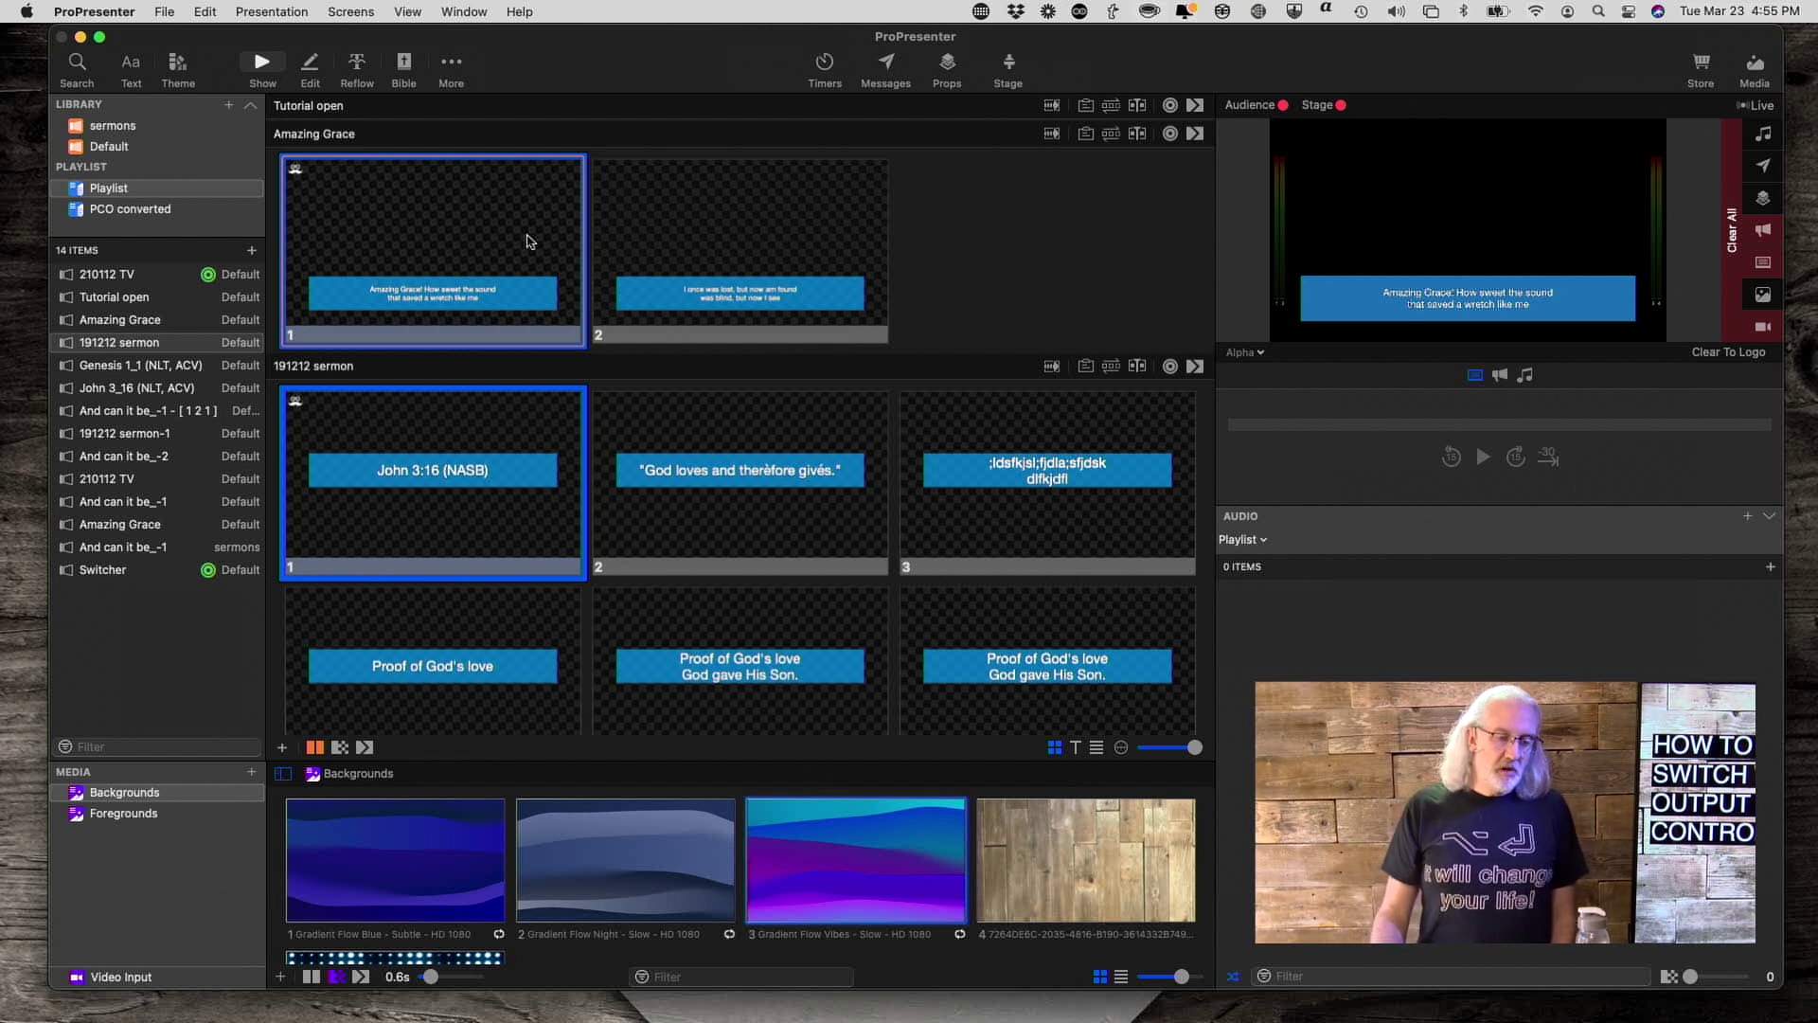
Trigger Amazing Grace slides 1 and 2 to test the Worship look switch
left_click(1016, 225)
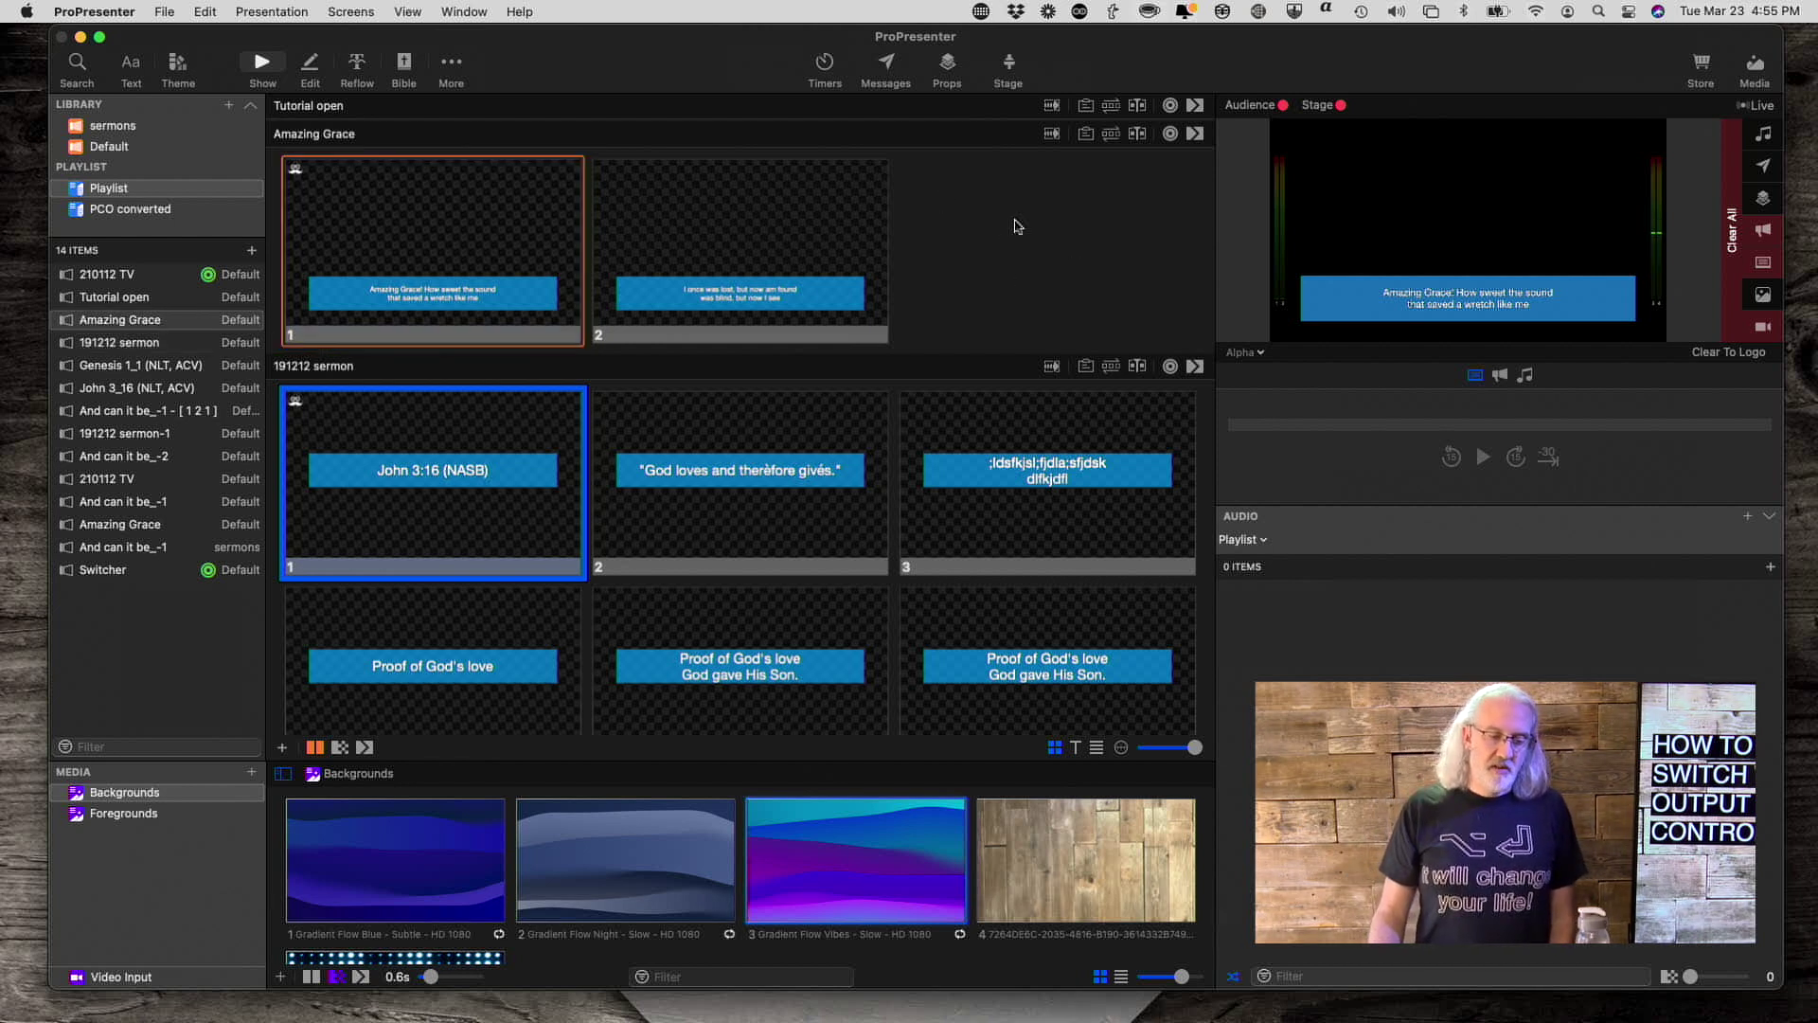
left_click(460, 177)
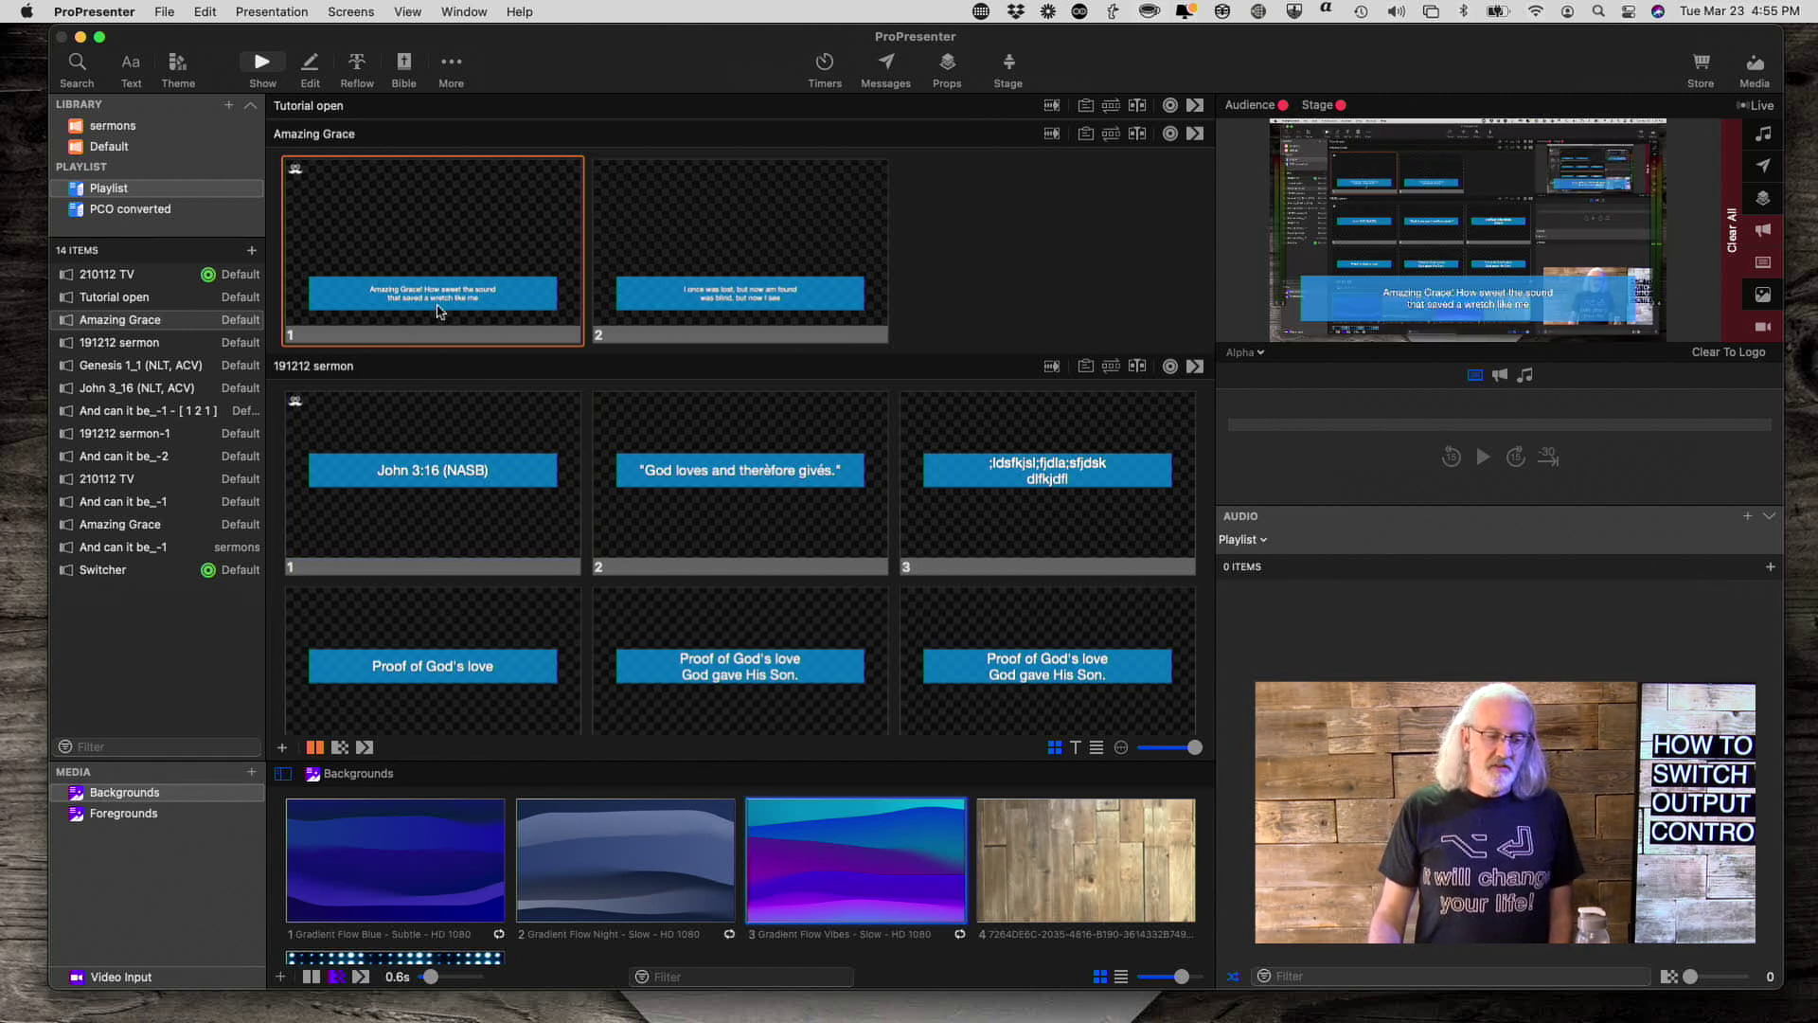
left_click(768, 223)
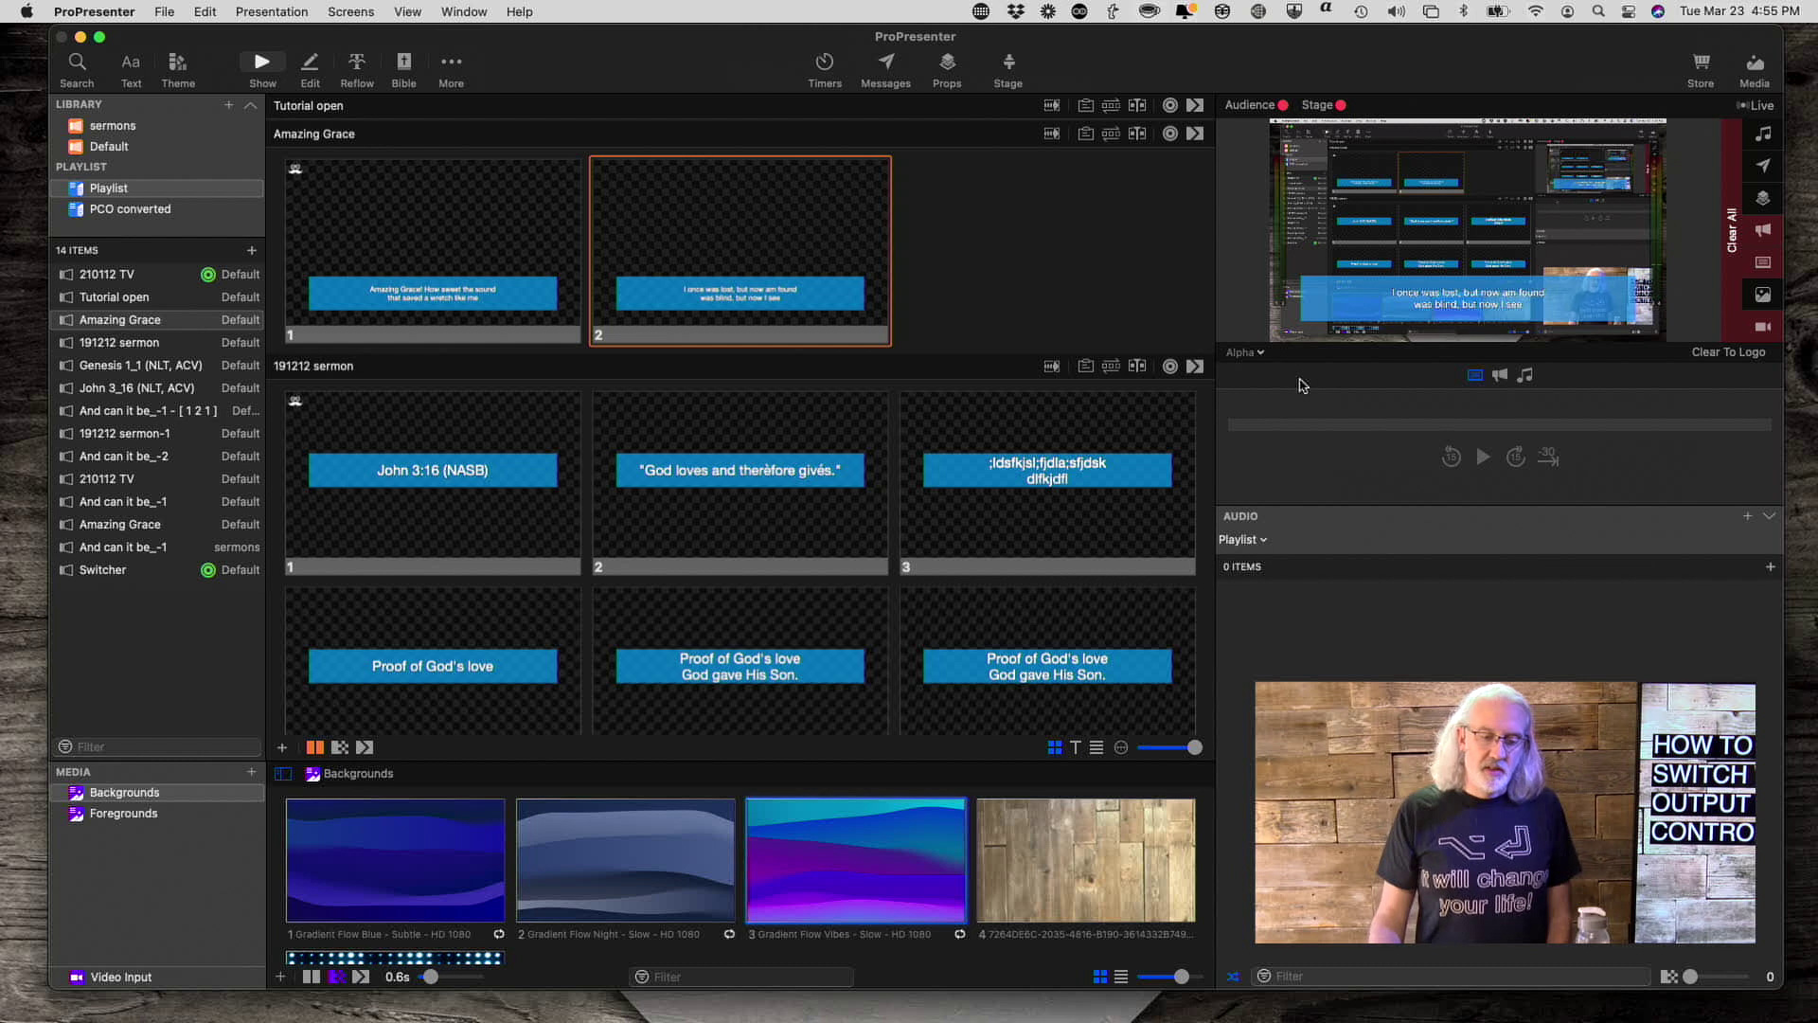
Preview Main out and alternate Amazing Grace slides 1 and 2 live
left_click(1257, 352)
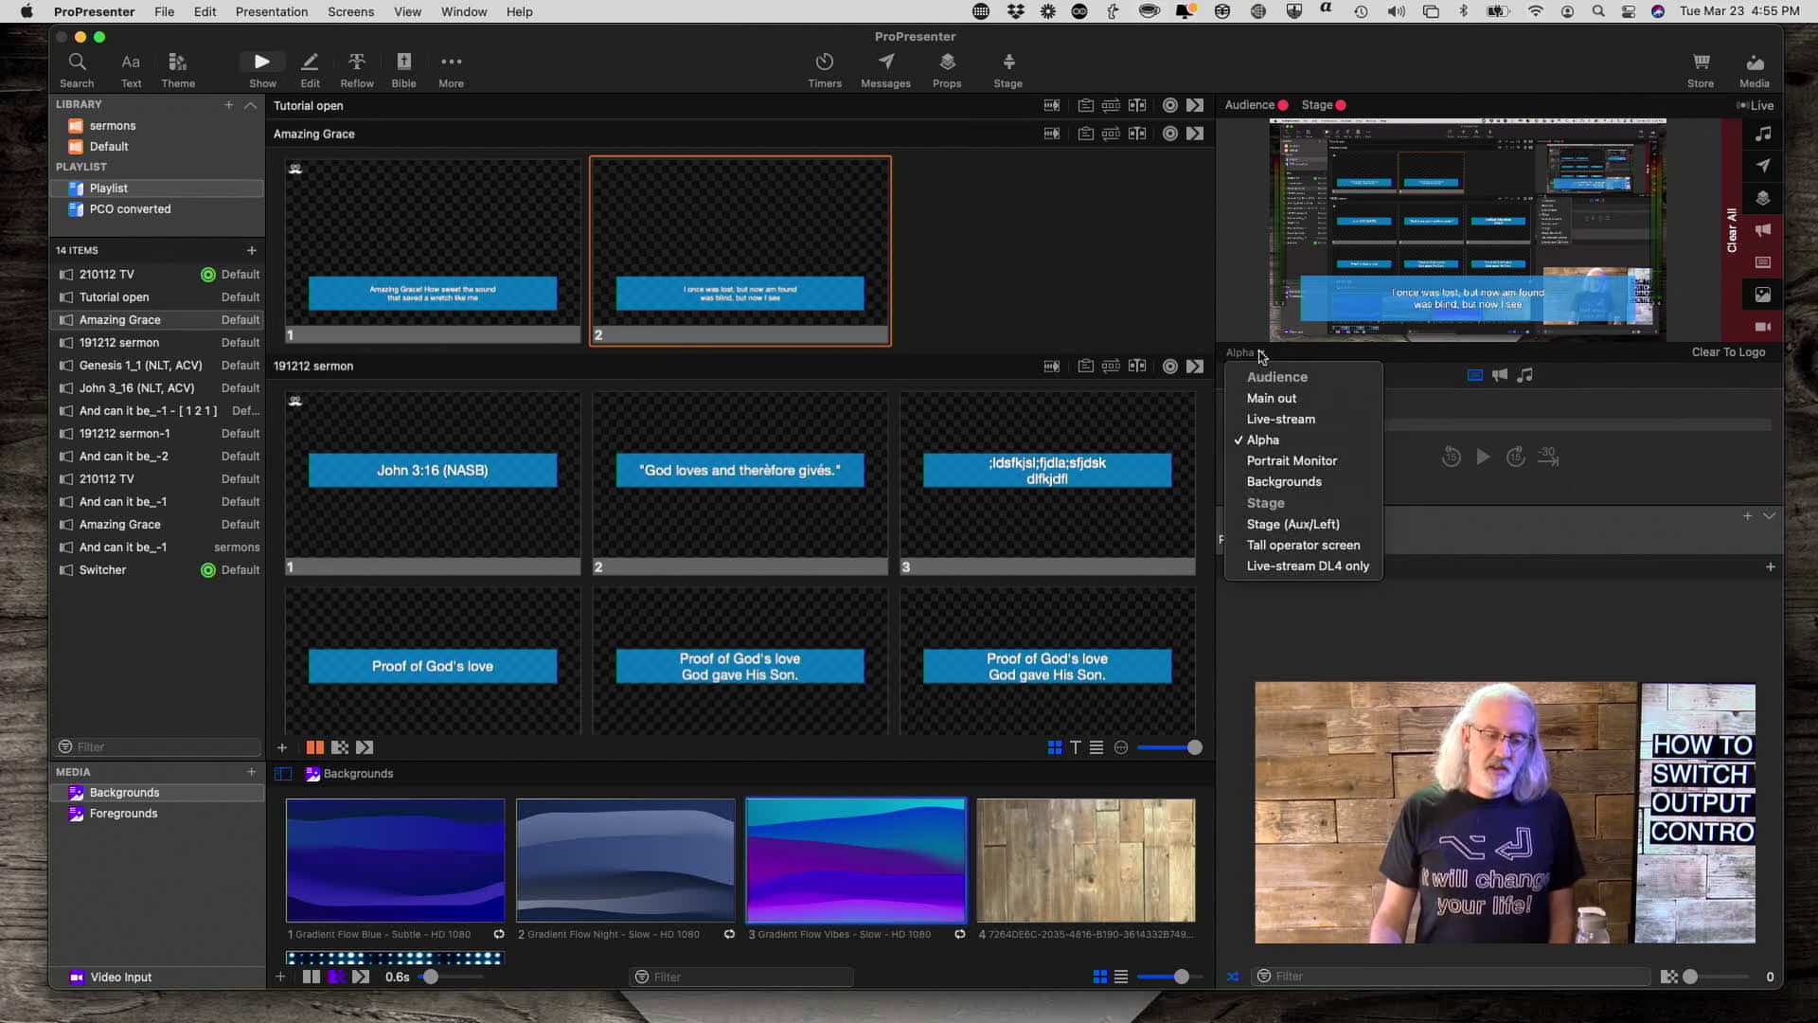
left_click(1265, 400)
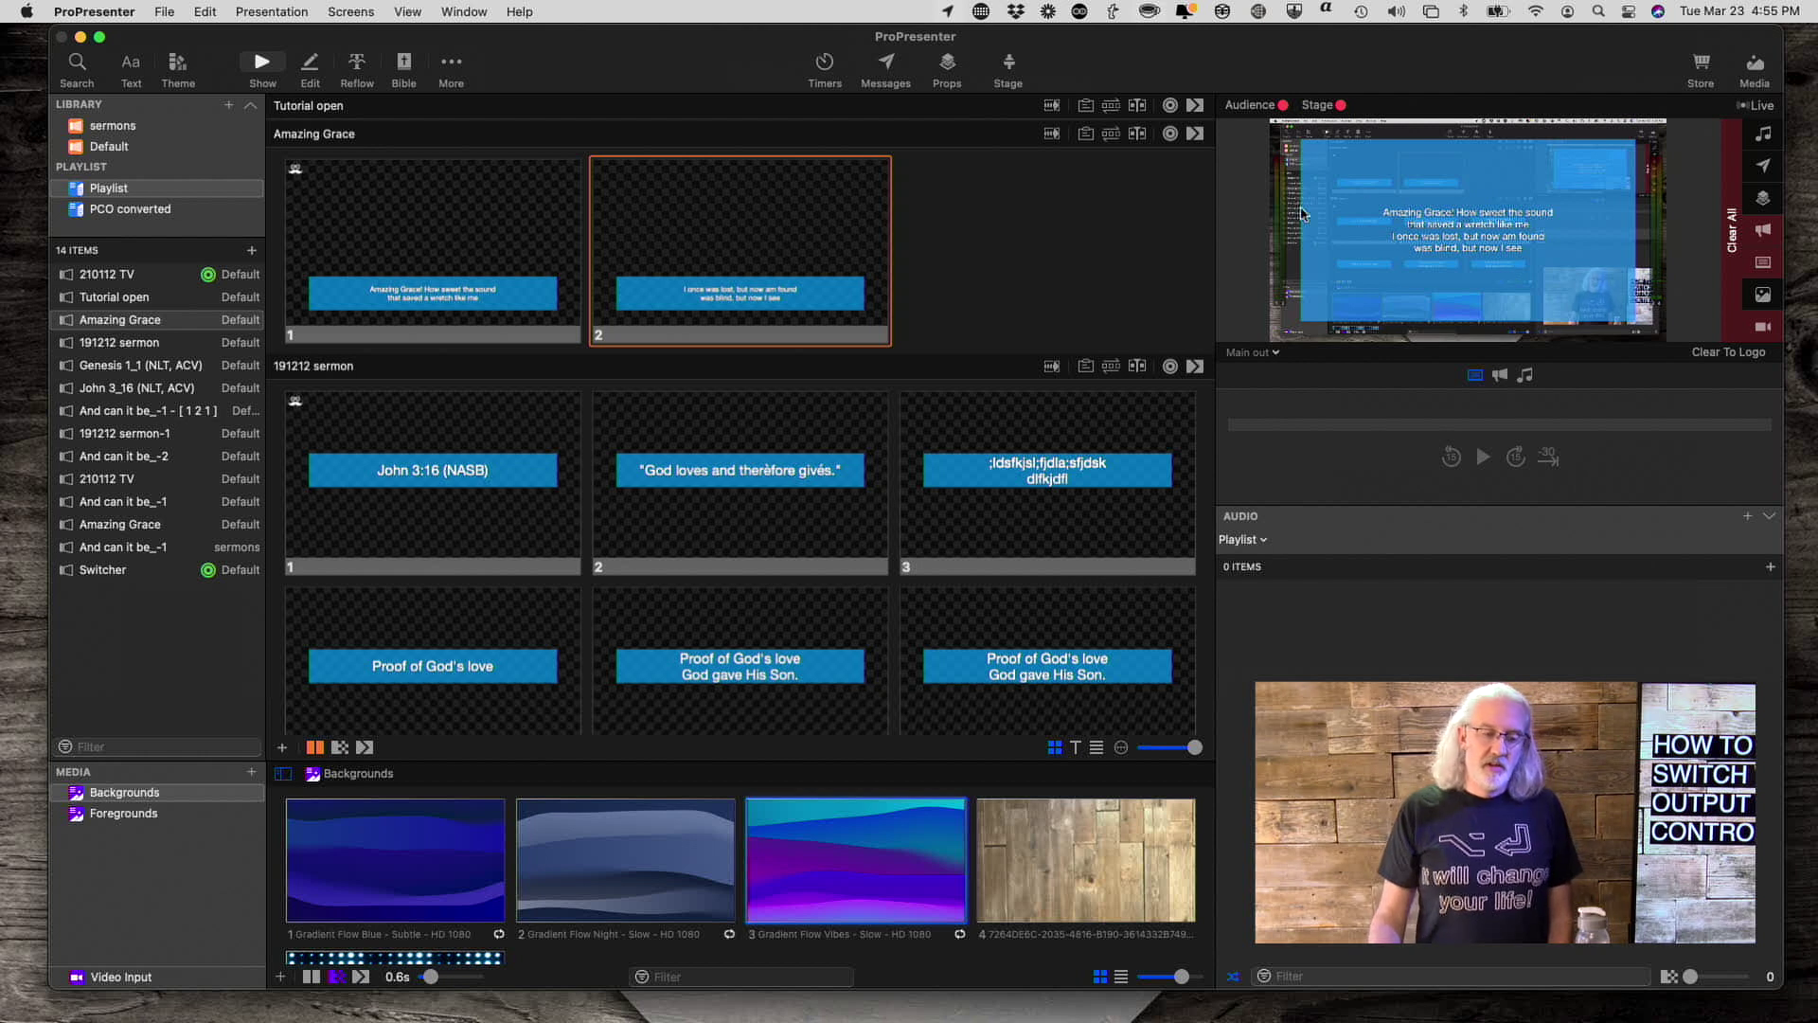
left_click(465, 237)
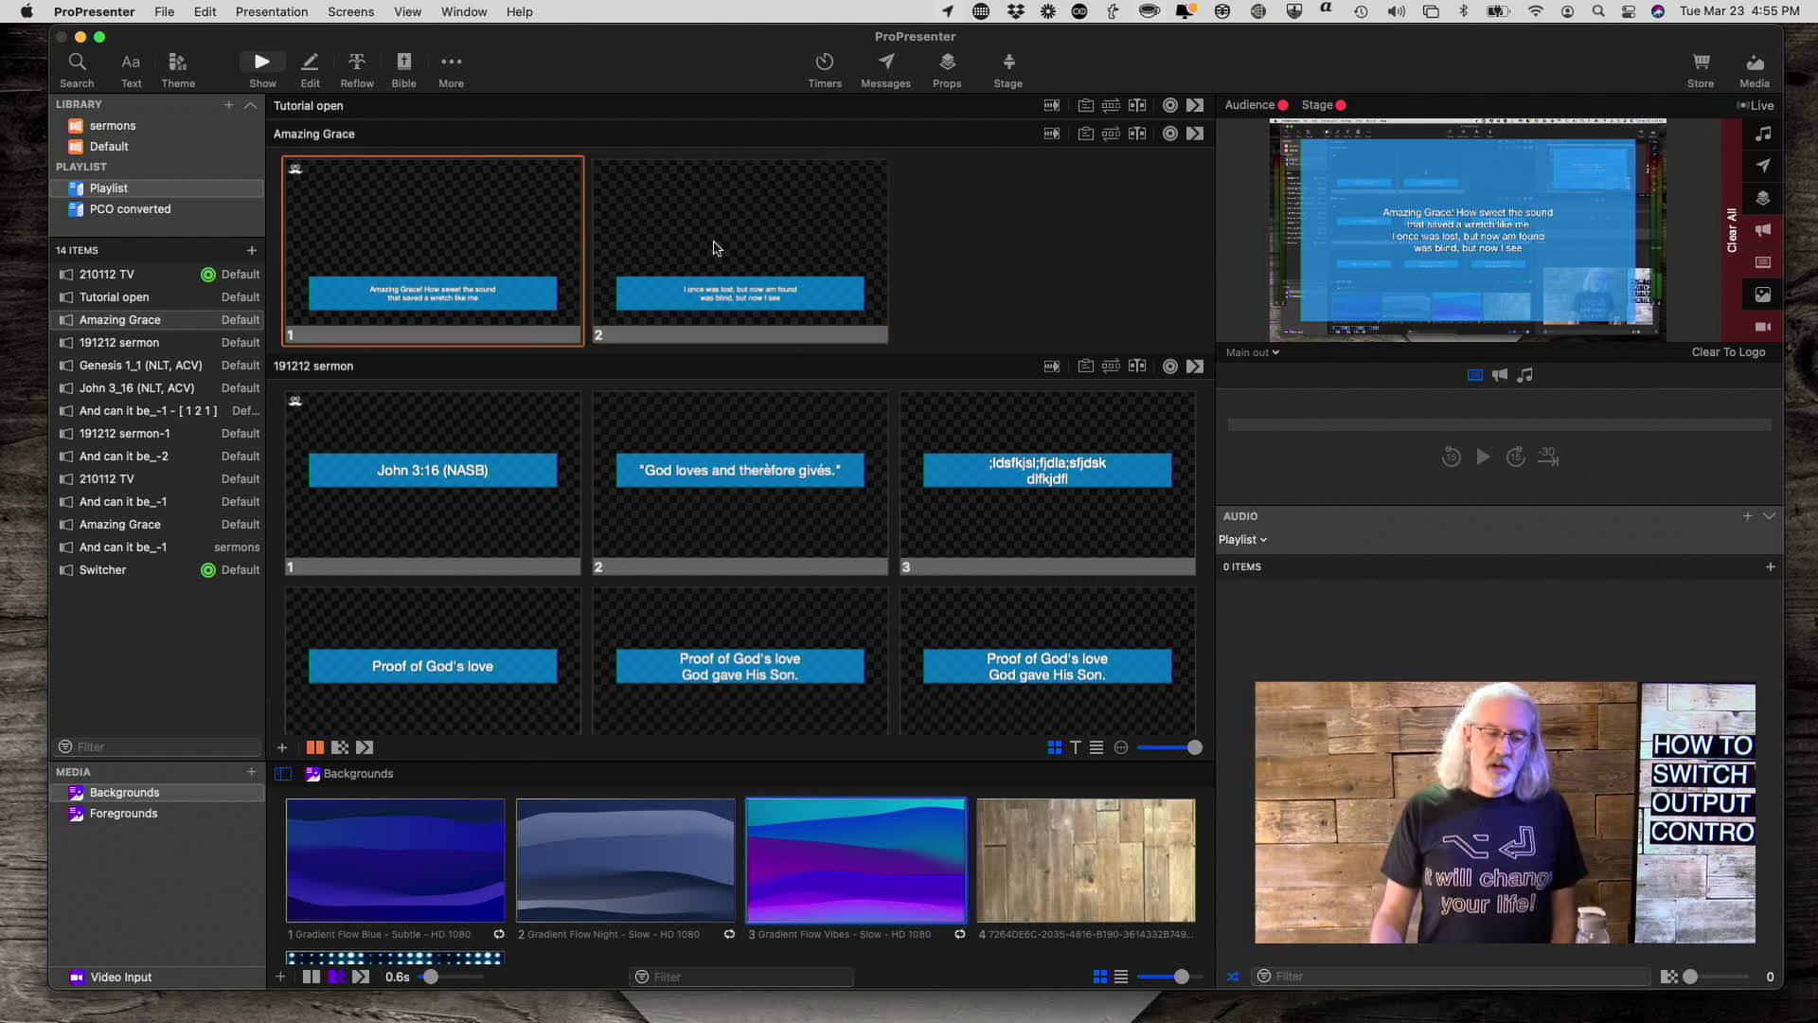
left_click(743, 239)
left_click(531, 252)
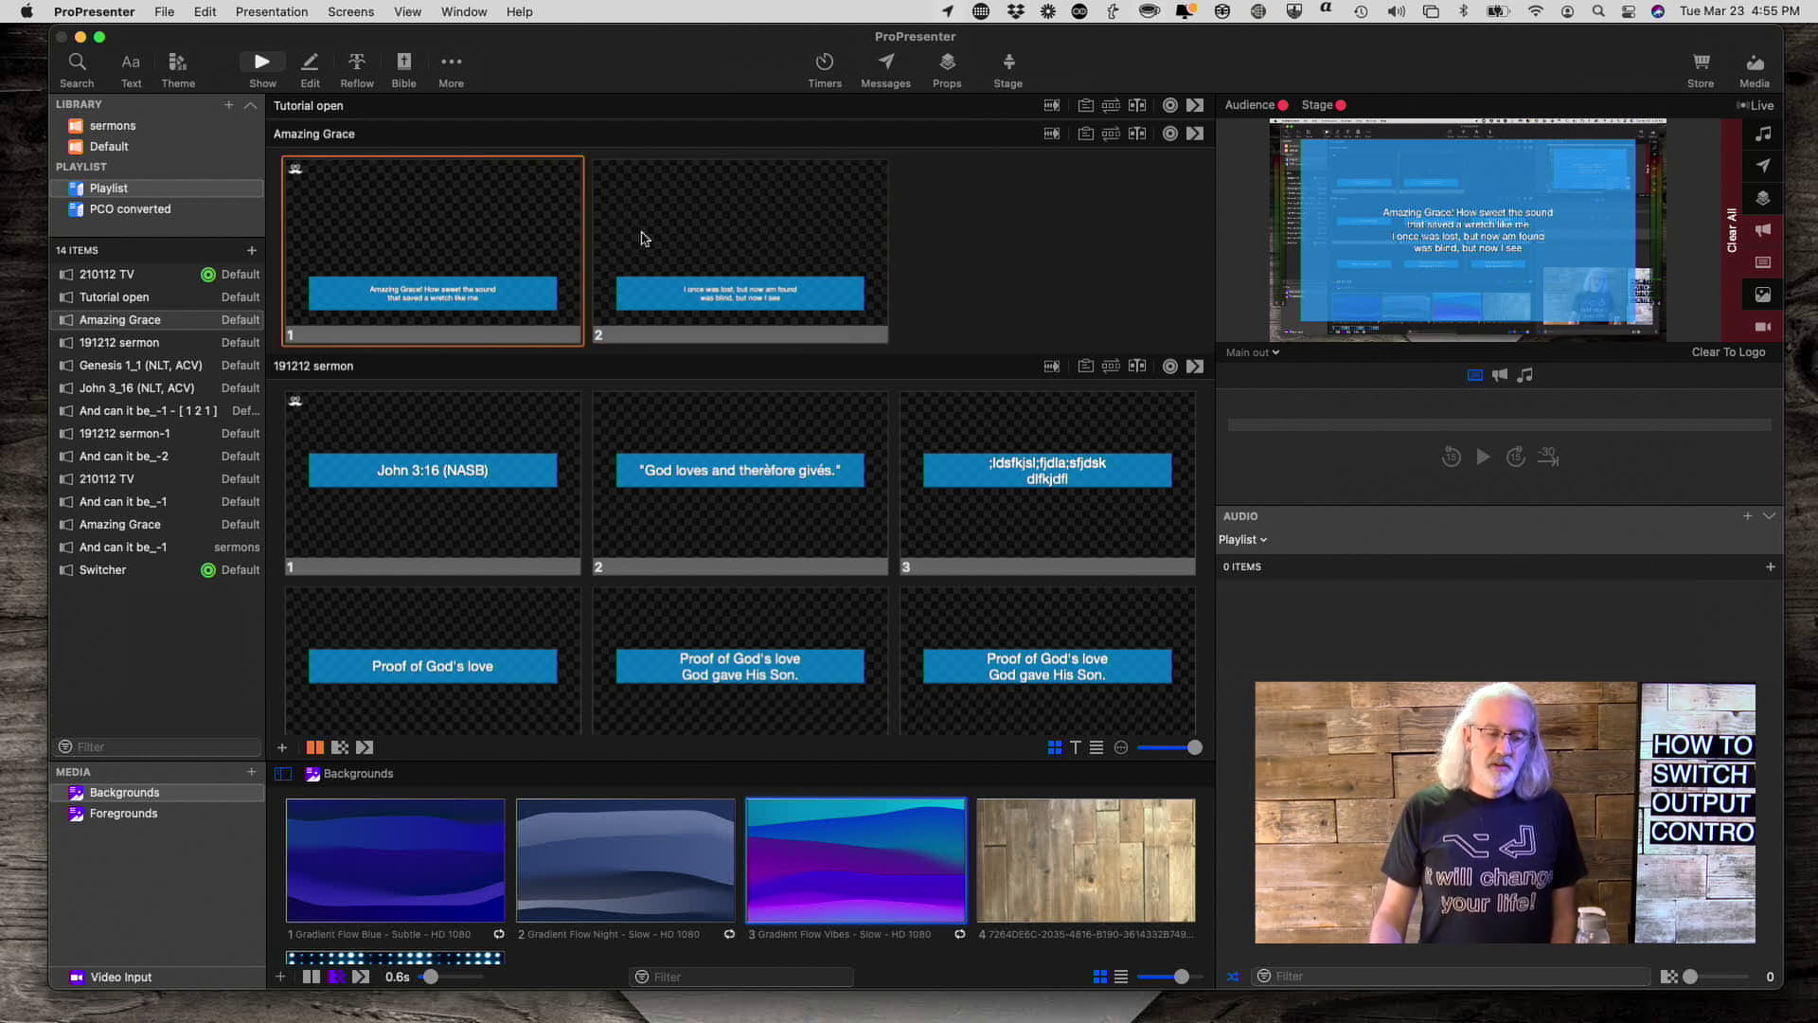
left_click(743, 240)
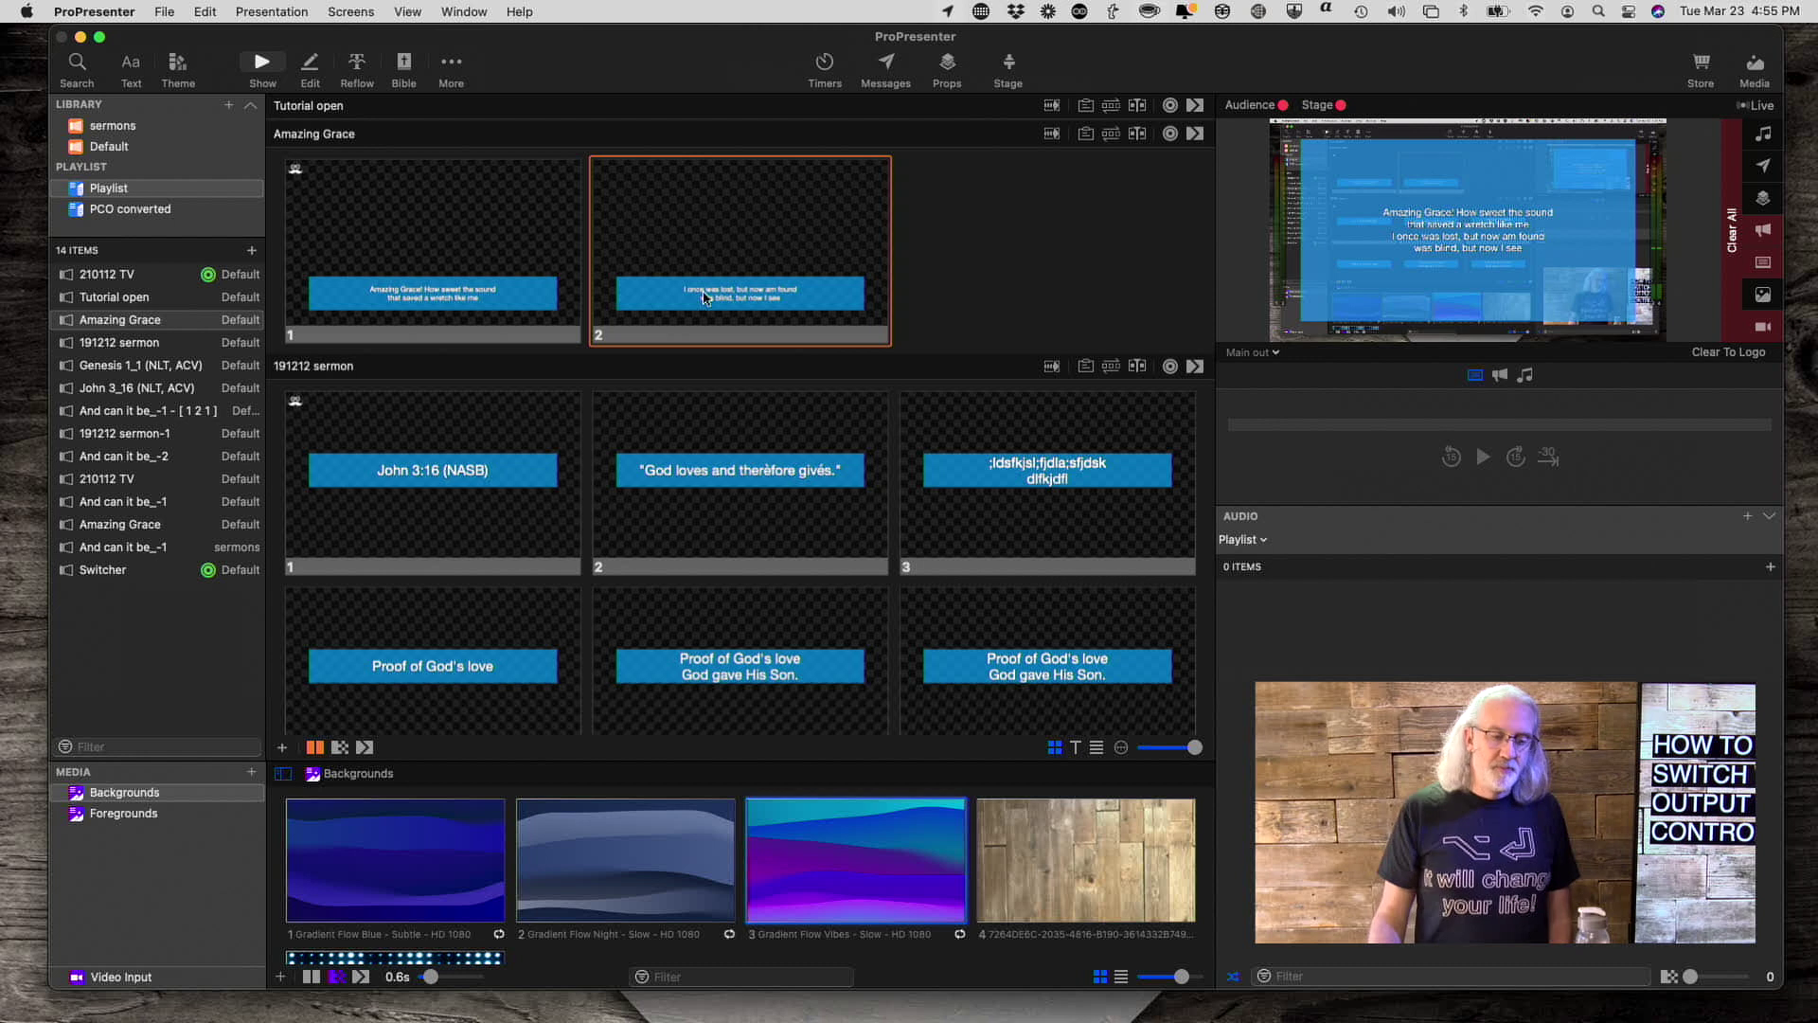
Send the John 3:16 (NASB) sermon slide live and preview it on Alpha
left_click(394, 443)
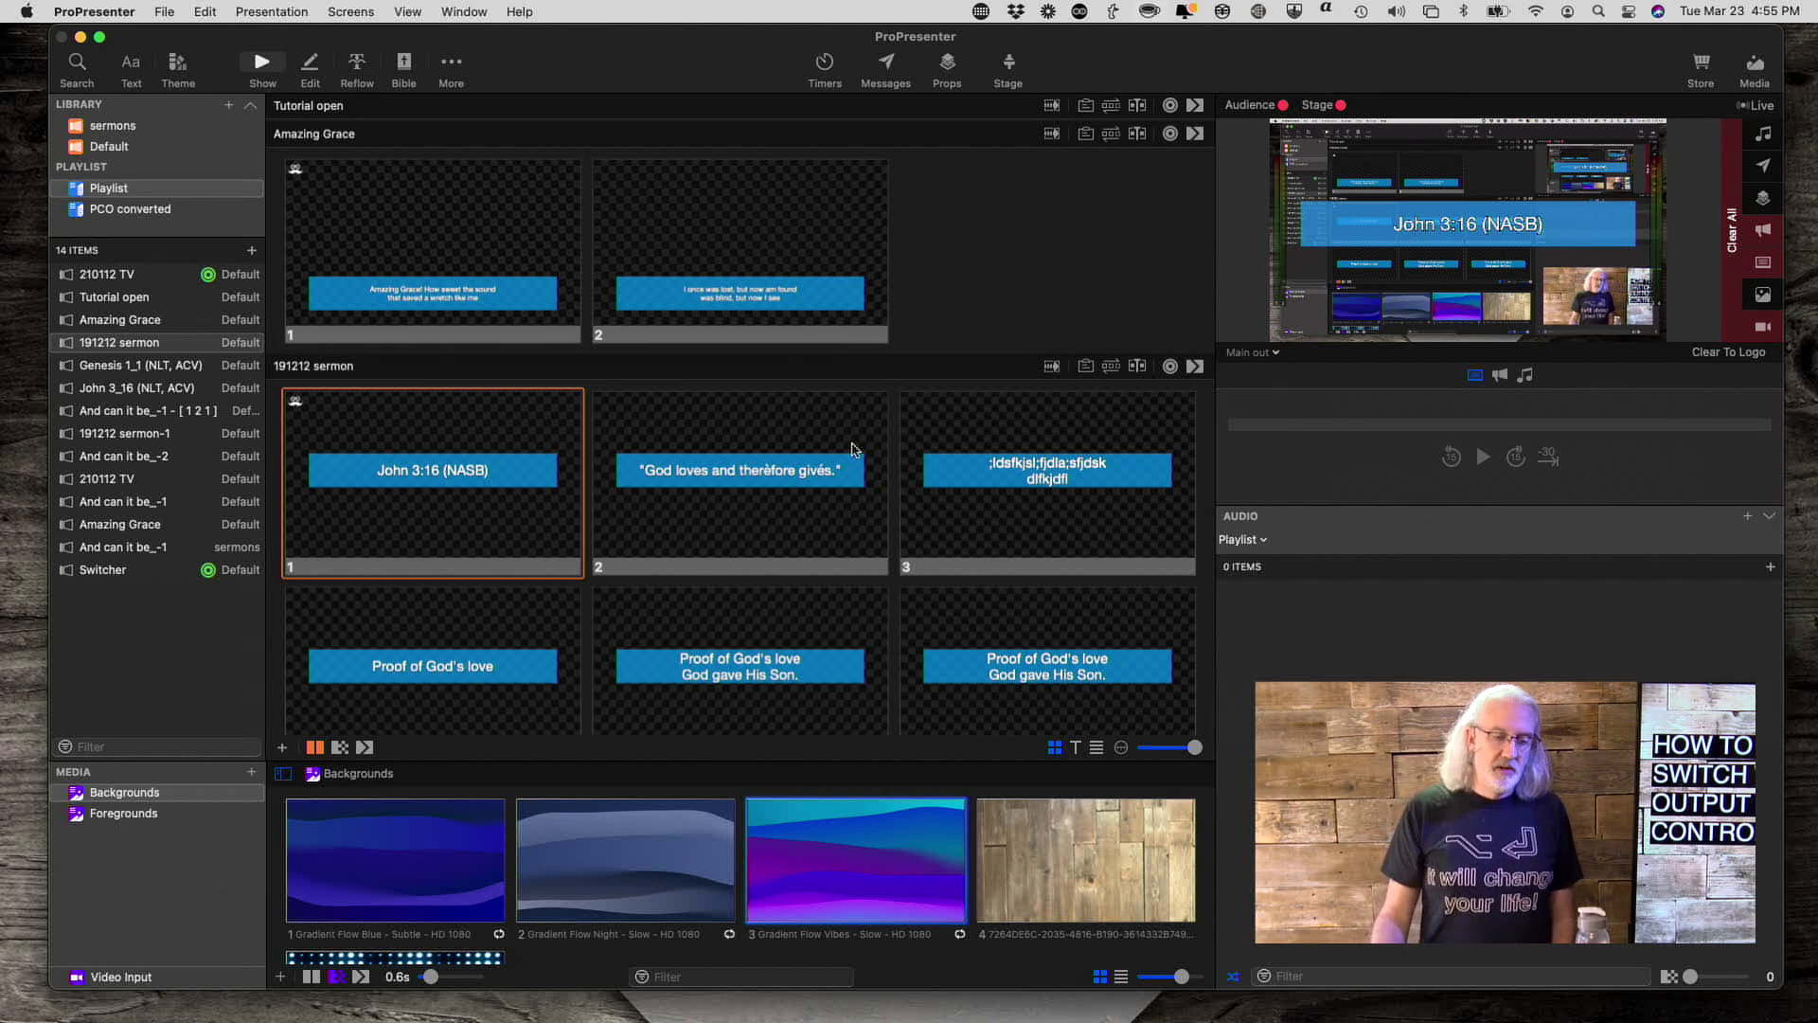
left_click(1275, 354)
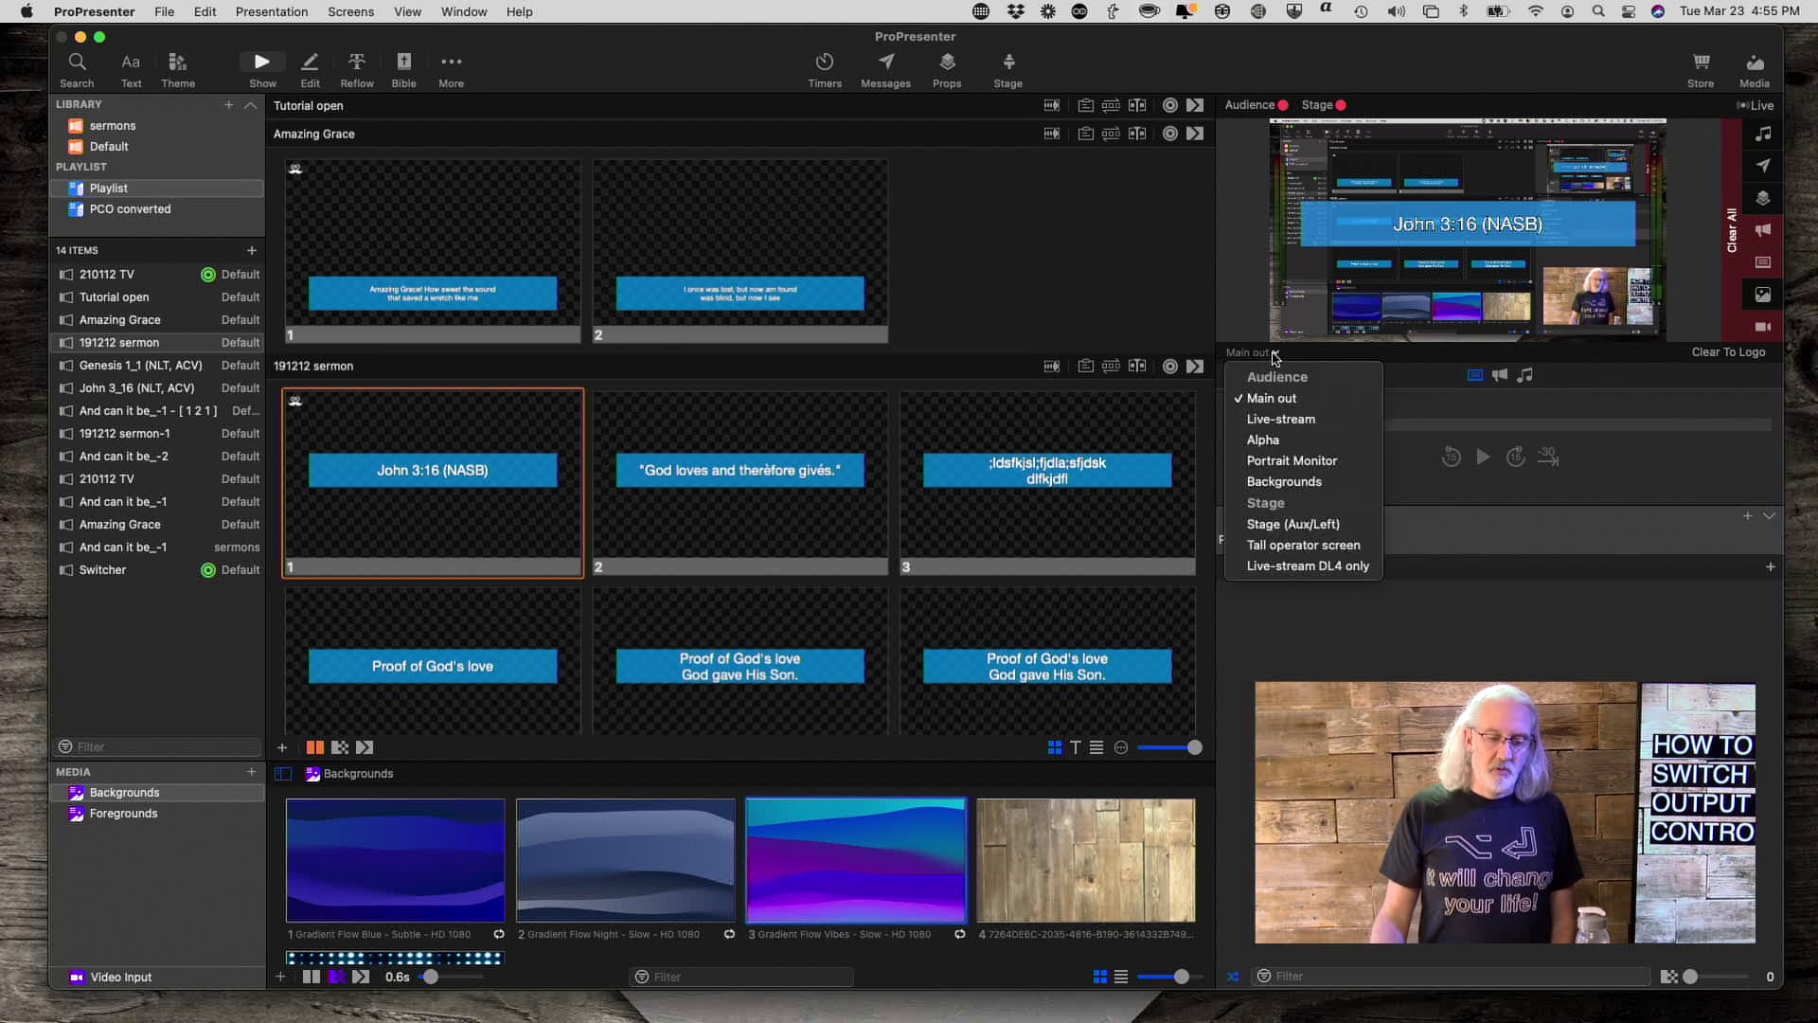
left_click(1272, 441)
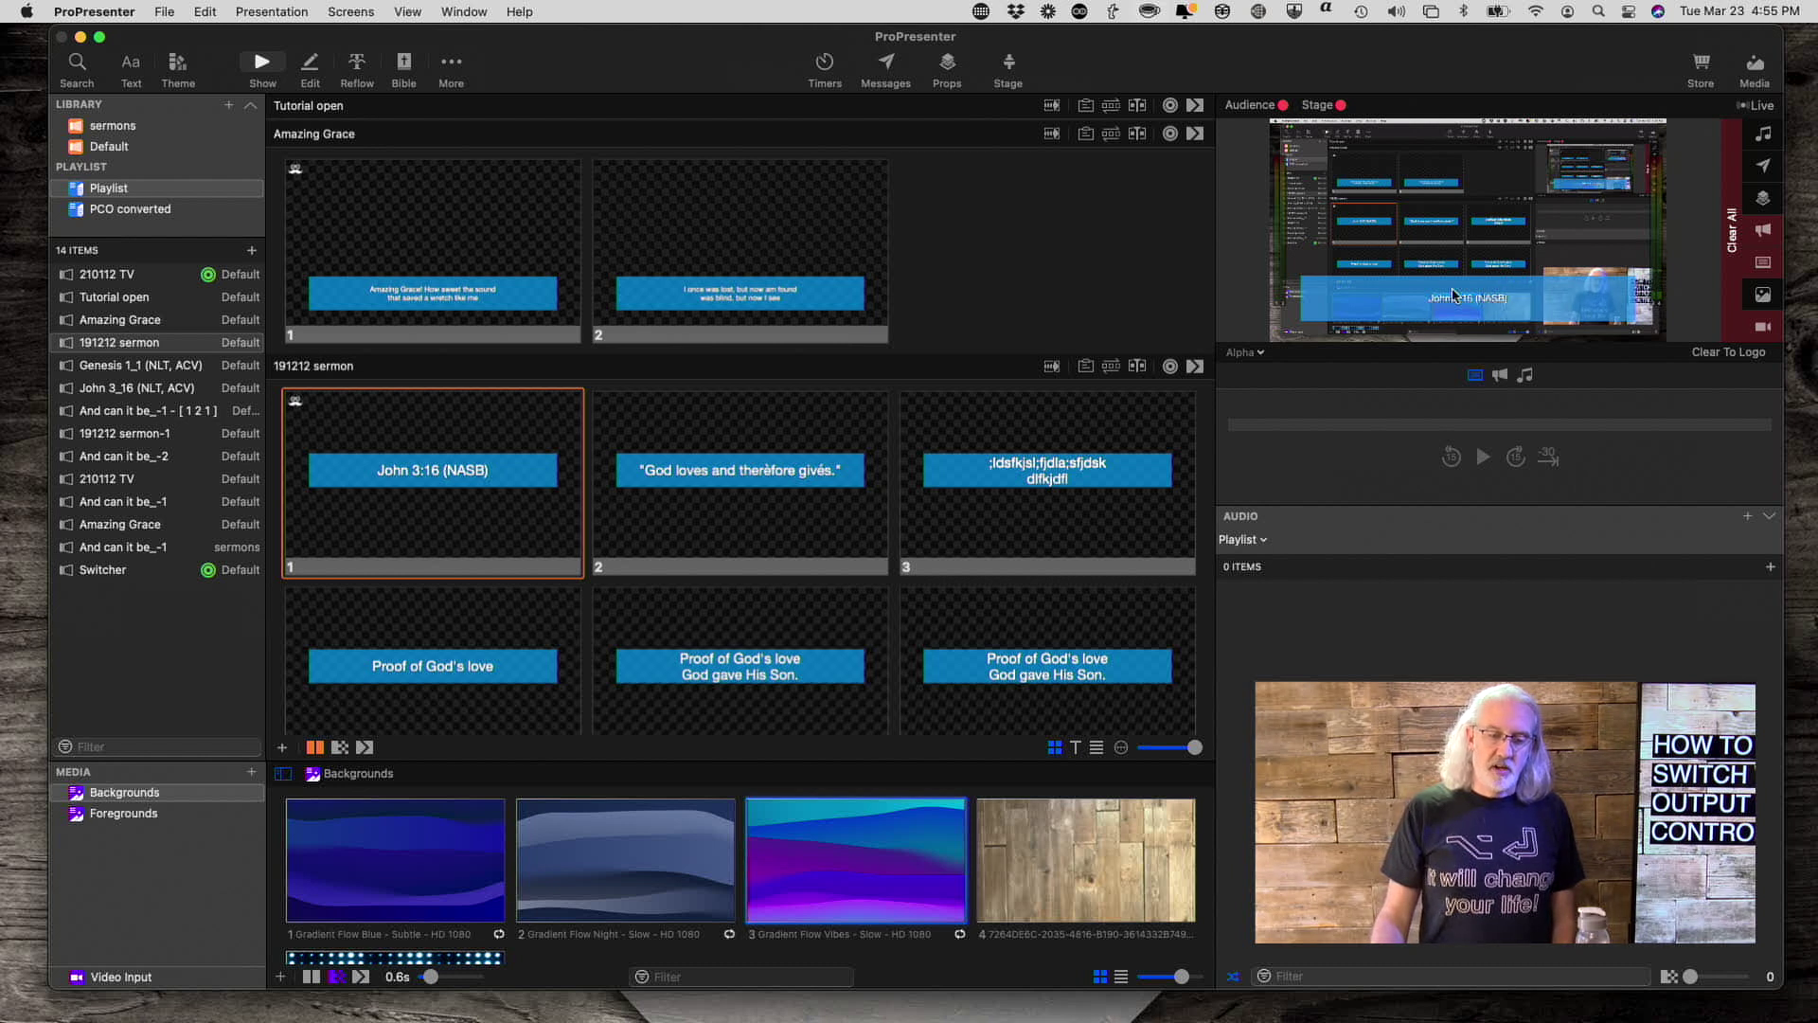
Trigger Amazing Grace slide 1, "Amazing Grace! How sweet the sound…", as a lower third on Alpha
scroll(568, 502, "down", 4)
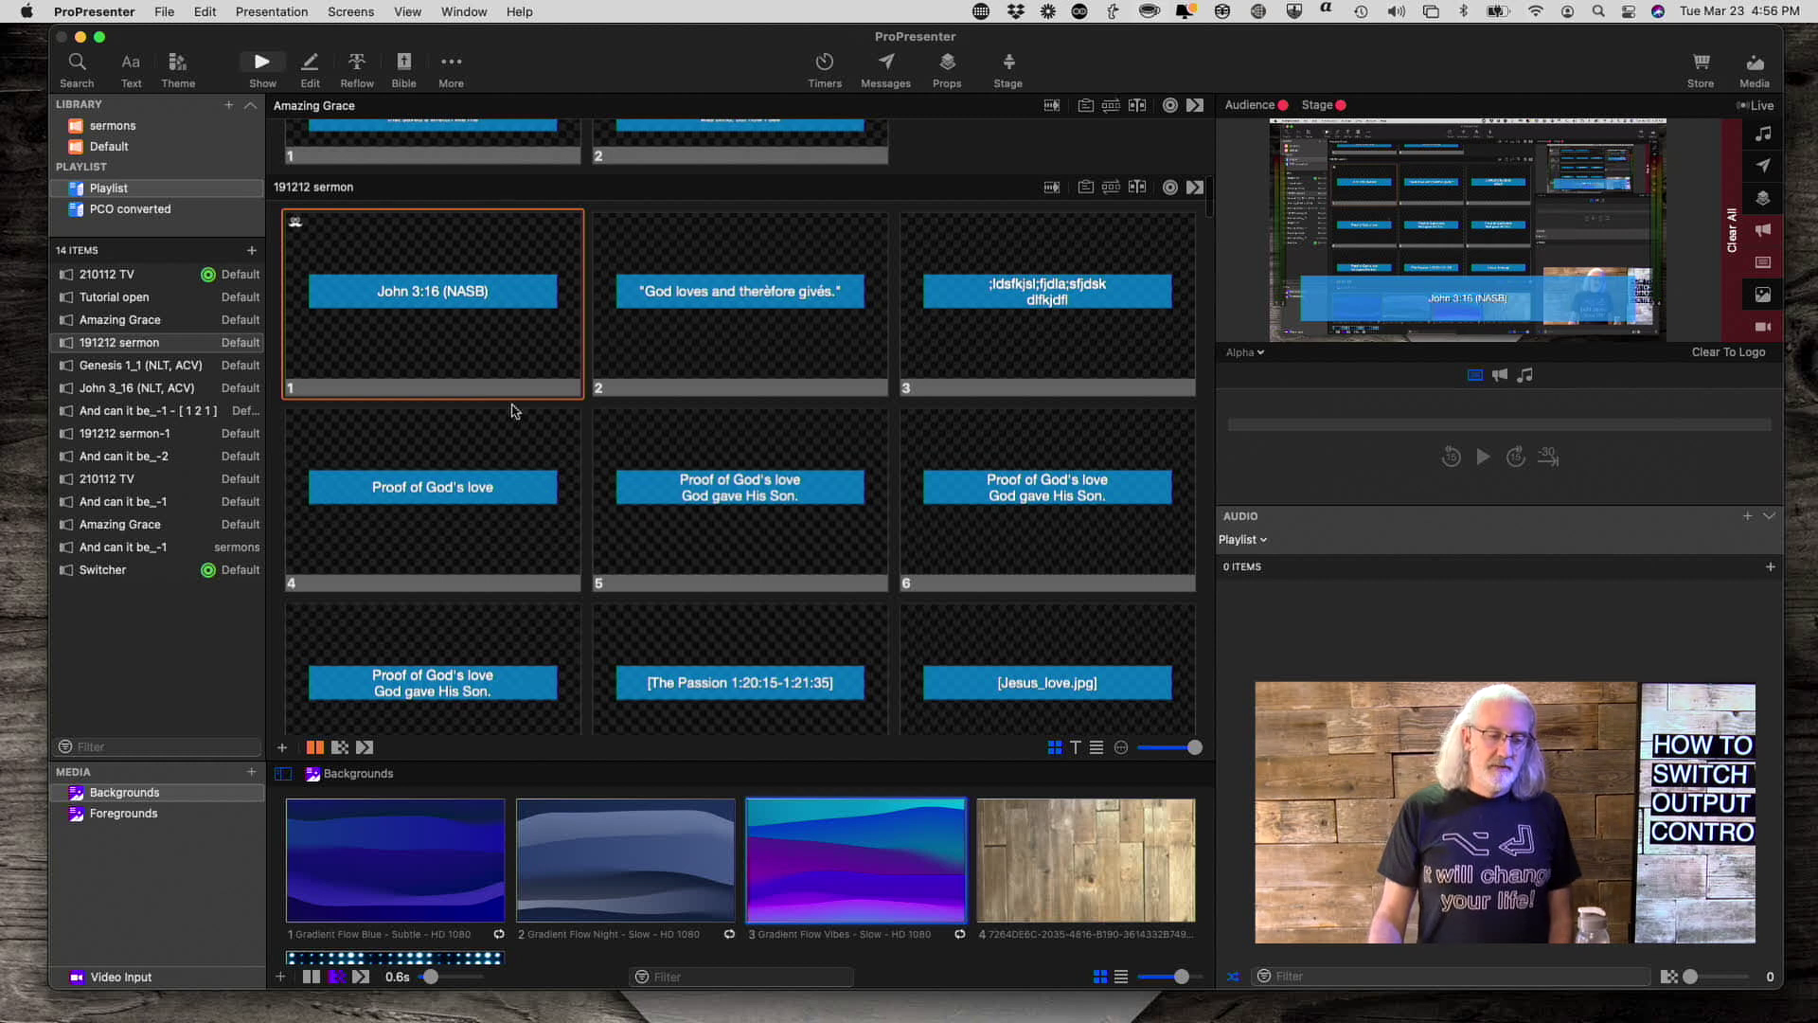
scroll(541, 521, "up", 6)
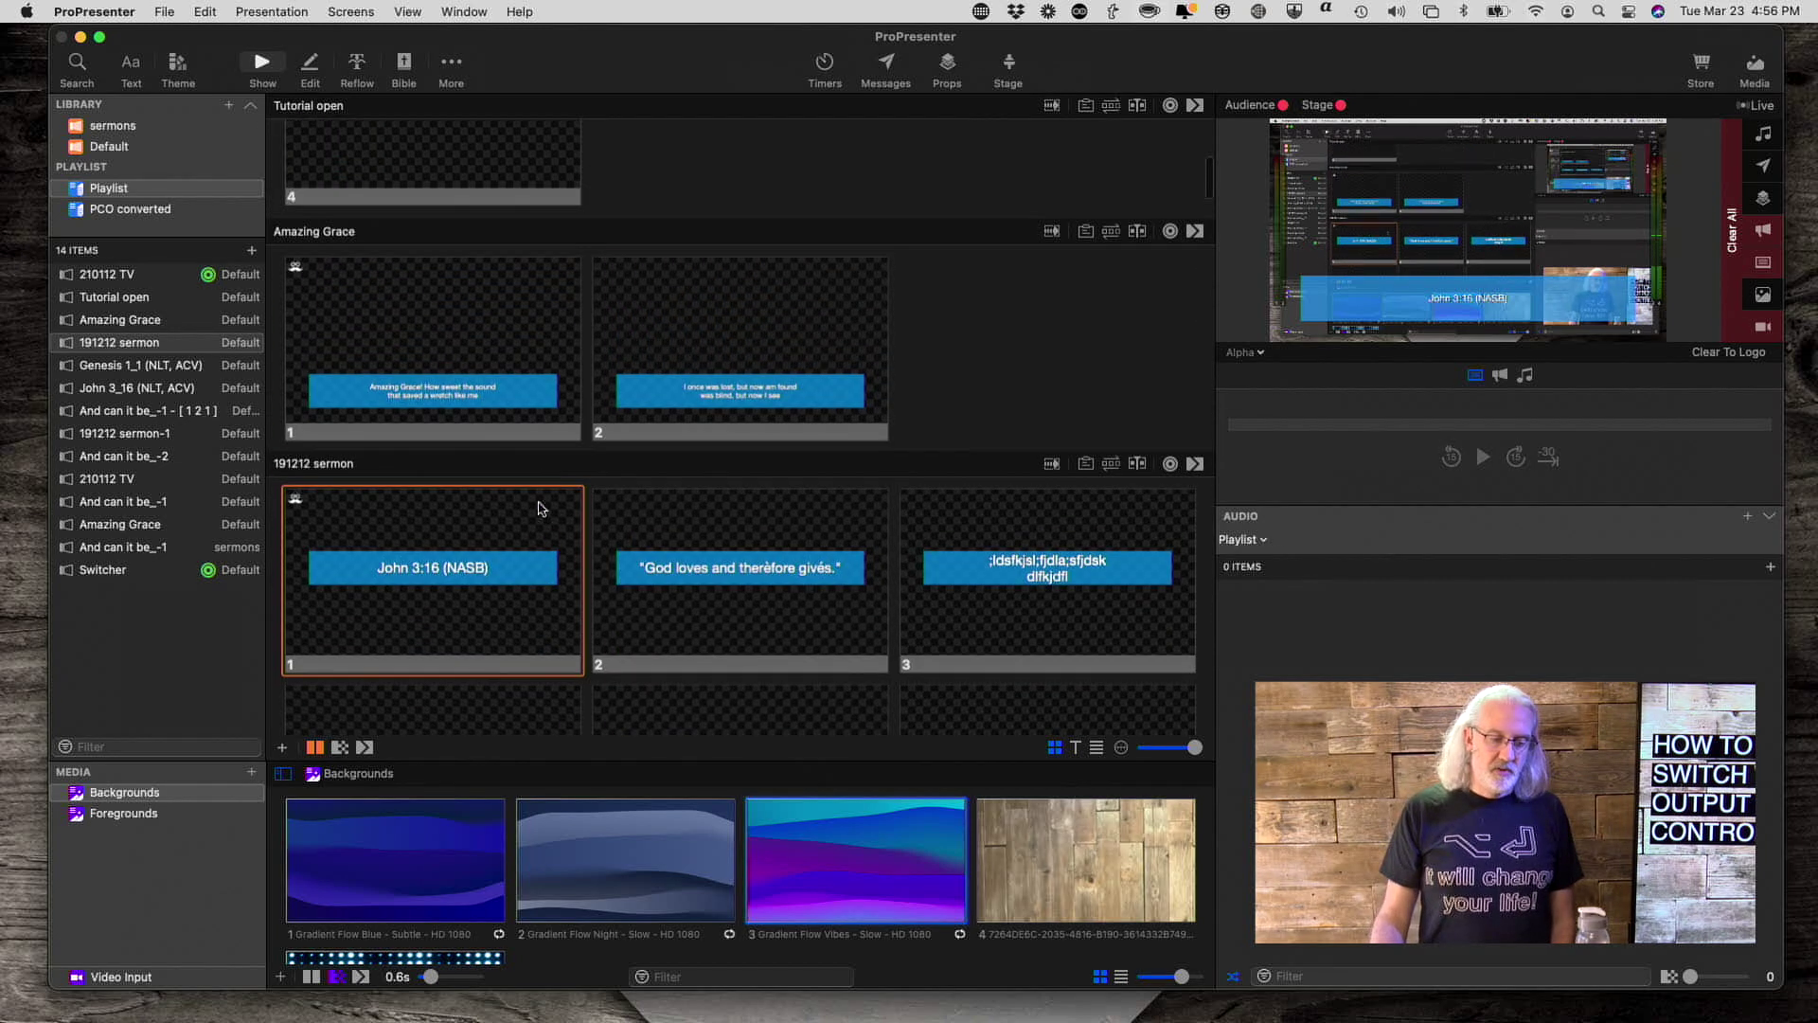
left_click(455, 314)
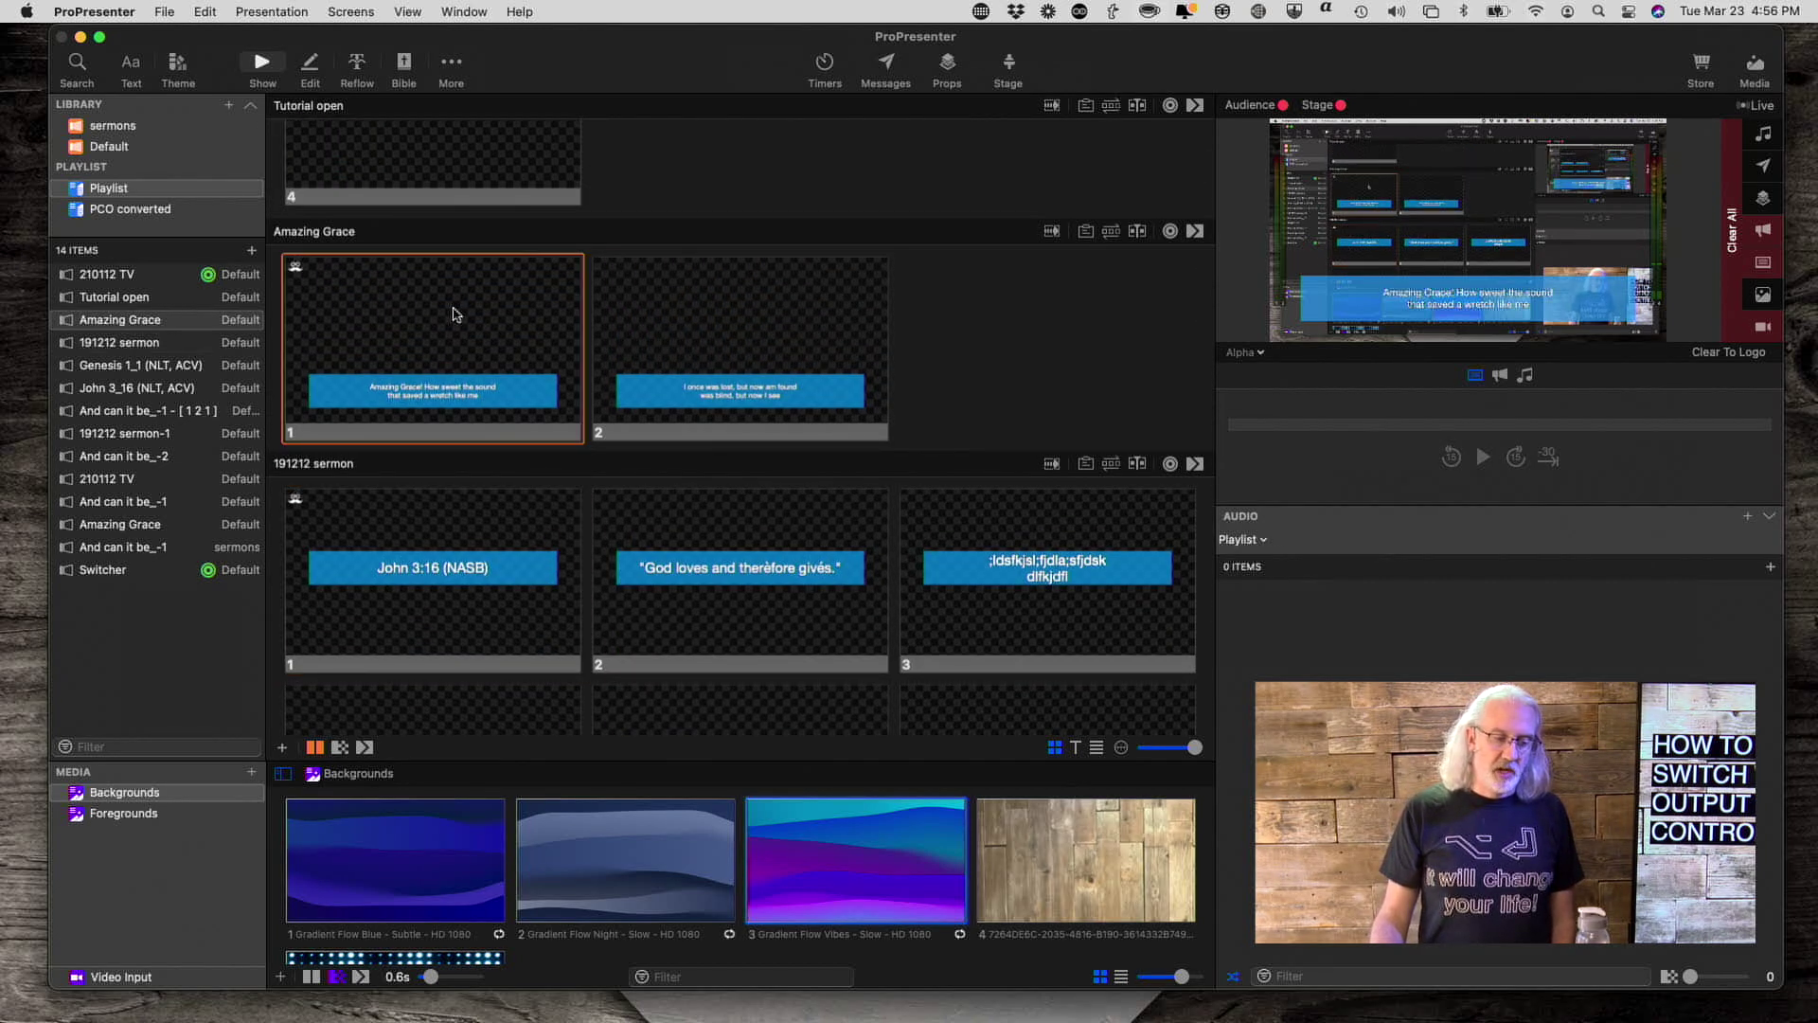